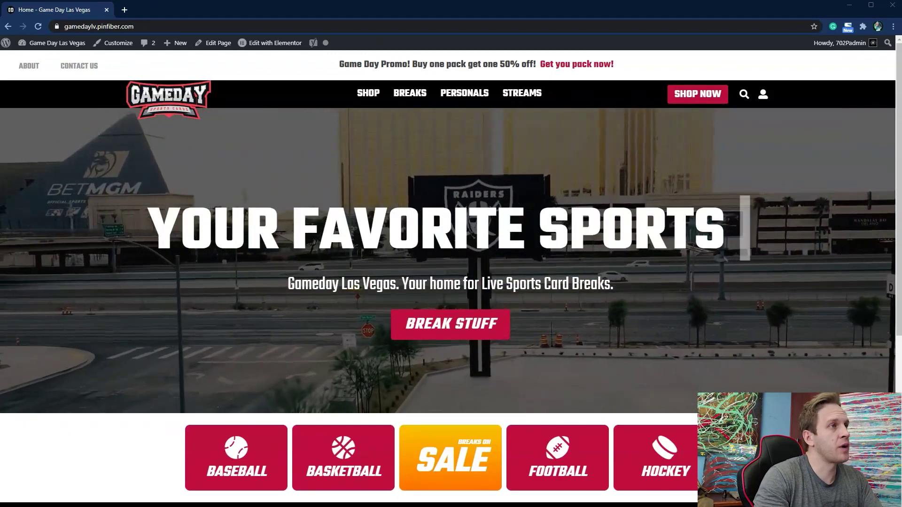
Step: Open the site's WordPress dashboard and duplicate its browser tab
mouse_move(44, 44)
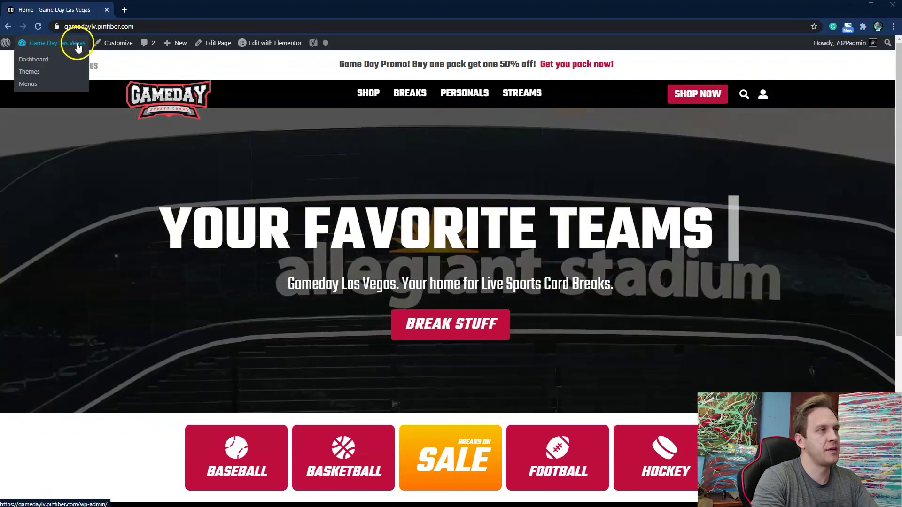
left_click(78, 47)
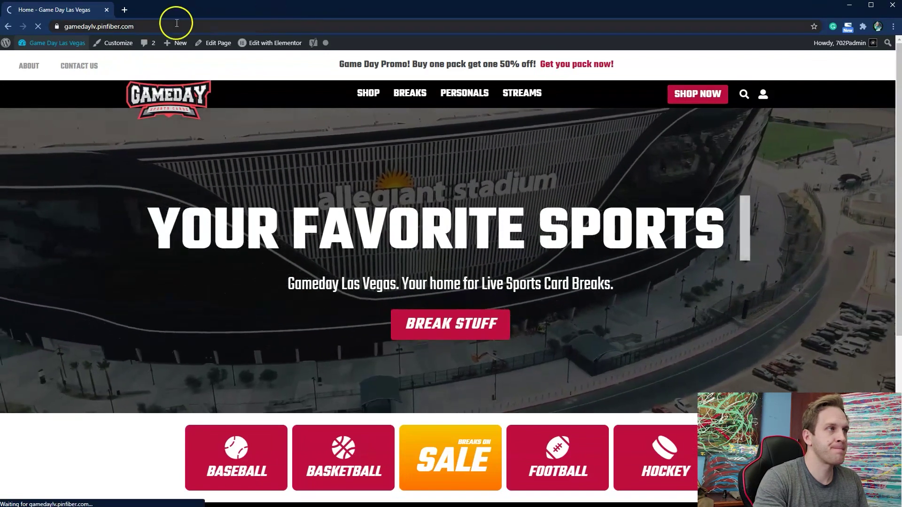
right_click(57, 9)
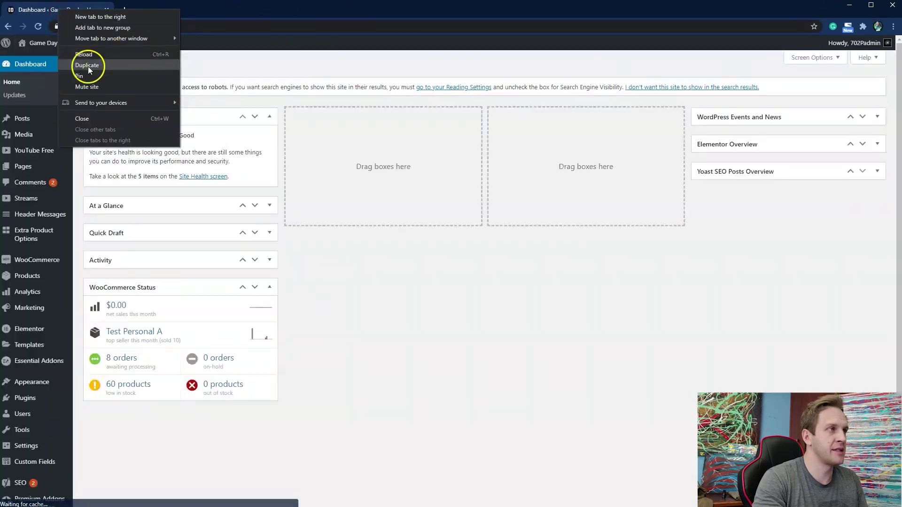
left_click(89, 66)
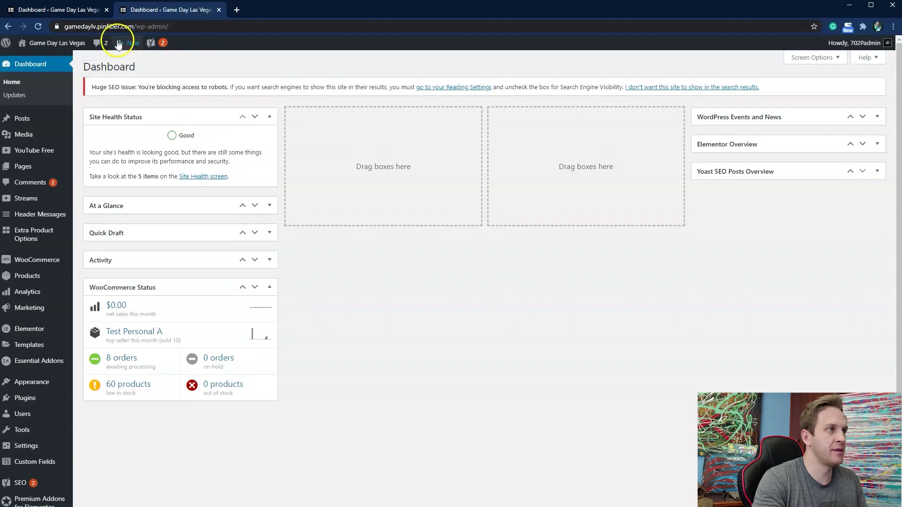
Step: Load the site's home page in the duplicate tab by removing /wp-admin/ from its address
right_click(58, 10)
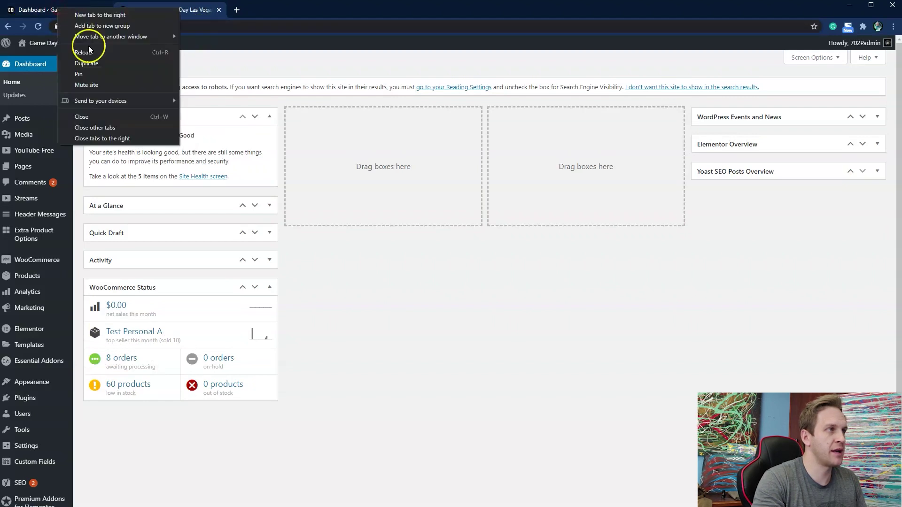
left_click(190, 10)
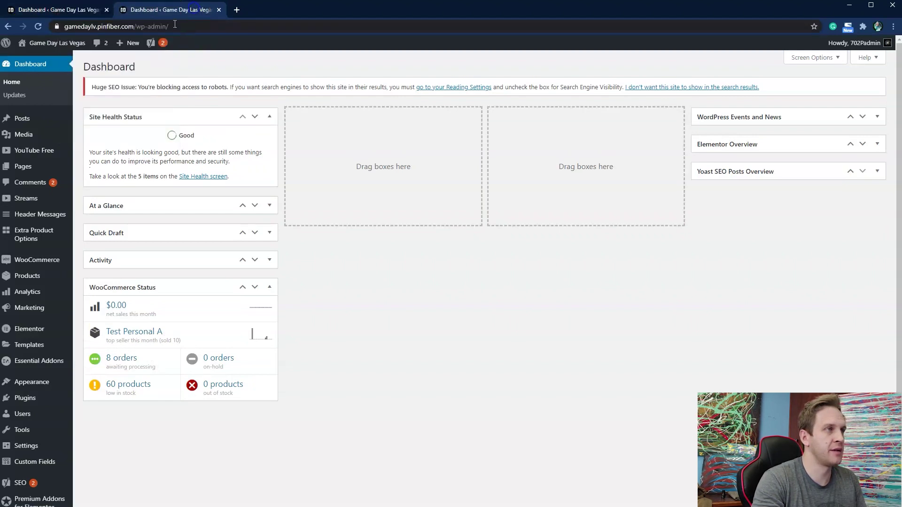
right_click(14, 8)
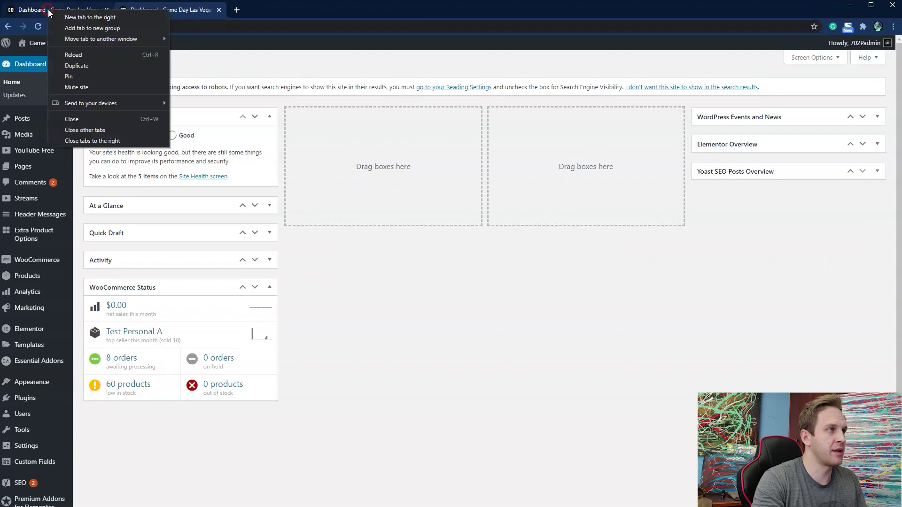
left_click(211, 10)
left_click_drag(135, 26, 301, 40)
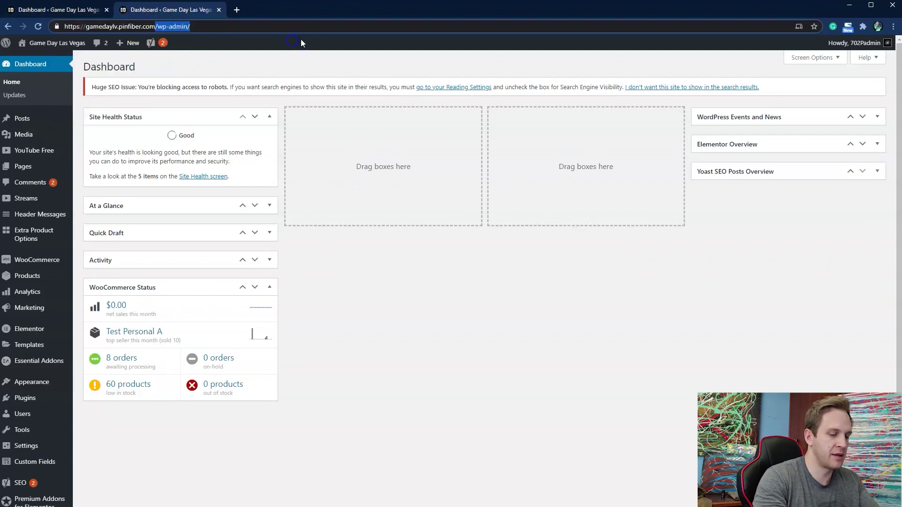
key("BackSpace")
key("Return")
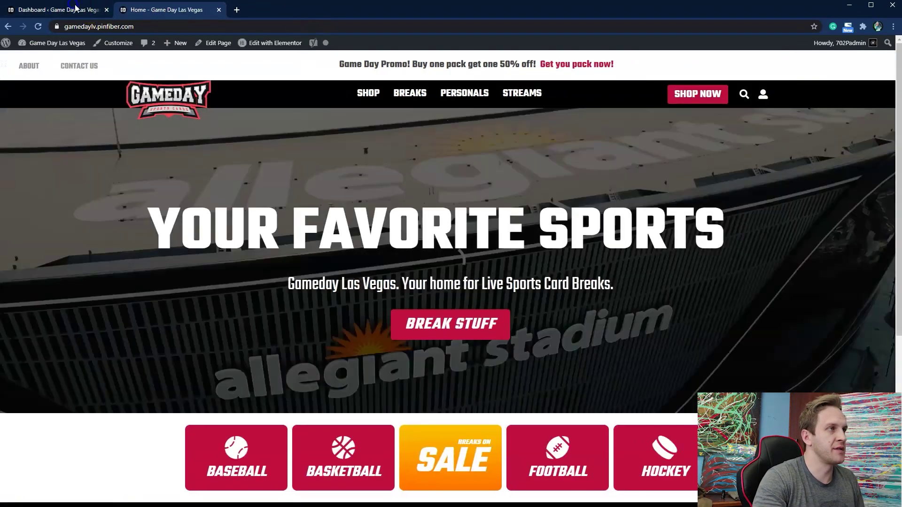
left_click(75, 6)
left_click(181, 10)
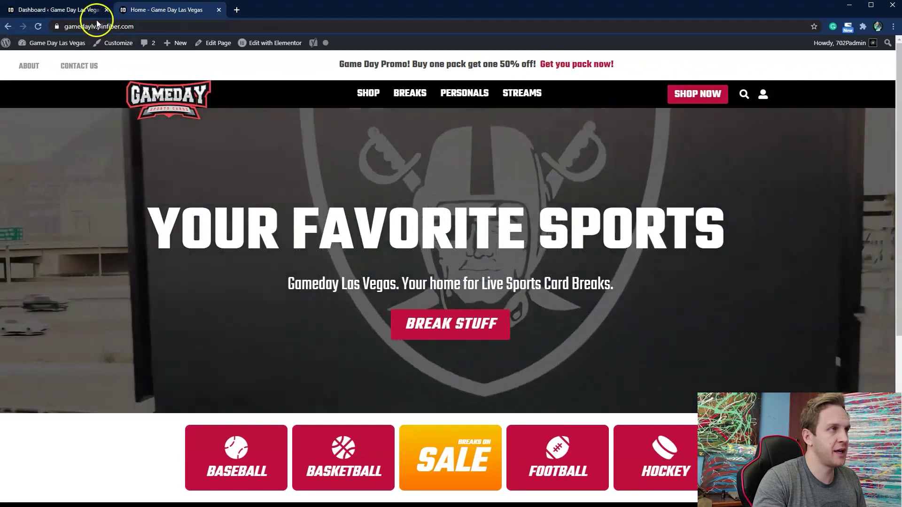
Step: Open the Main Header template for editing with Elementor from the Theme Builder's header templates
left_click(89, 11)
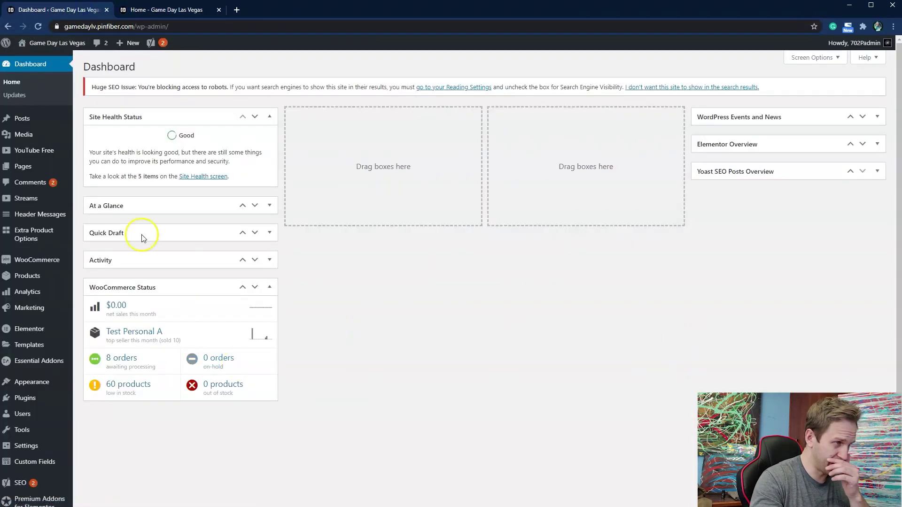
mouse_move(37, 346)
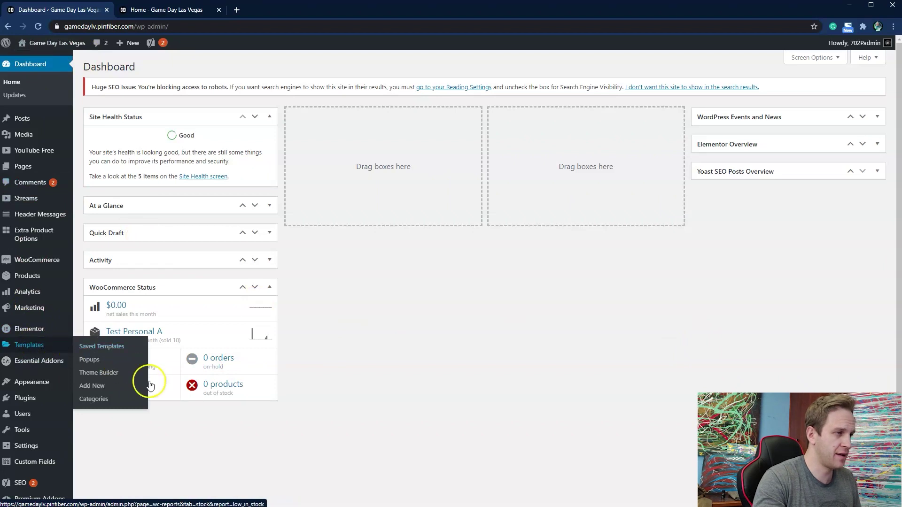
left_click(113, 375)
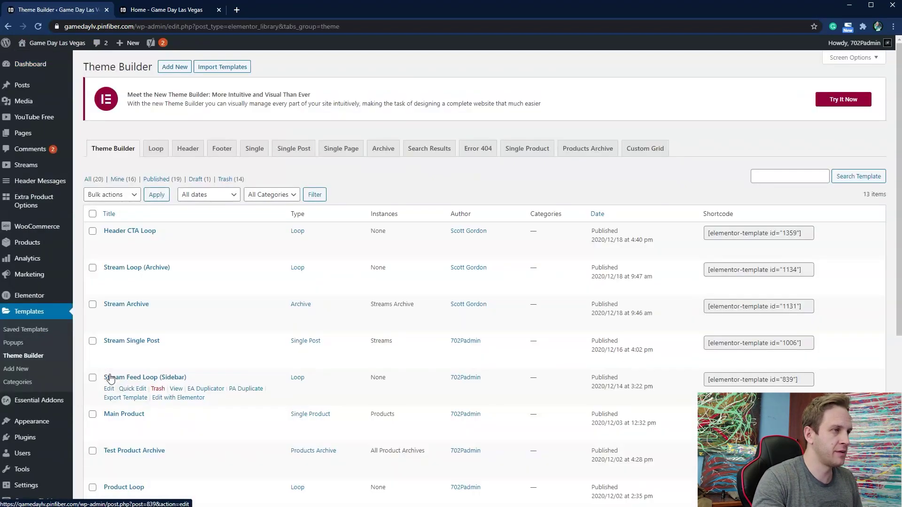
left_click(187, 149)
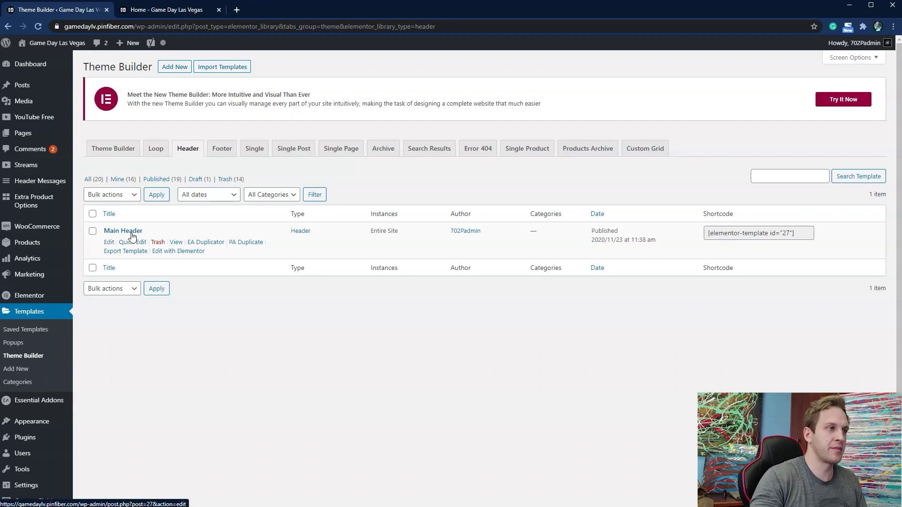
left_click(169, 252)
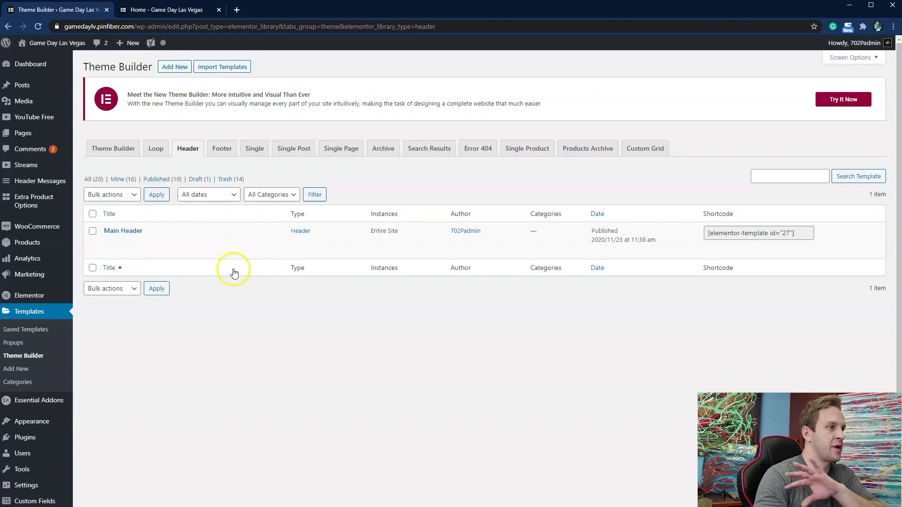
right_click(161, 254)
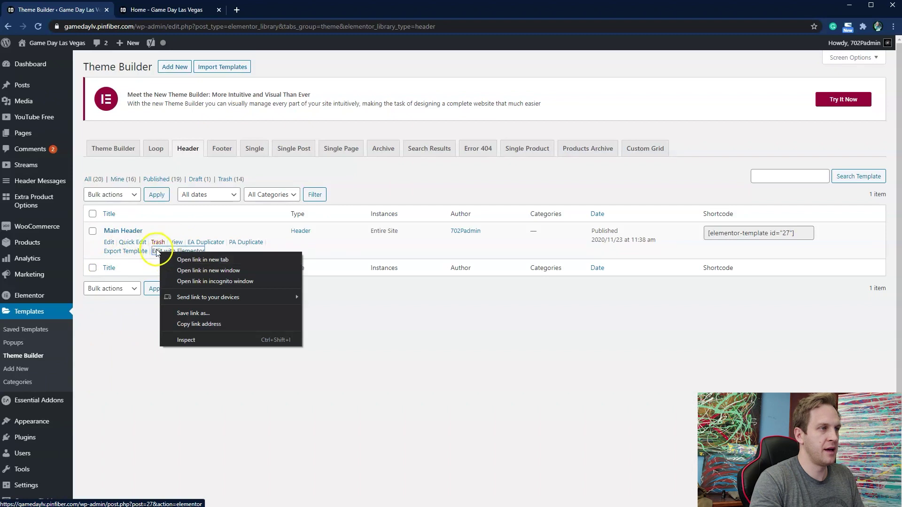
left_click(158, 253)
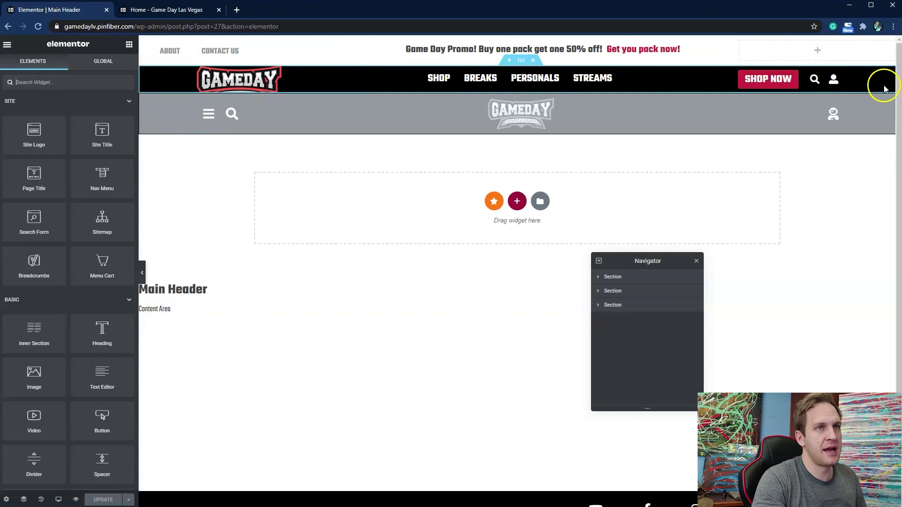
left_click(188, 10)
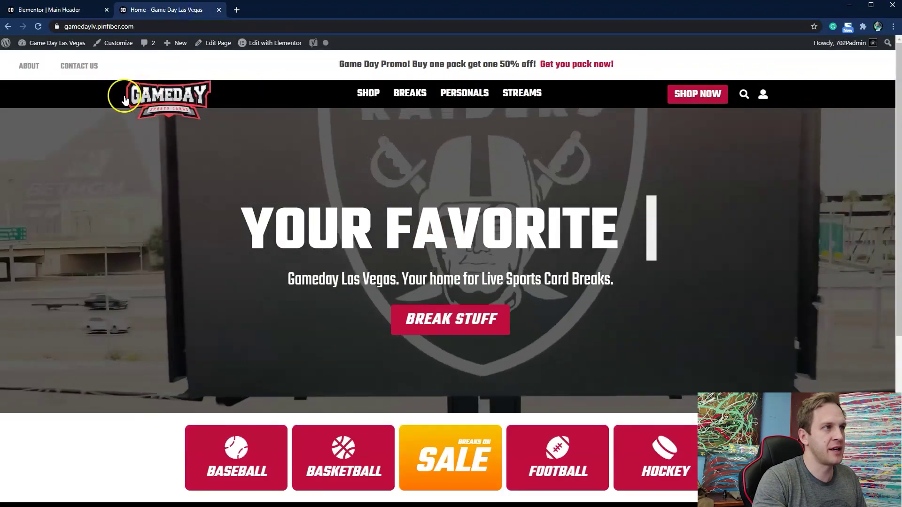
left_click(42, 6)
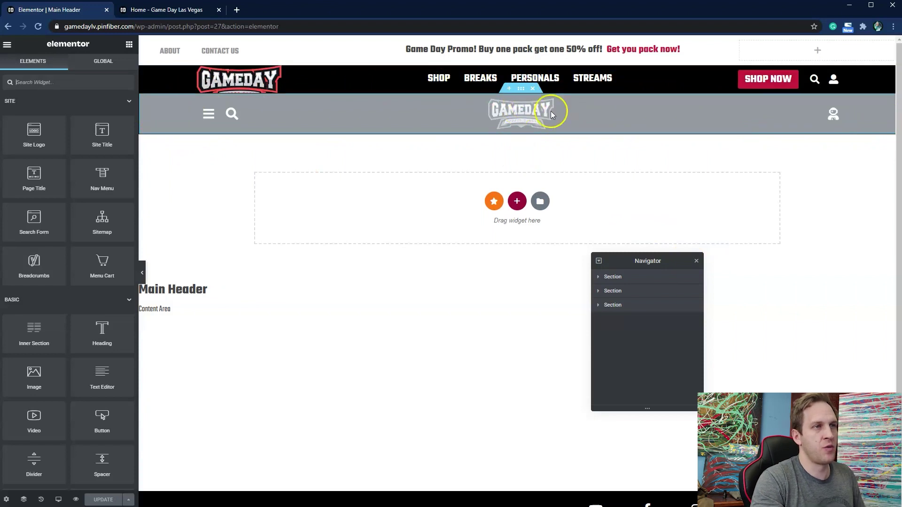
Step: Hide the grey header section with the menu icon and centred logo on tablet and mobile
left_click(521, 90)
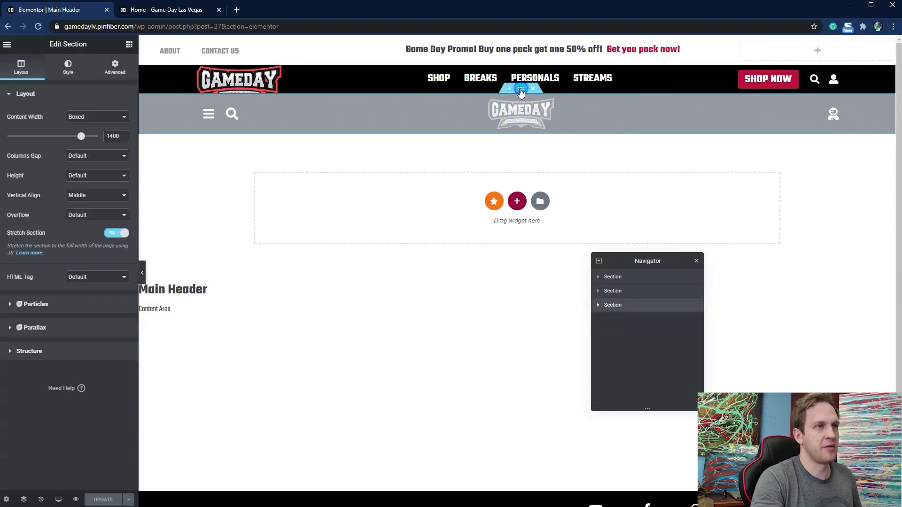
left_click(126, 64)
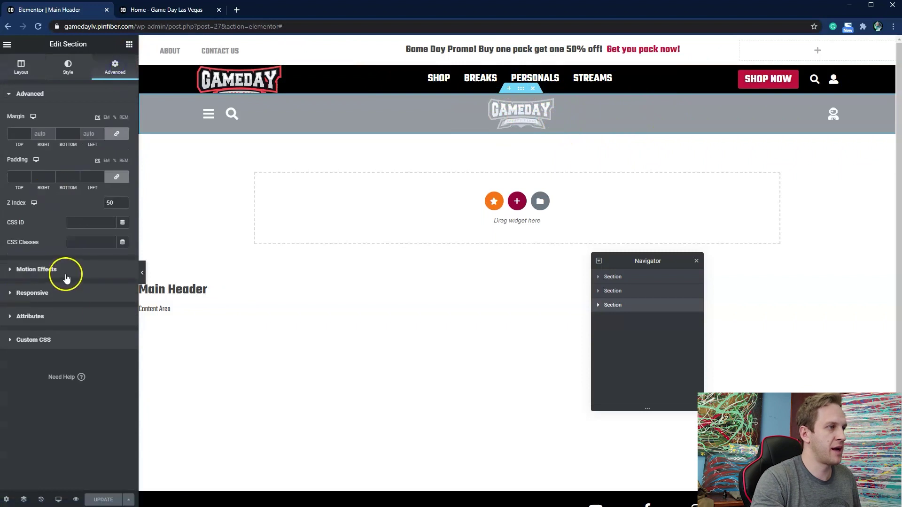
left_click(69, 293)
left_click(117, 252)
left_click(117, 269)
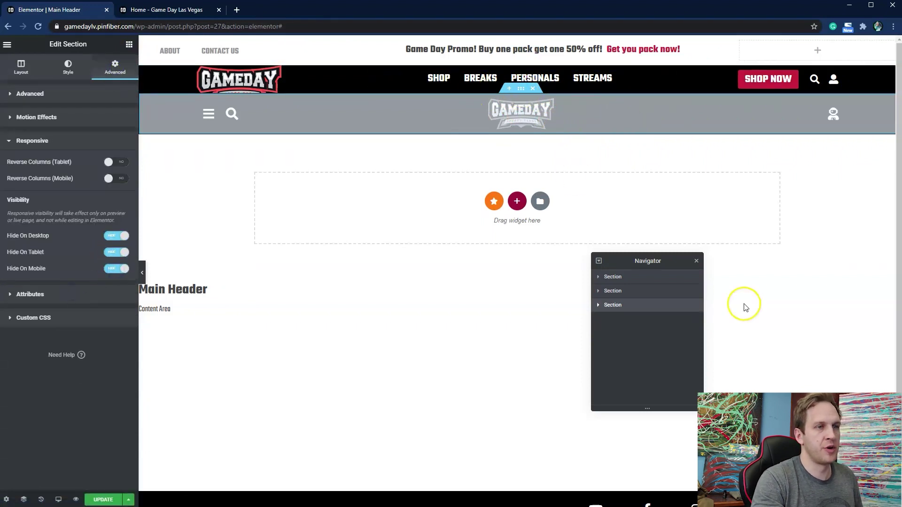
left_click(430, 303)
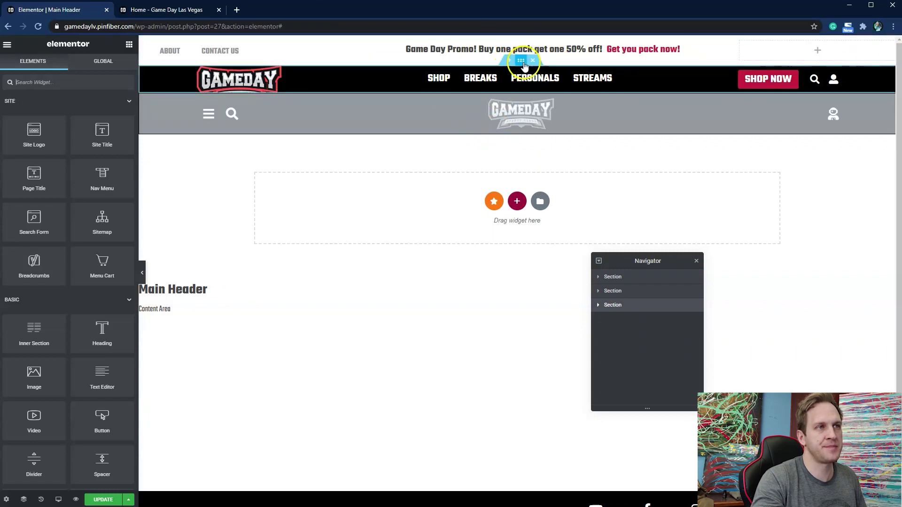
Step: Select the black main menu section, then close the Navigator and reopen it
left_click(522, 61)
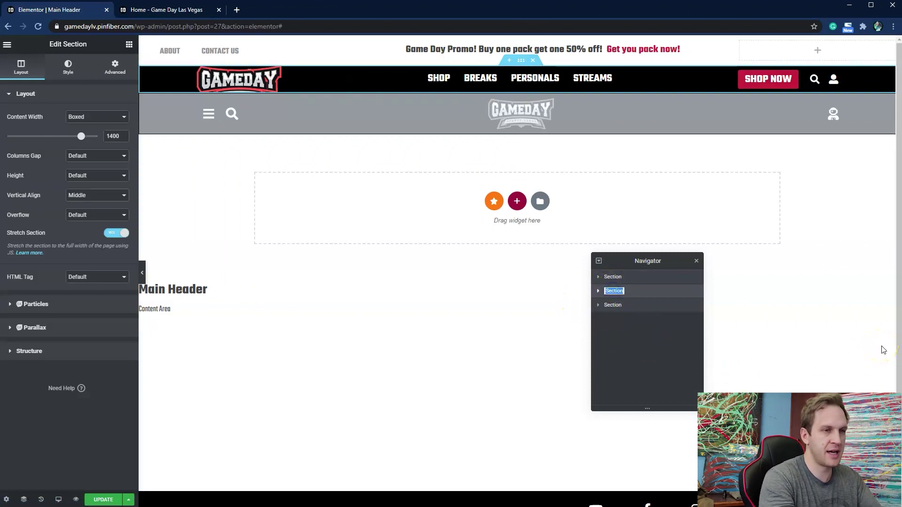
left_click(698, 260)
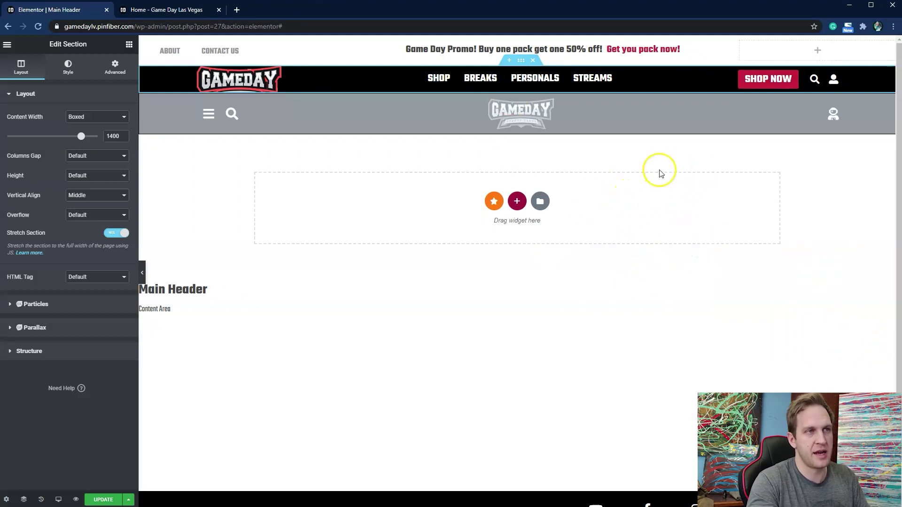
left_click(584, 208)
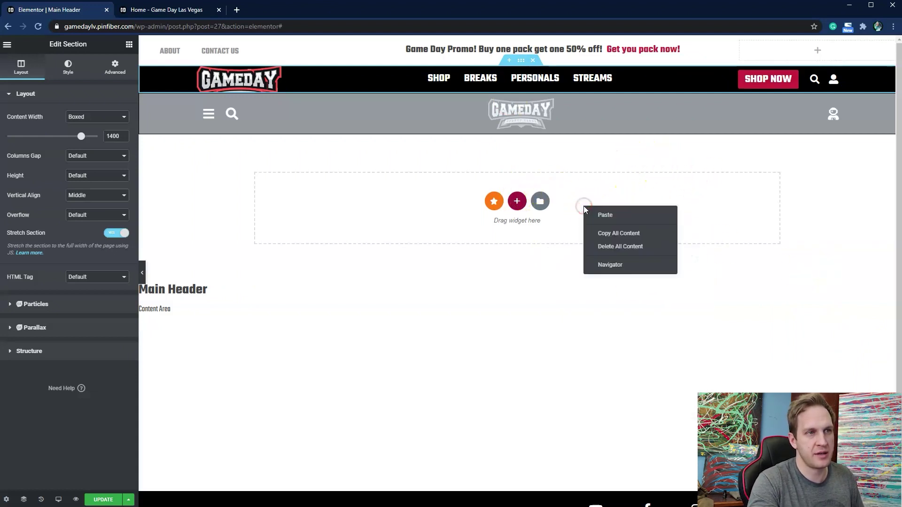
left_click(620, 264)
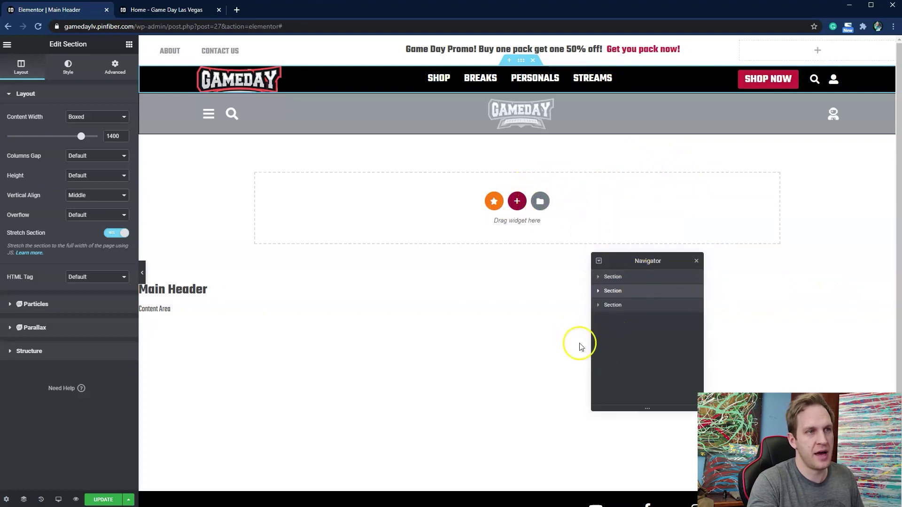
Step: Select the top promo section in the Navigator and toggle its visibility off and back on
left_click(616, 278)
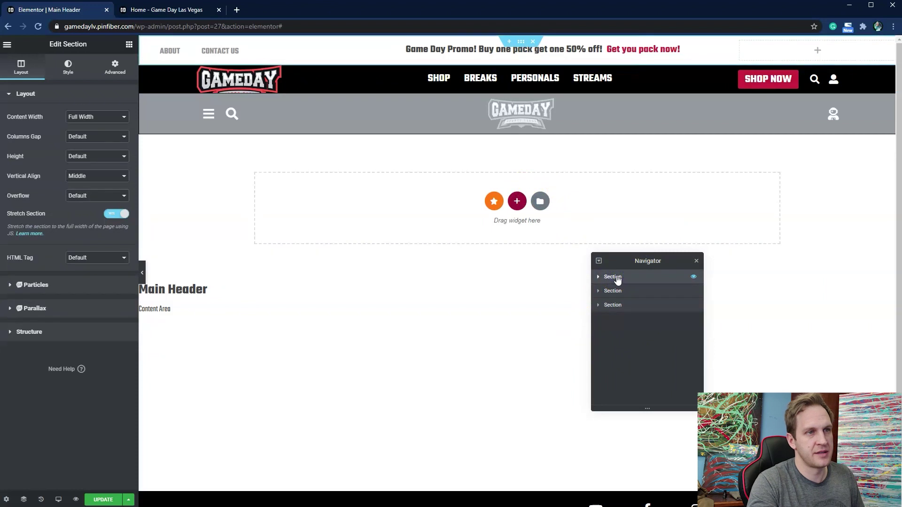
left_click(694, 277)
left_click(694, 278)
left_click(695, 277)
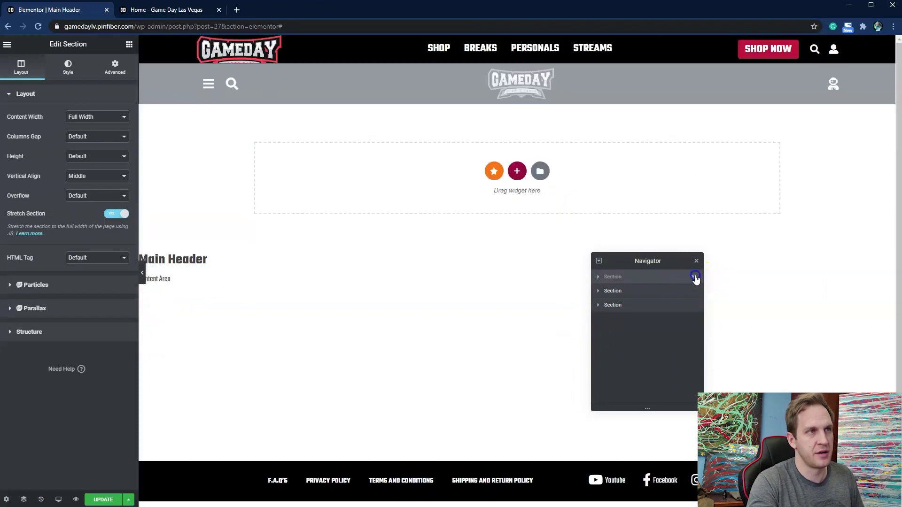
left_click(694, 278)
left_click(695, 278)
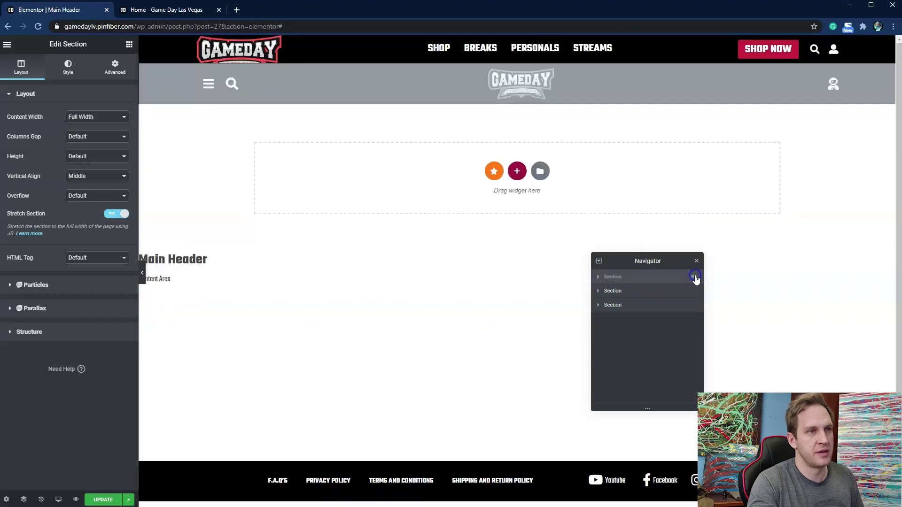
left_click(694, 277)
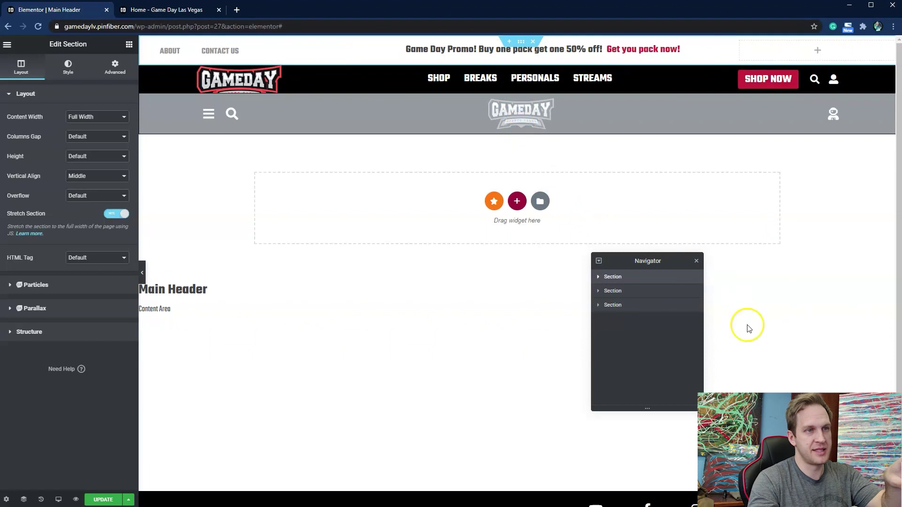
left_click(693, 278)
left_click(694, 278)
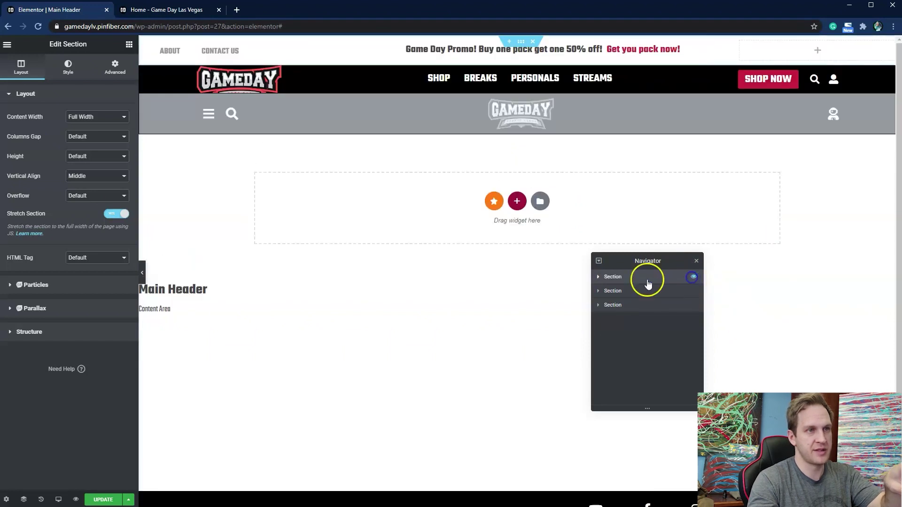
Step: Rename the top promo section to Notification in the Navigator
double_click(614, 277)
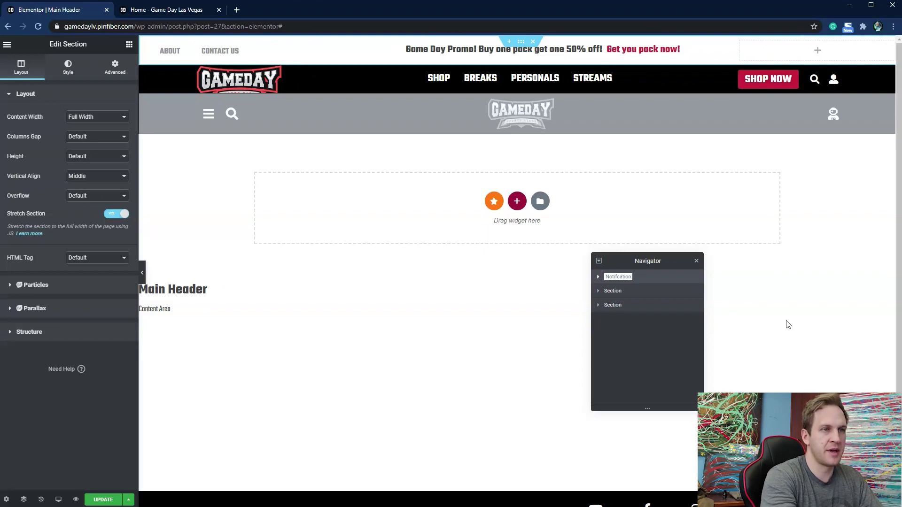
right_click(623, 276)
left_click(614, 279)
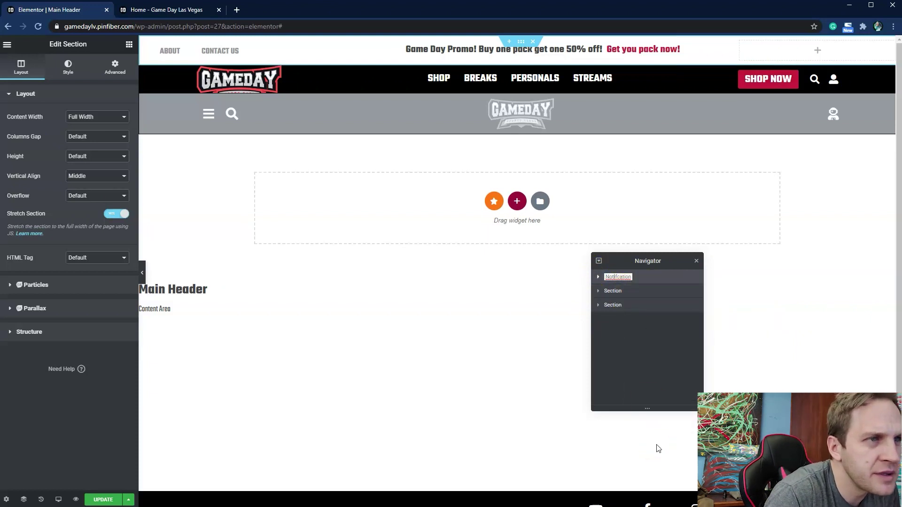
type("i")
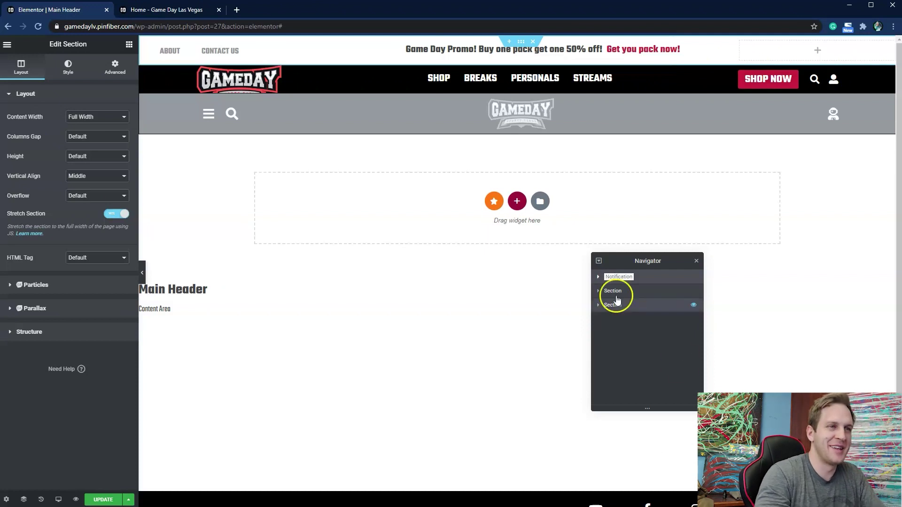
Step: Confirm the Notification name and rename the black main menu section to Desktop Header in the Navigator
left_click(659, 341)
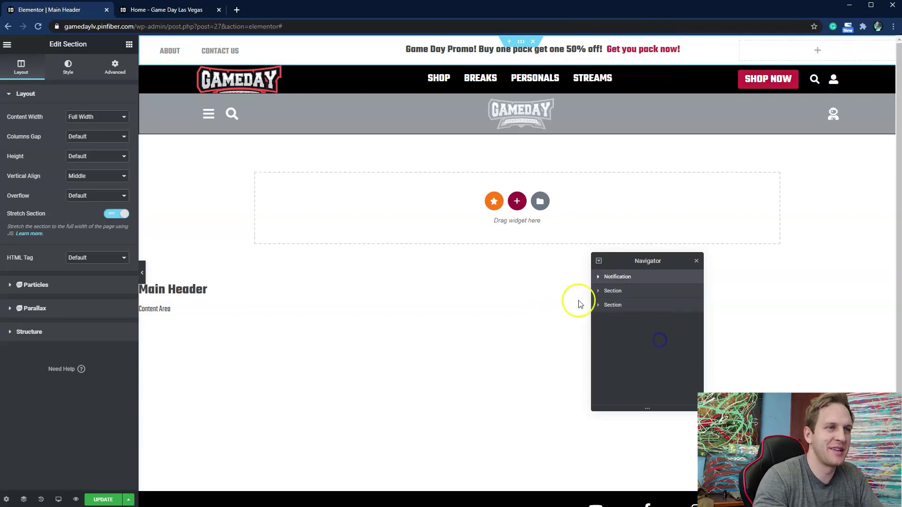
left_click(613, 292)
double_click(614, 293)
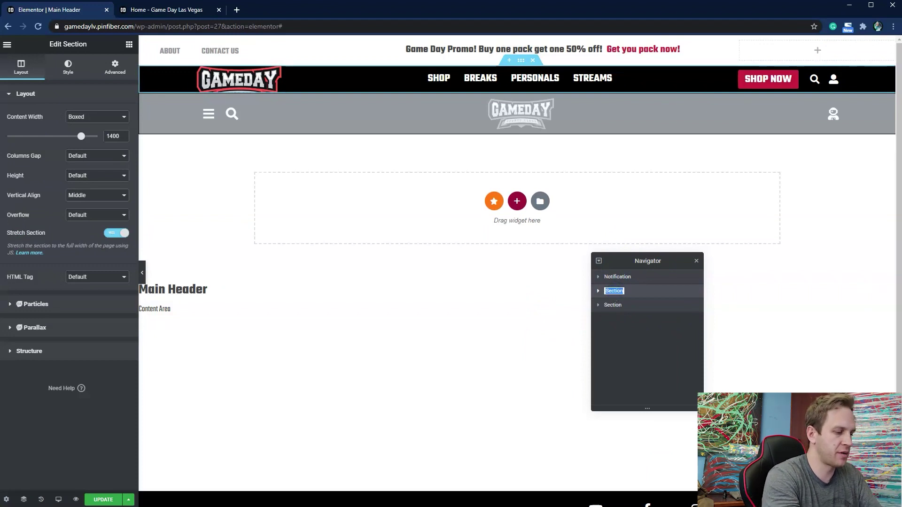
type("Desktop Header")
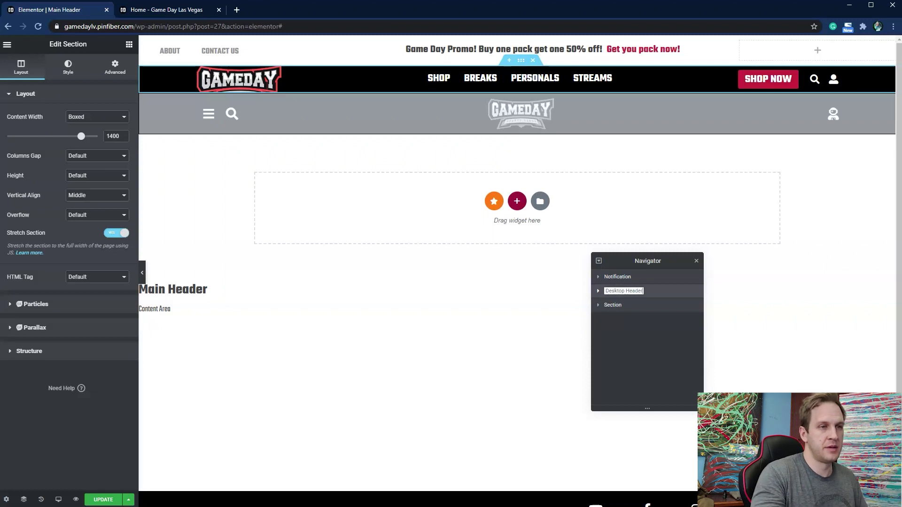
key("Return")
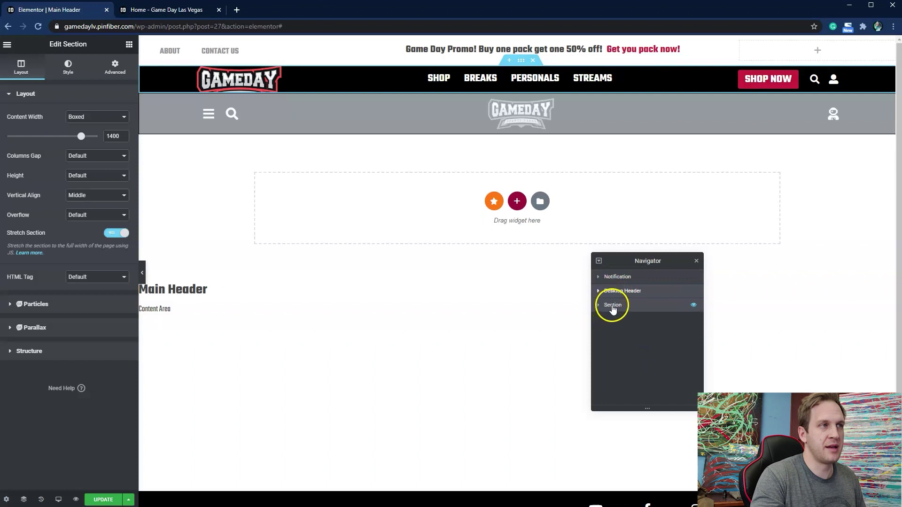
Step: Rename the grey header section to Mobile Header and toggle its visibility off and back on
double_click(613, 306)
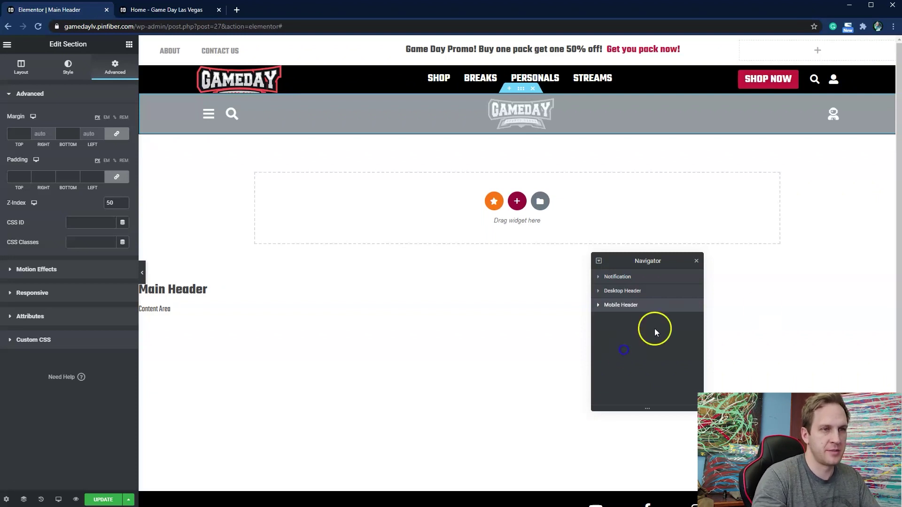
left_click(695, 306)
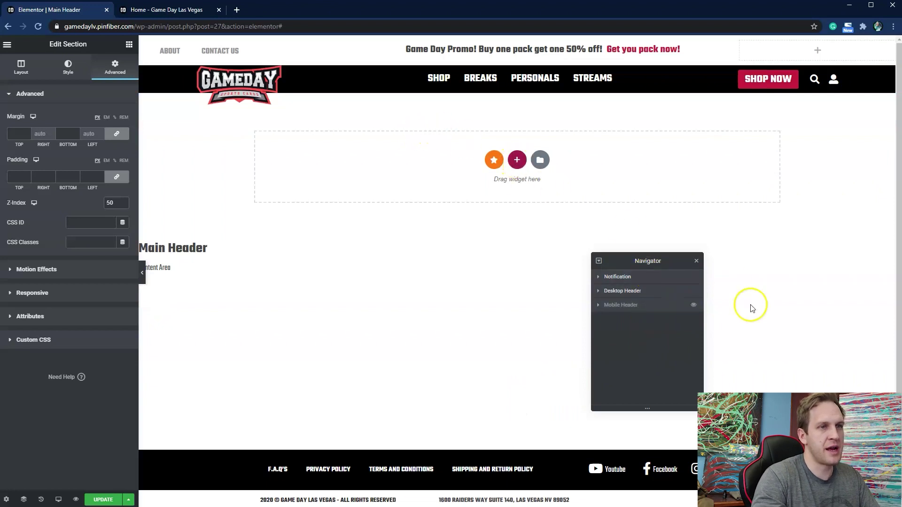
left_click(693, 306)
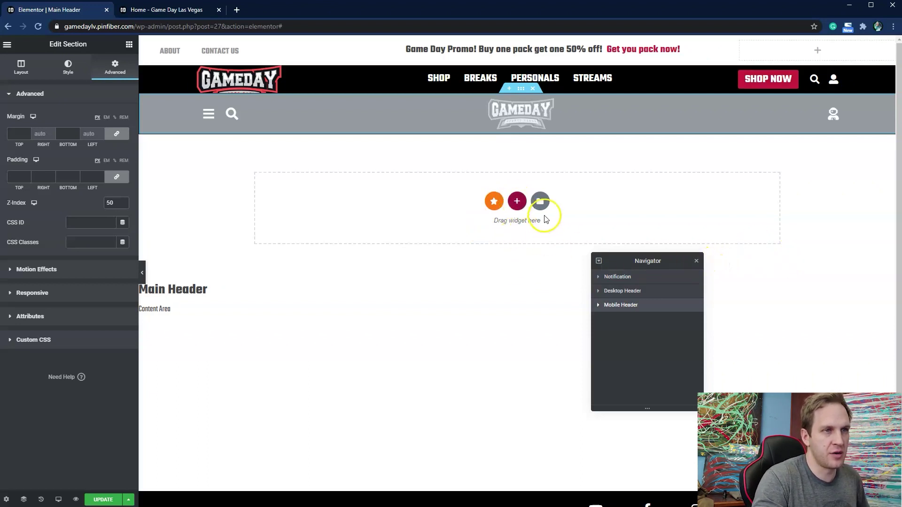
Step: Duplicate the Desktop Header section and move the copy below the Mobile Header section
left_click_drag(658, 261, 830, 325)
mouse_move(870, 342)
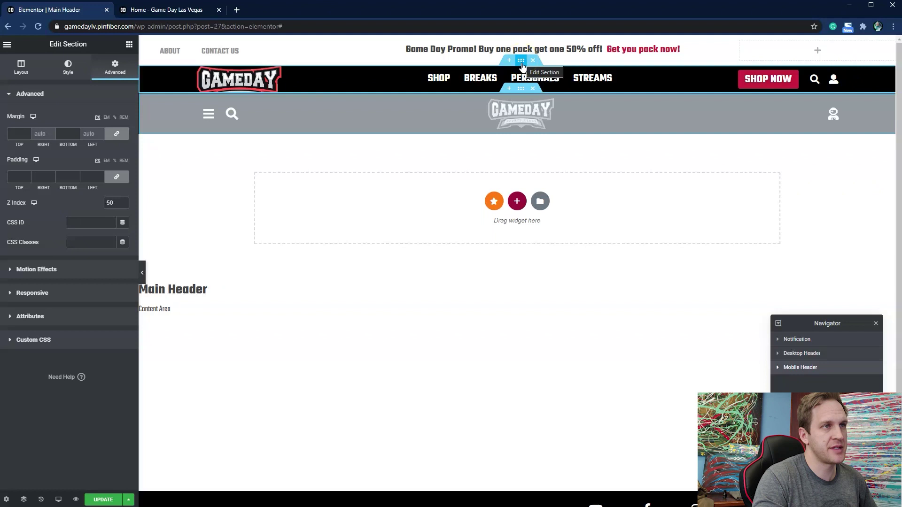
right_click(522, 64)
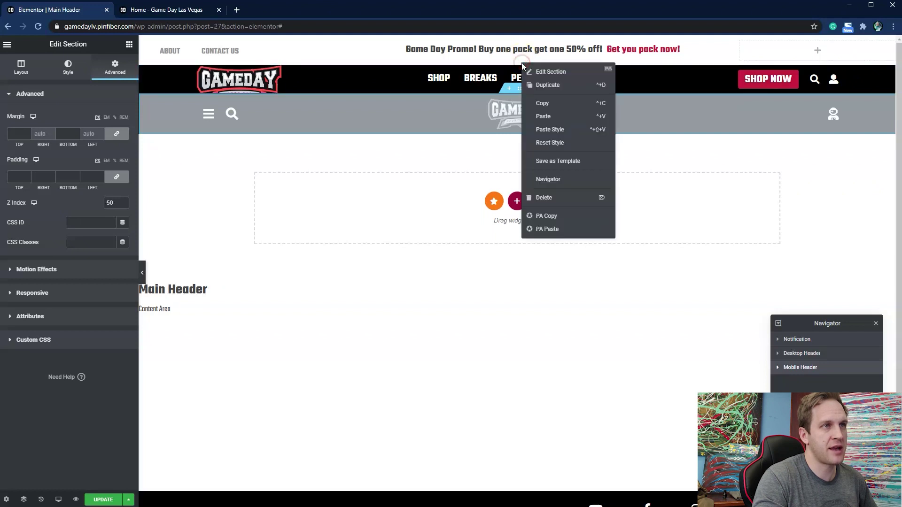
left_click(539, 84)
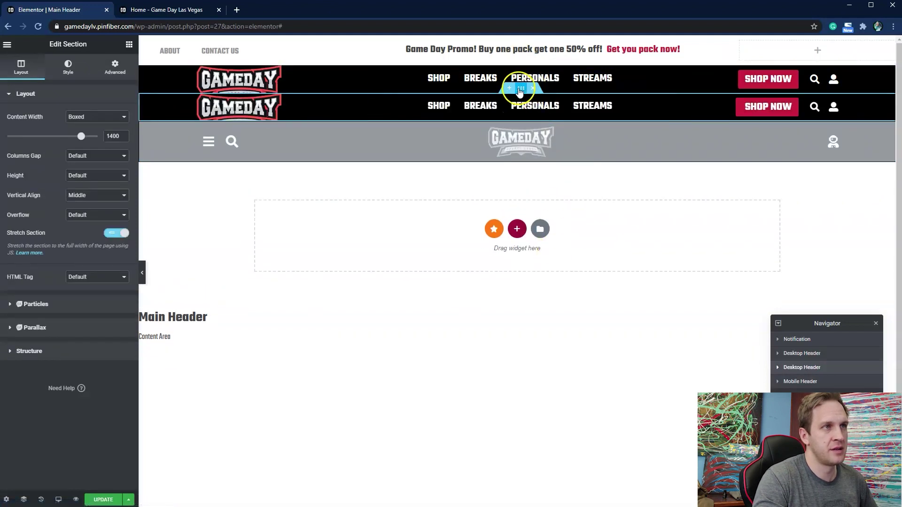
left_click_drag(521, 88, 472, 139)
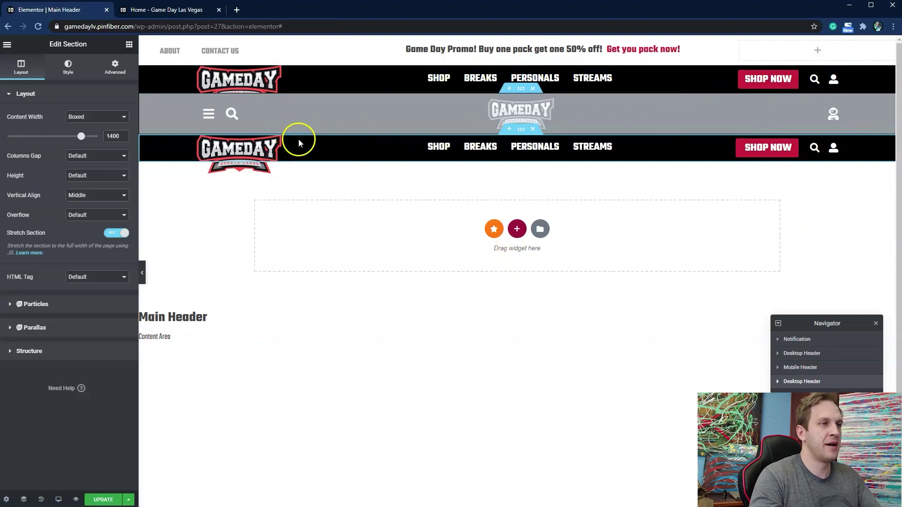
Step: Update the header template, check the reloaded live home page for the duplicated header, and return to the Elementor editor
mouse_move(519, 57)
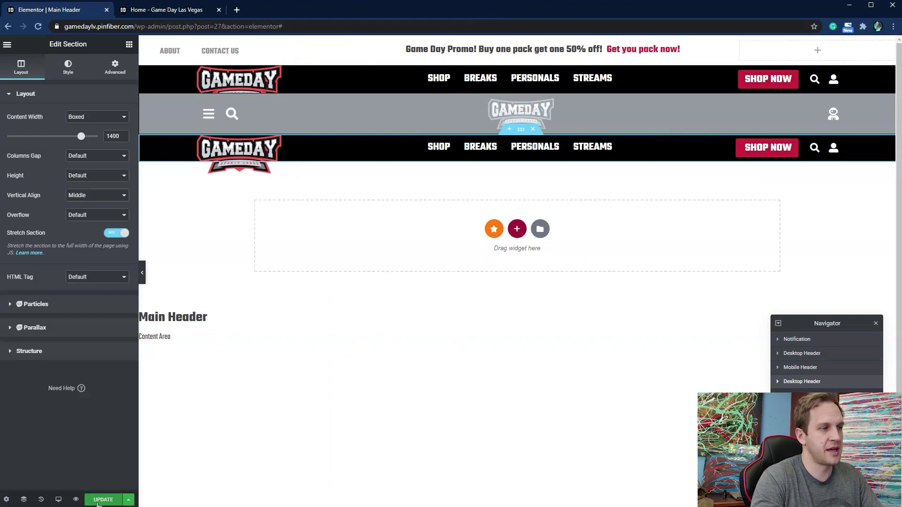
left_click(155, 8)
left_click(37, 29)
left_click(40, 28)
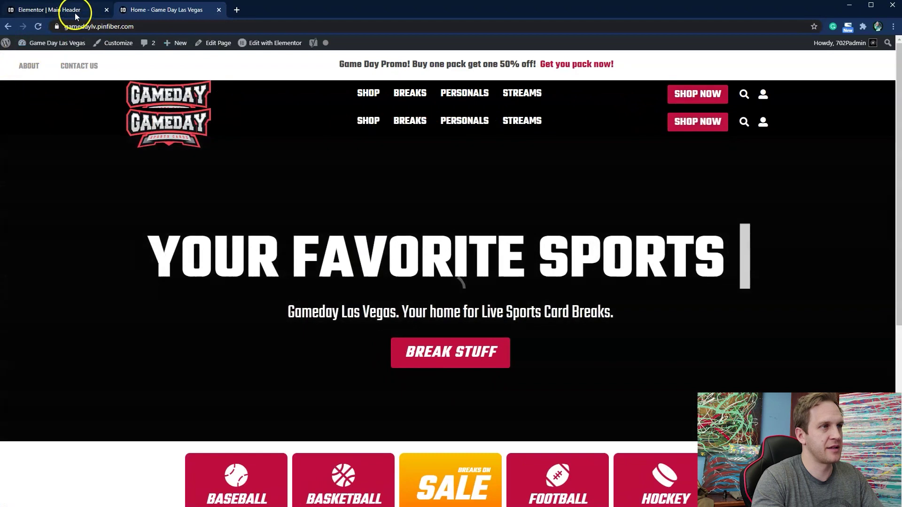
left_click(75, 11)
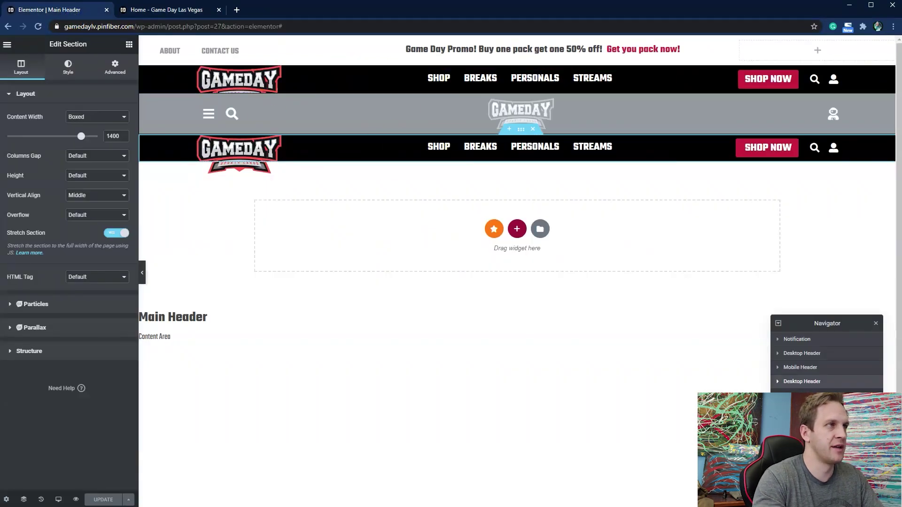
left_click(172, 10)
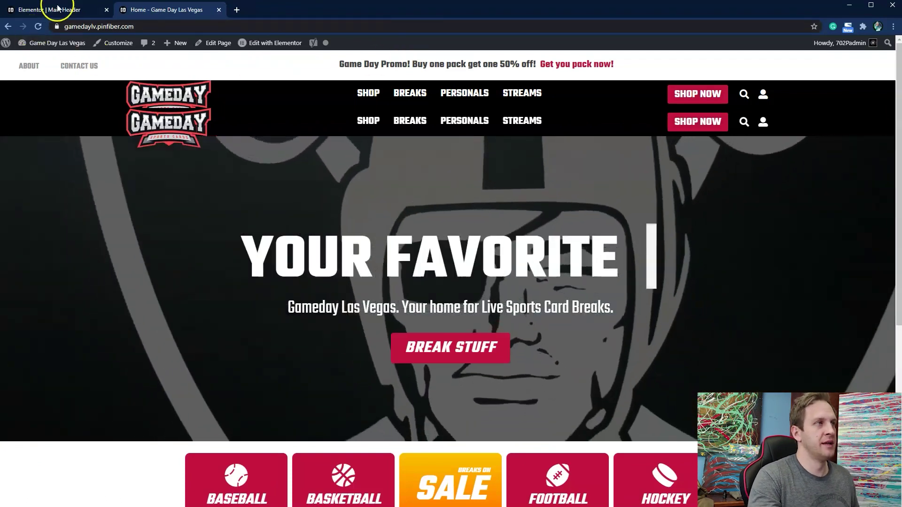
left_click(58, 8)
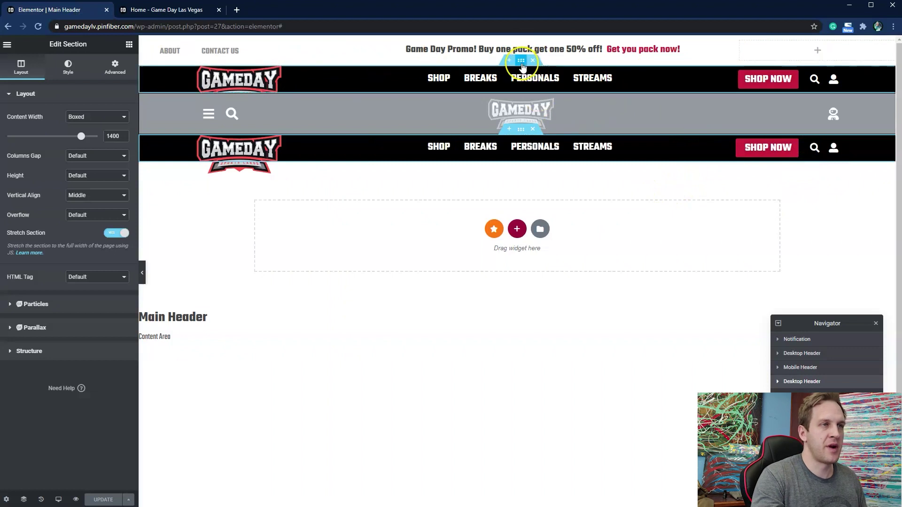
Step: Open the responsive visibility settings of the original Desktop Header section above the Mobile Header
left_click(521, 65)
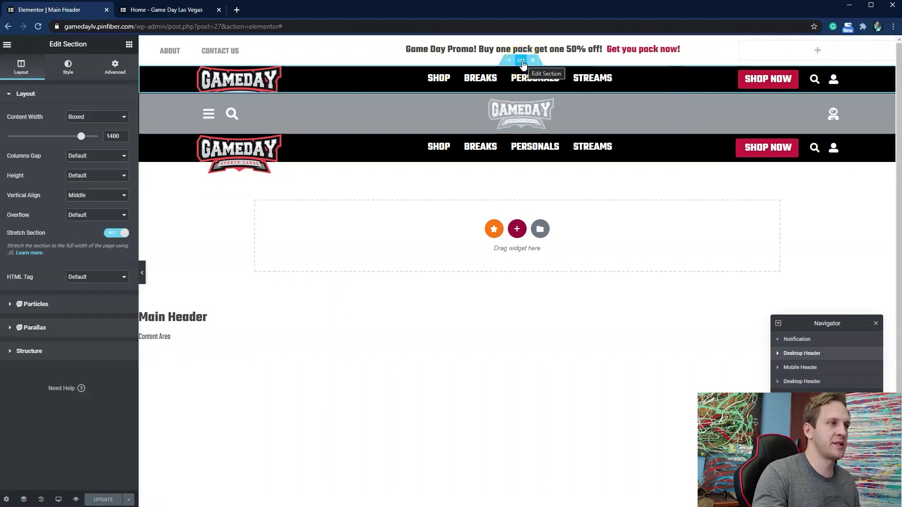
left_click(357, 122)
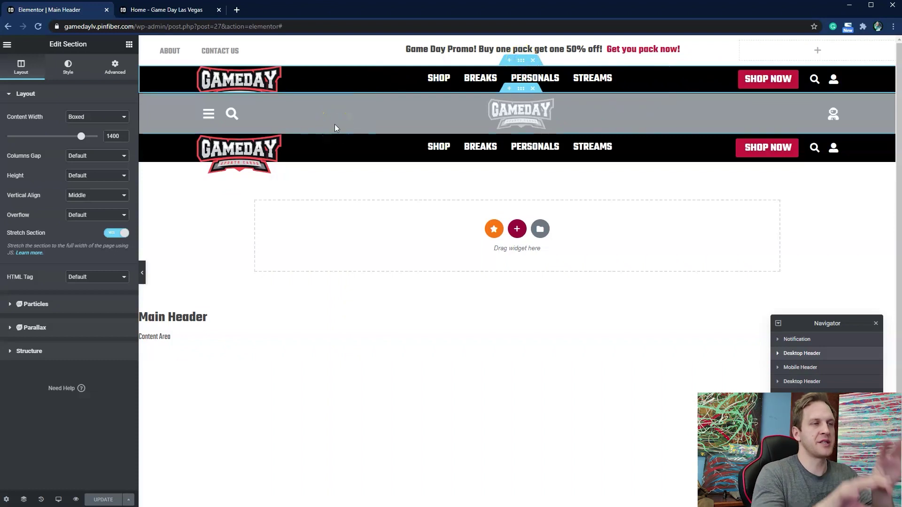
left_click(539, 84)
left_click(523, 63)
left_click(115, 68)
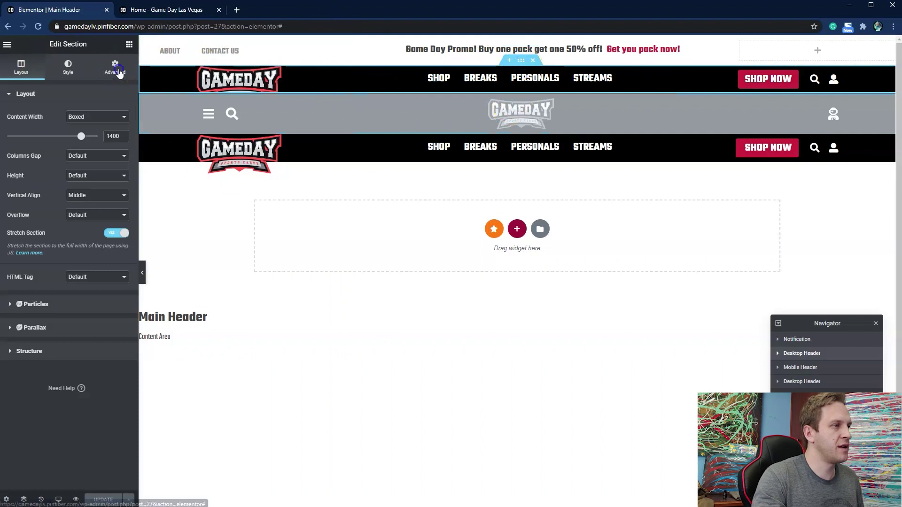
left_click(78, 292)
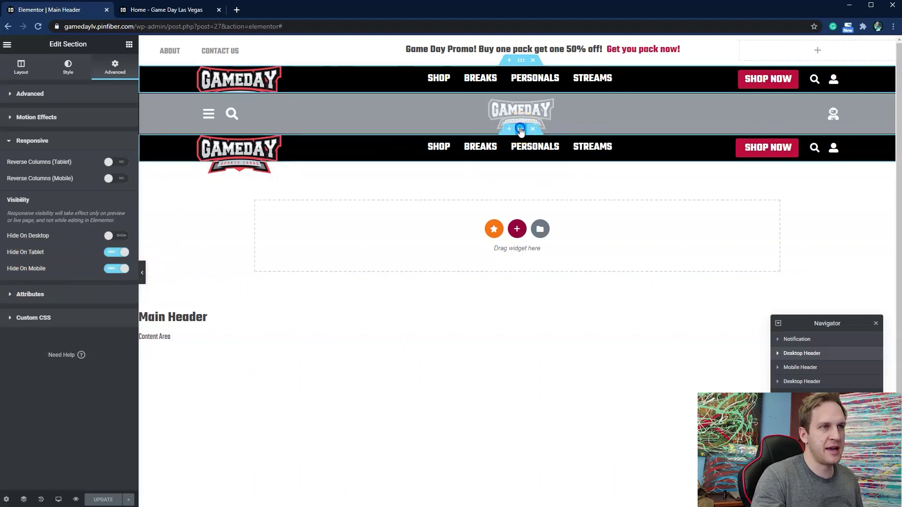
Step: Turn off hiding on desktop, tablet and mobile for the duplicated Desktop Header section and update the template
left_click(521, 129)
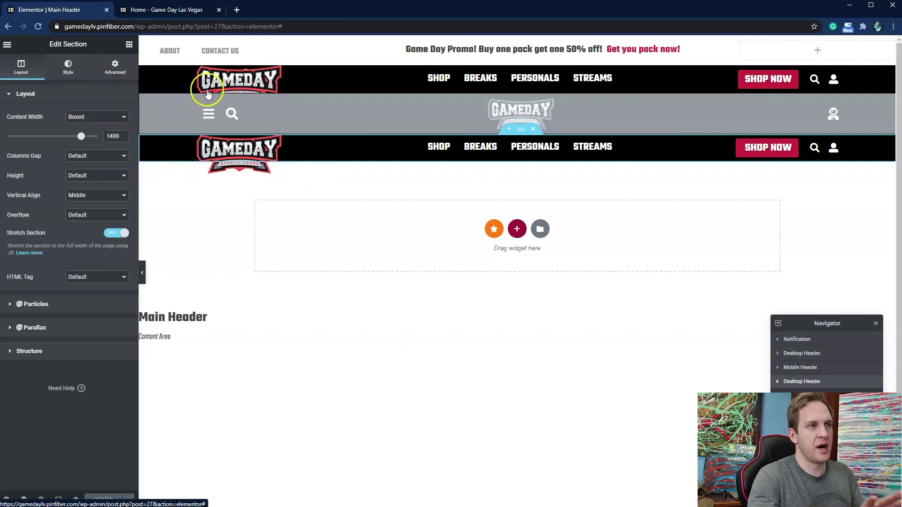
left_click(118, 75)
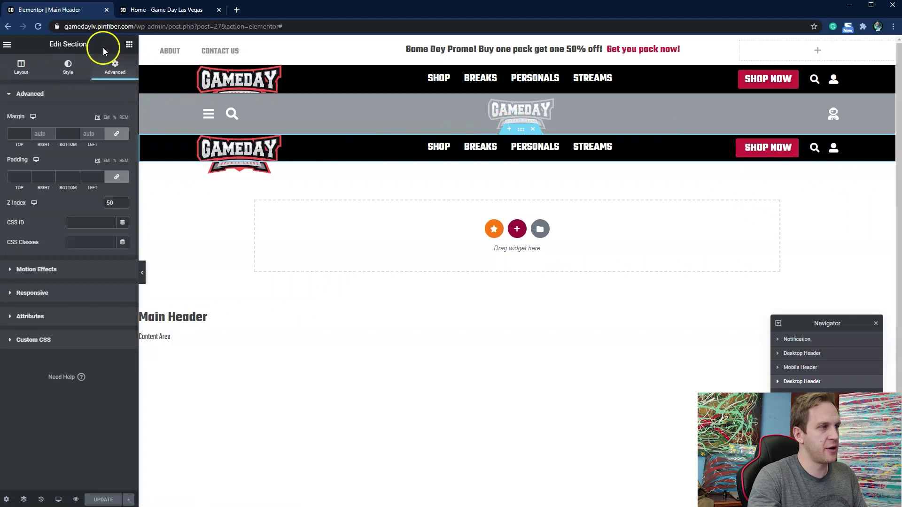
left_click(55, 293)
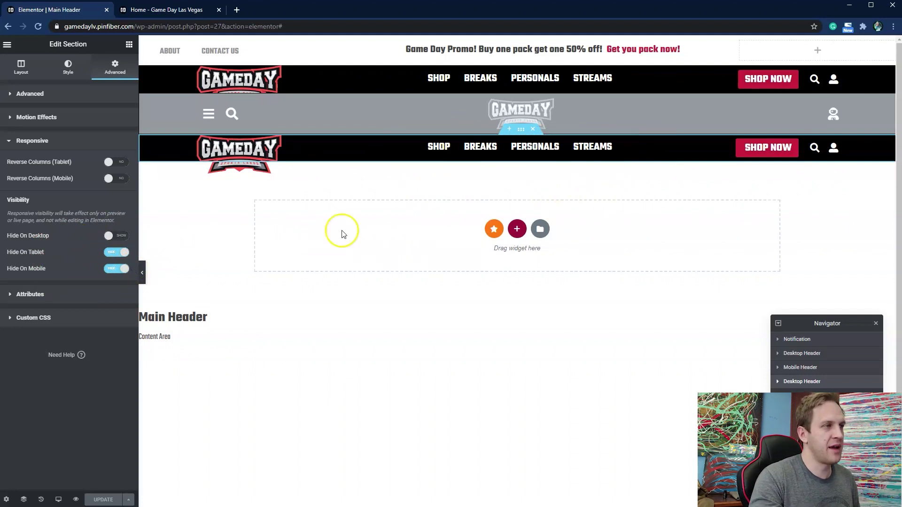
left_click(113, 239)
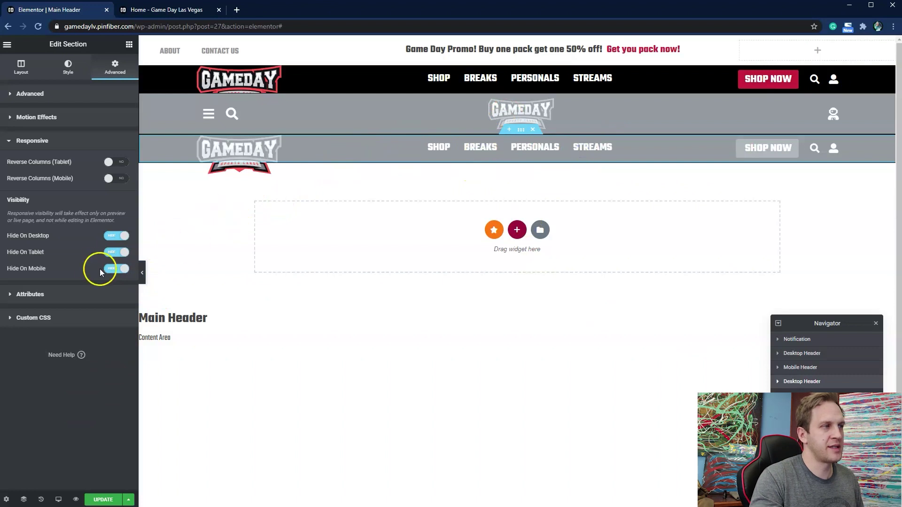
left_click(112, 237)
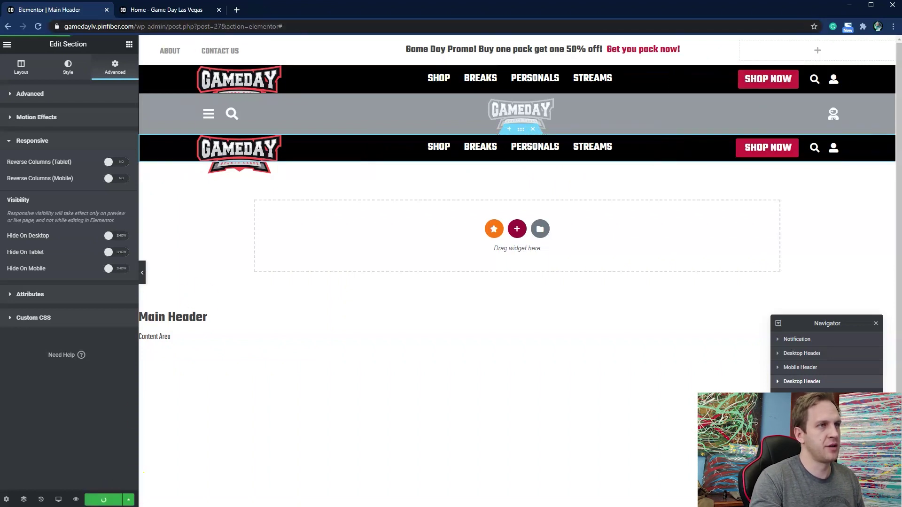
Step: Duplicate the live home page tab into a separate browser window, narrow that window and move it aside
left_click(187, 8)
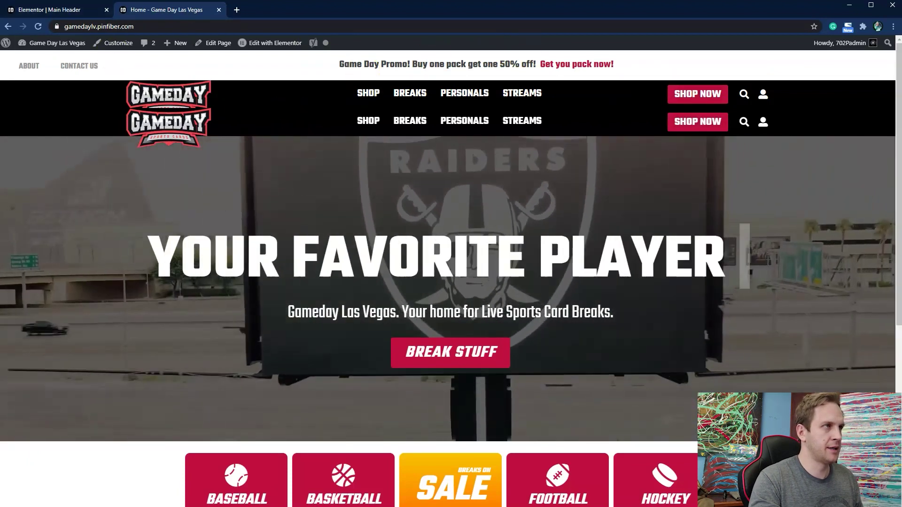
right_click(181, 12)
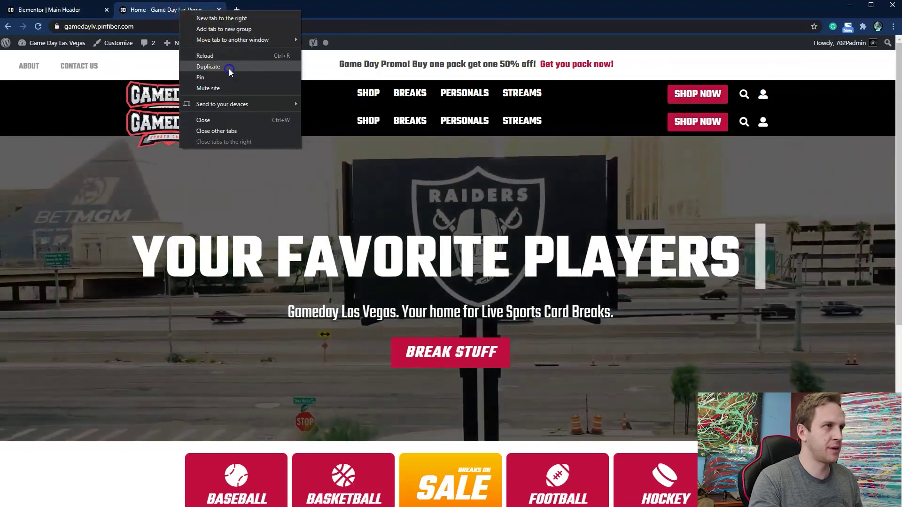
left_click(207, 67)
left_click_drag(278, 9, 77, 32)
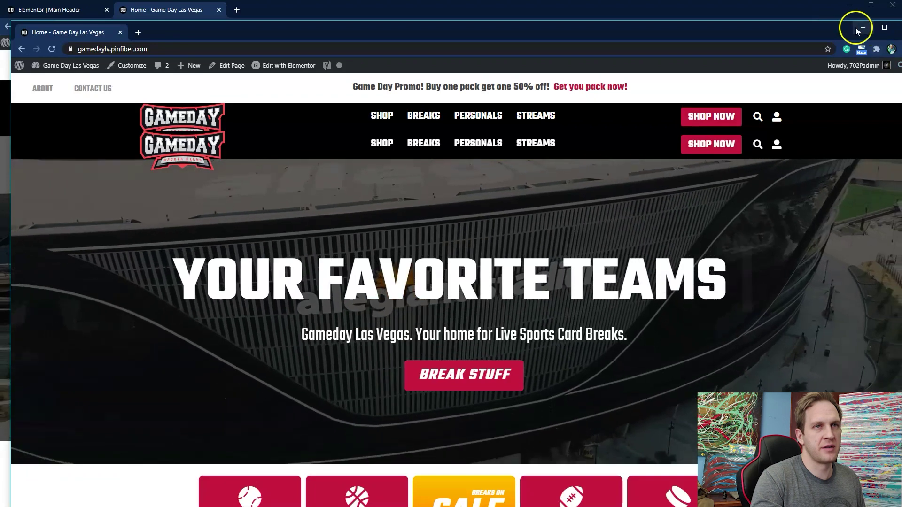
left_click_drag(790, 35, 761, 29)
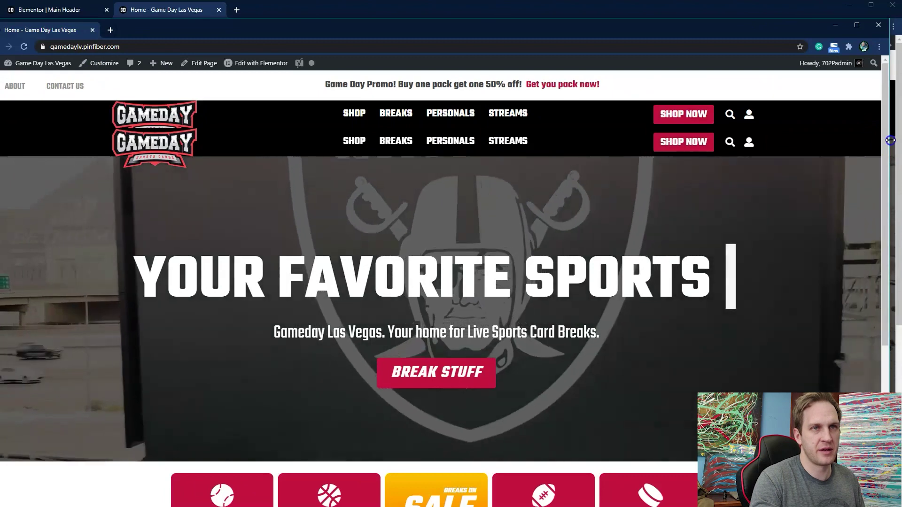
left_click_drag(890, 140, 633, 69)
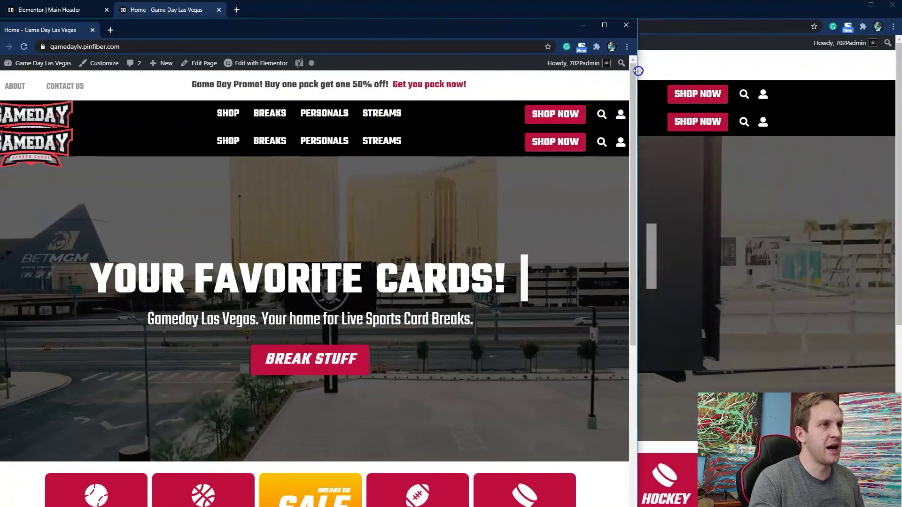
left_click_drag(342, 30, 639, 108)
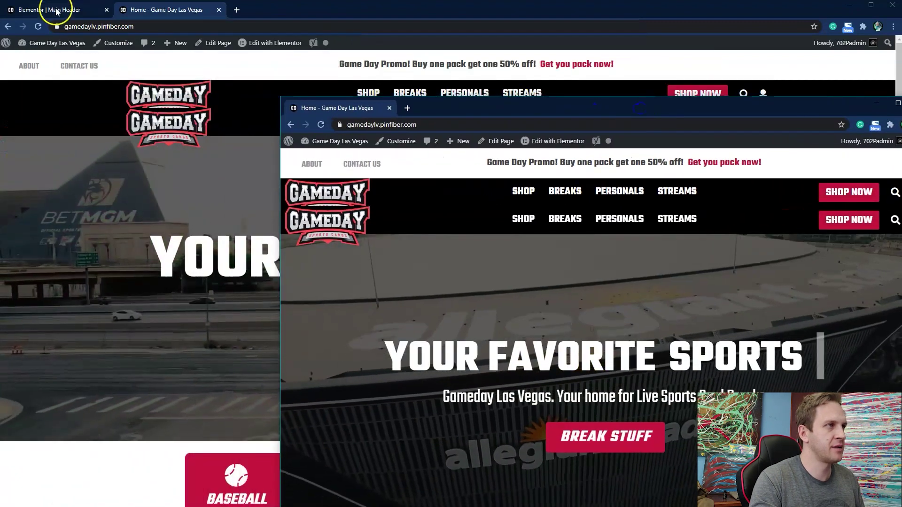
Step: Return to the Main Header editor and toggle the duplicated Desktop Header's responsive hide options on and back off
left_click(69, 9)
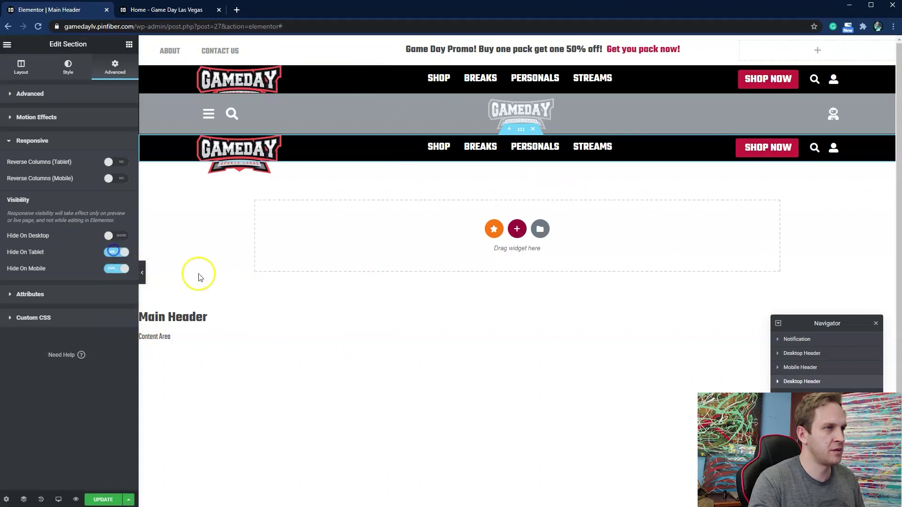
left_click(115, 236)
left_click(115, 236)
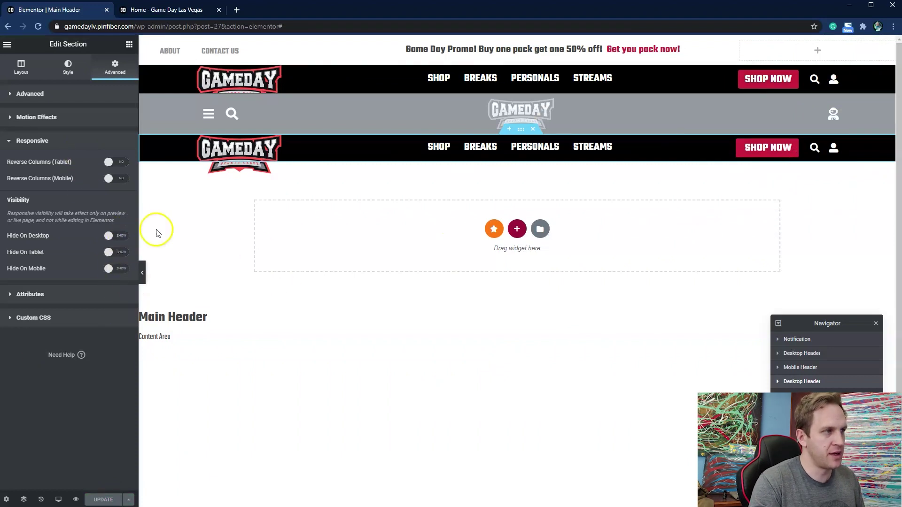
Step: Reload the live home page in its separate window, narrow the window to mobile width to examine the duplicated header, and minimise it
key("alt+Tab")
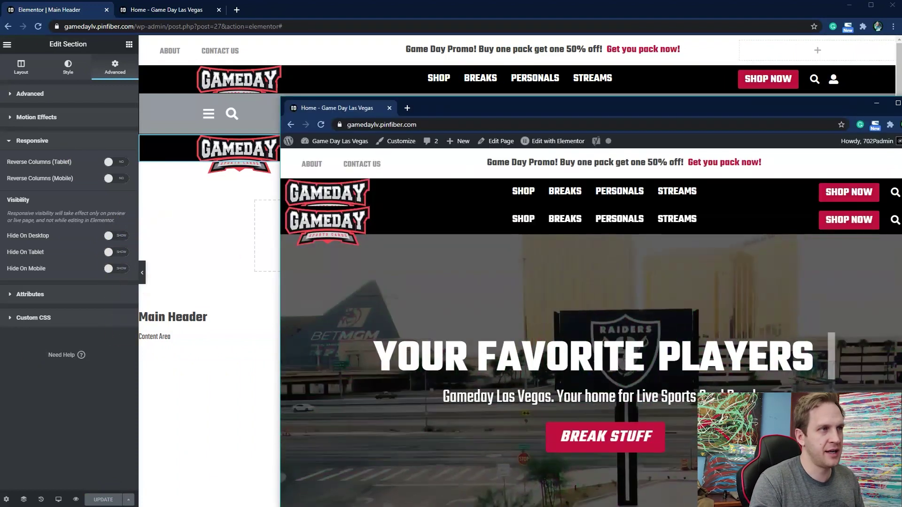
left_click_drag(552, 104, 383, 21)
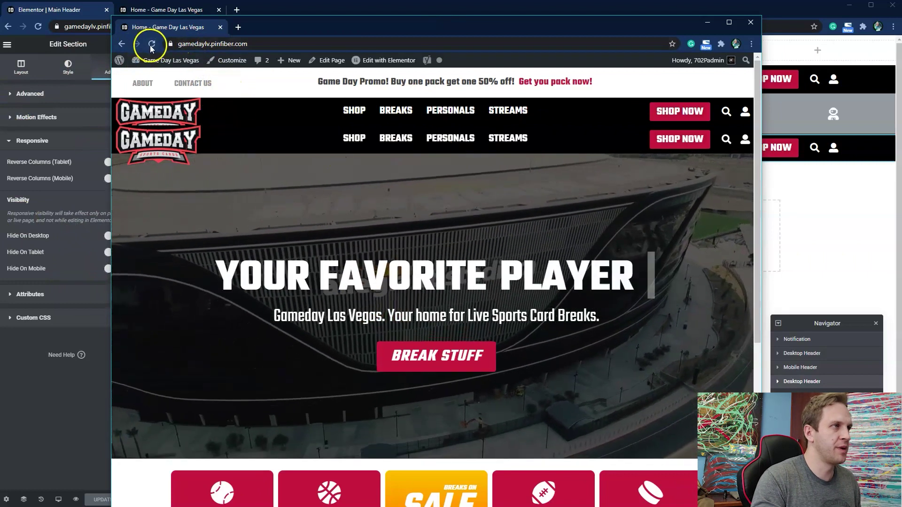
left_click(152, 44)
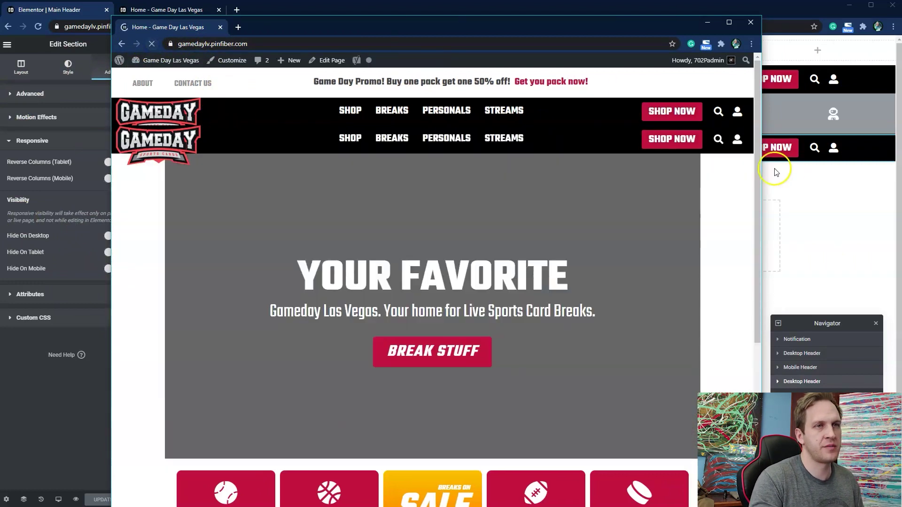
left_click_drag(762, 168, 346, 200)
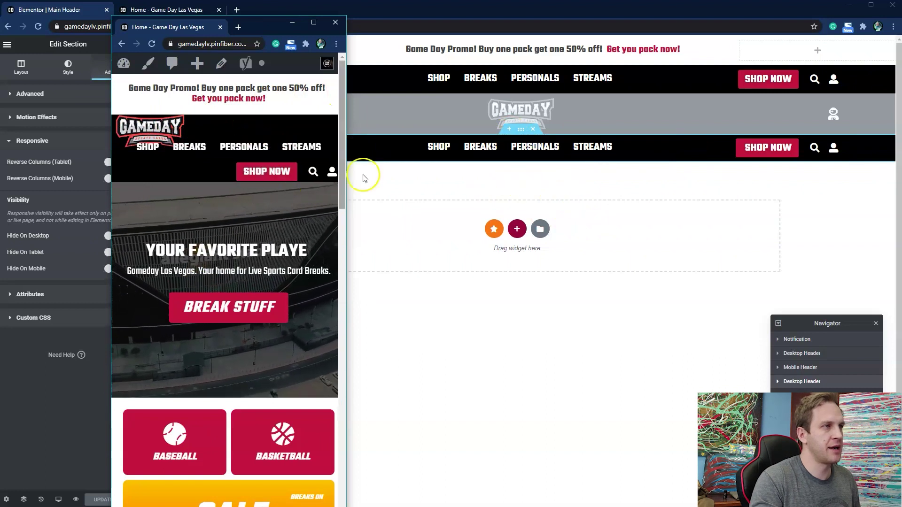
left_click_drag(347, 76, 346, 123)
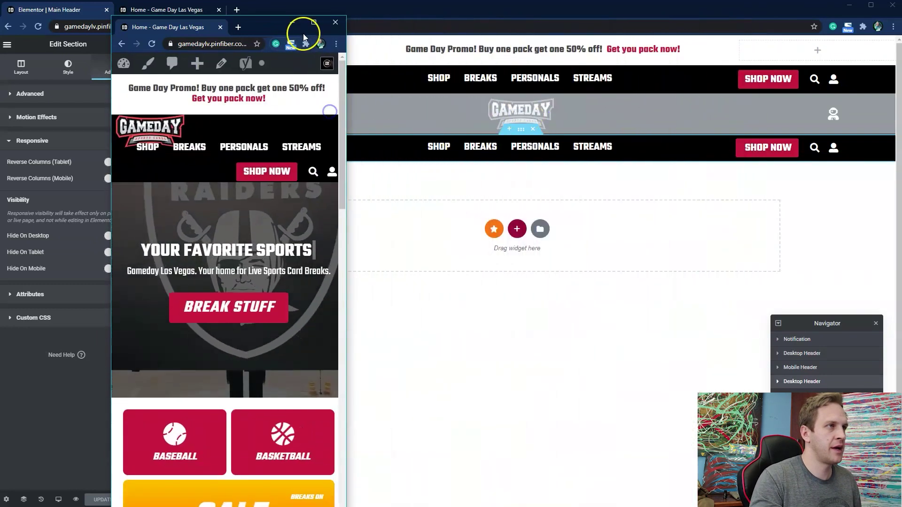
left_click(293, 22)
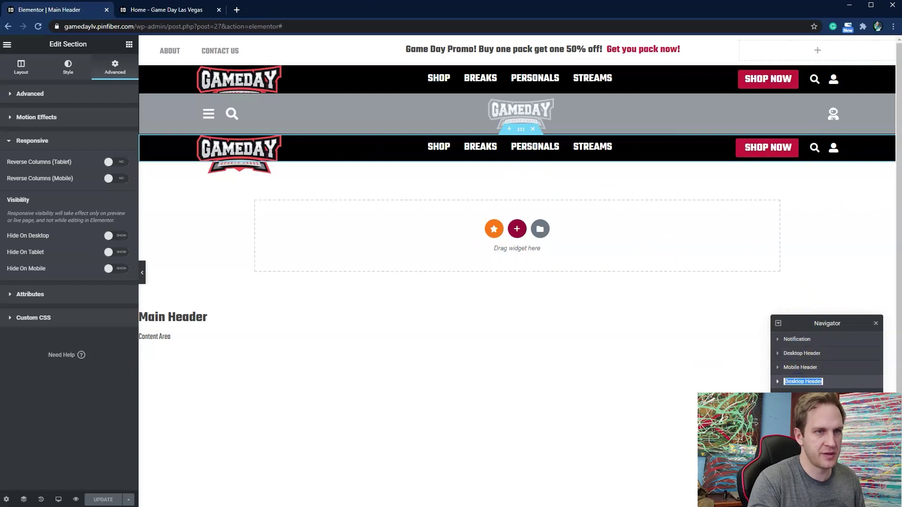
Step: Rename the duplicated Desktop Header section below the Mobile Header as Mobile Header Alt
type("Mobil")
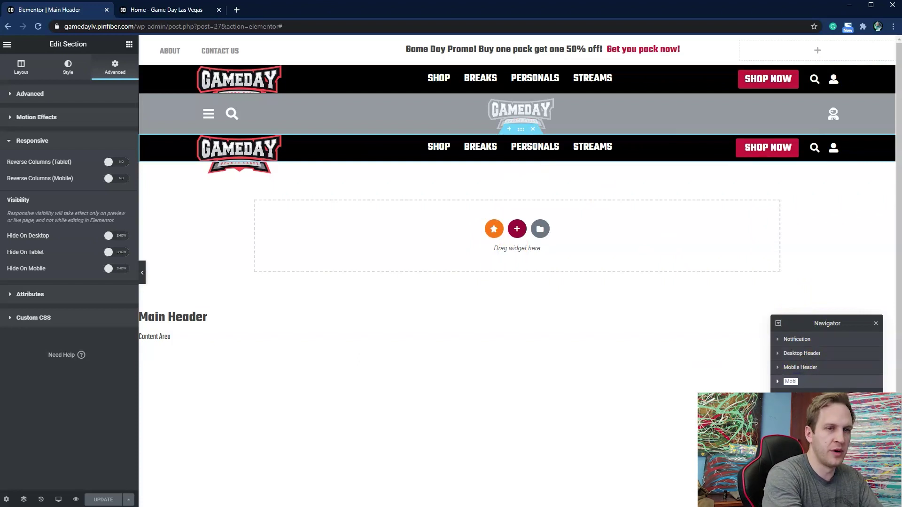
type("e Header Alt")
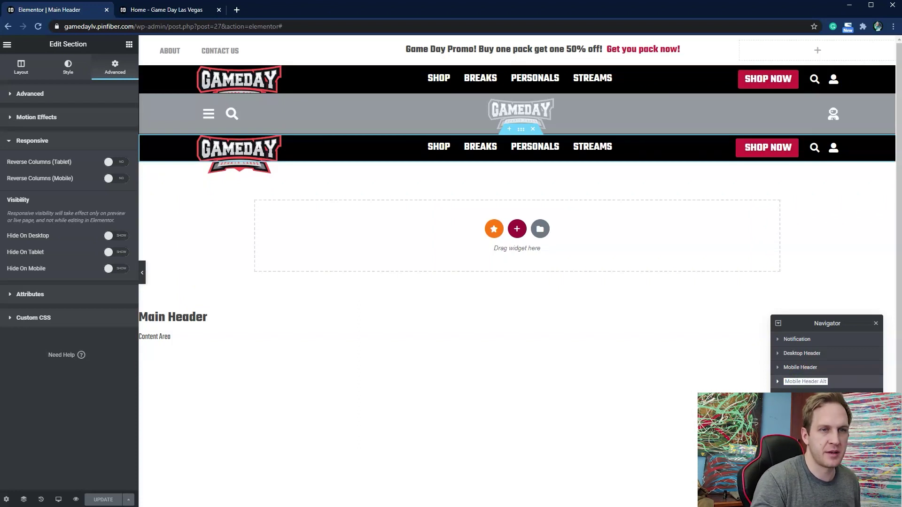
key("Return")
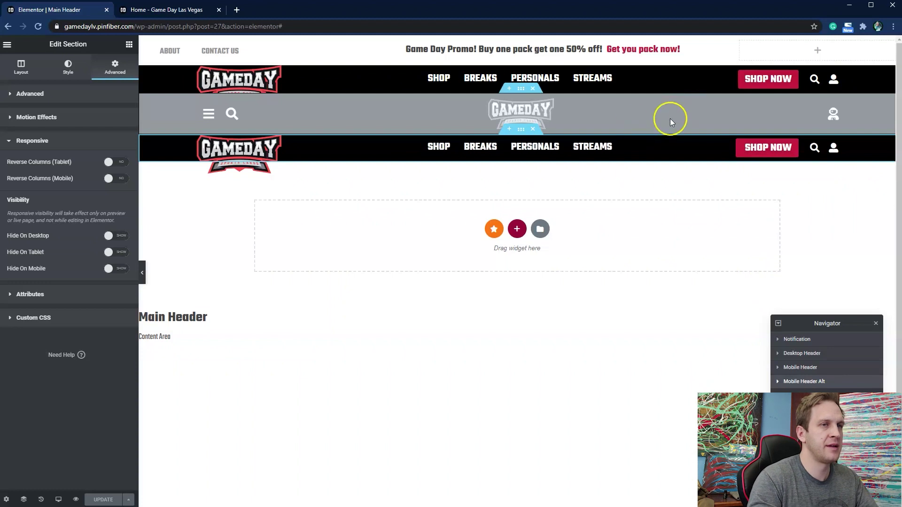
Step: Delete the navigation icon list from the Mobile Header Alt section and move the site logo into the middle column
right_click(524, 149)
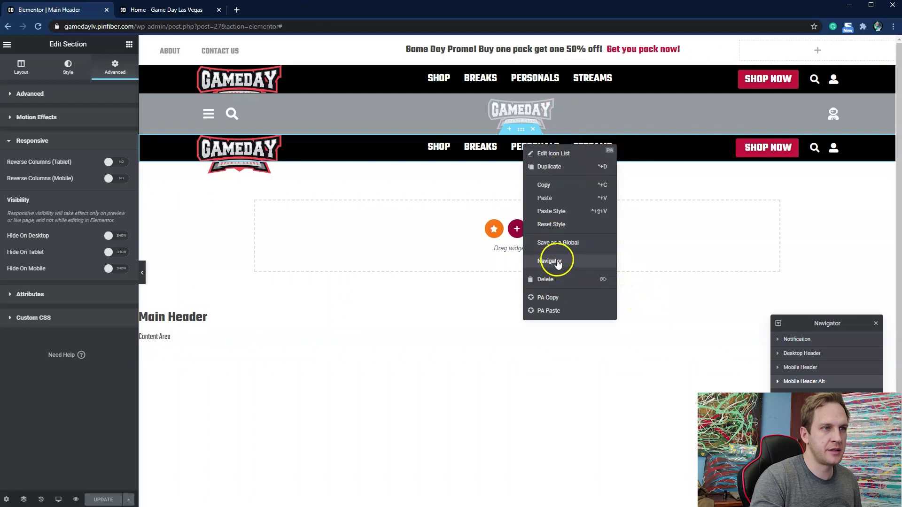
left_click(553, 282)
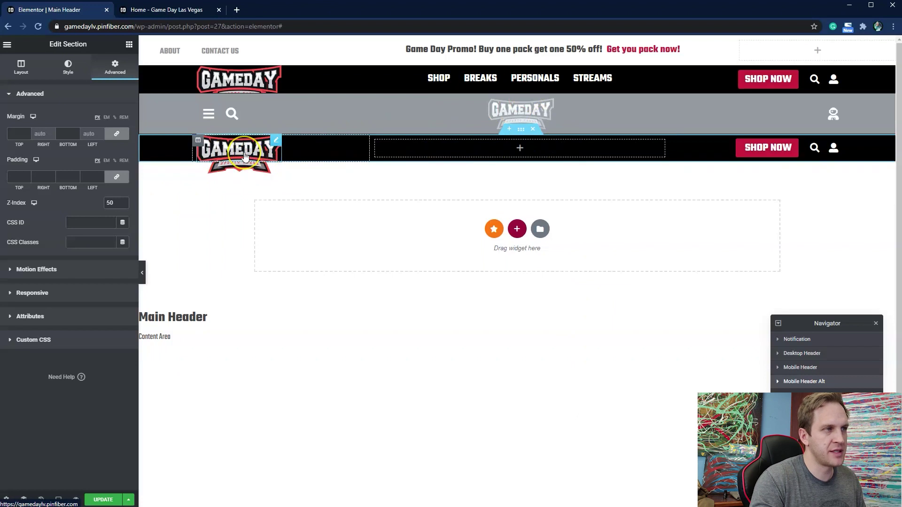
left_click_drag(245, 155, 526, 139)
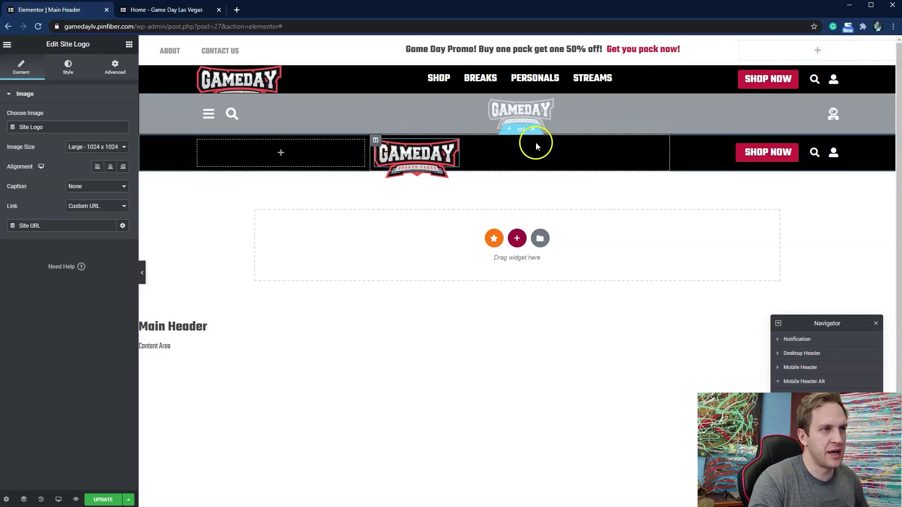
Step: Set the horizontal alignment of the logo's column in the Mobile Header Alt section to Center
left_click(376, 141)
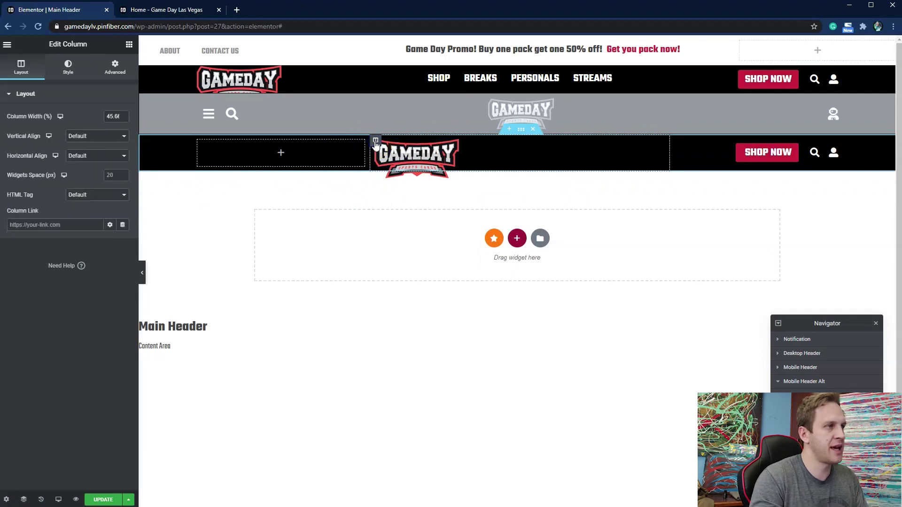
left_click(86, 158)
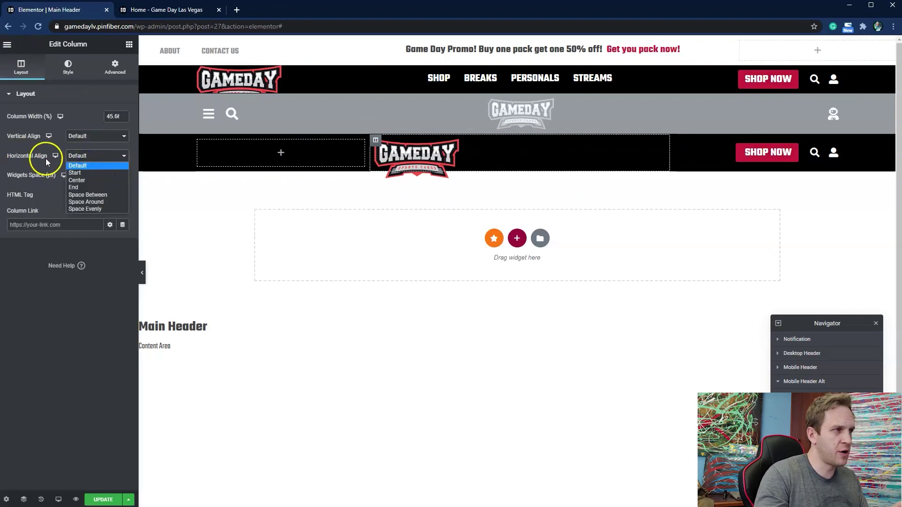
left_click(78, 181)
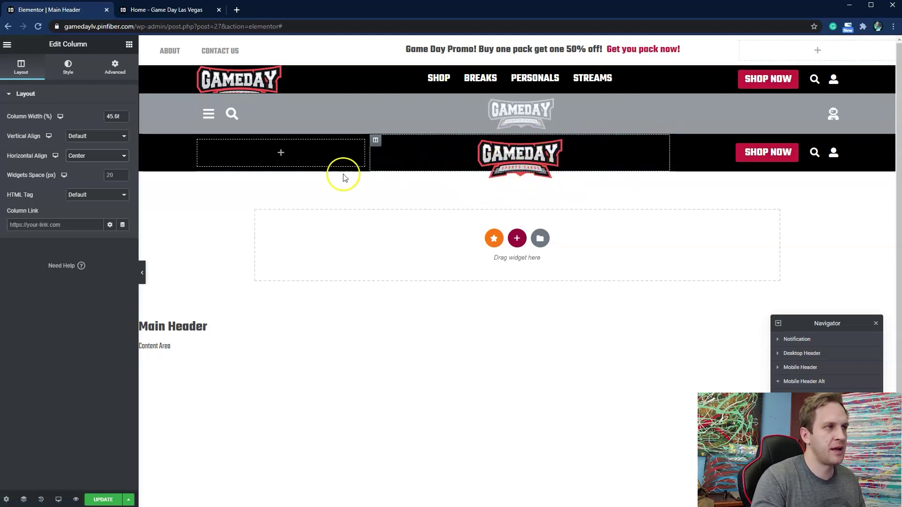
Step: Set the bottom margin of the Mobile Header Alt section's site logo to 0
left_click(558, 146)
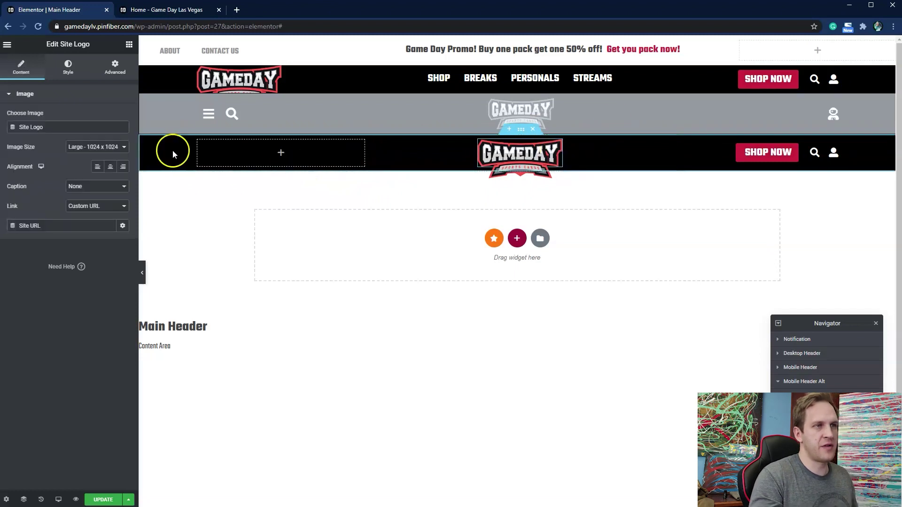
left_click(115, 65)
double_click(65, 134)
type("0")
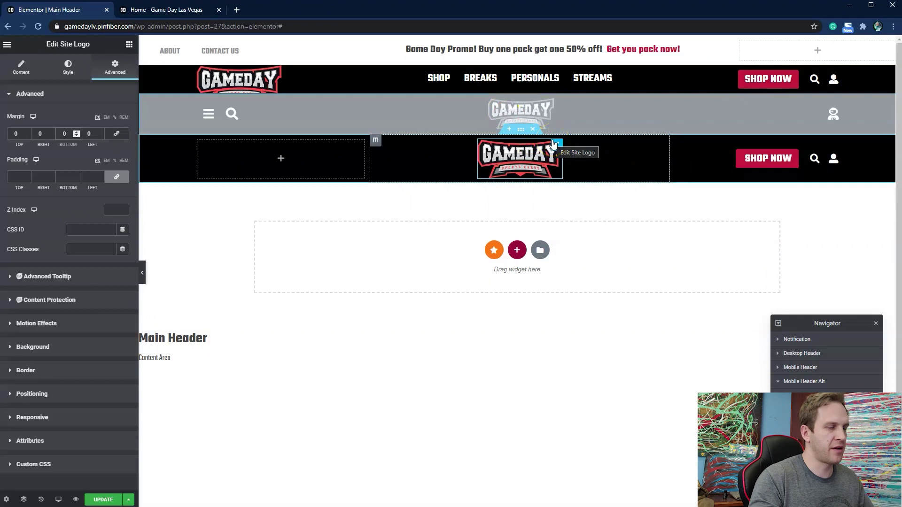
left_click(636, 181)
left_click(296, 149)
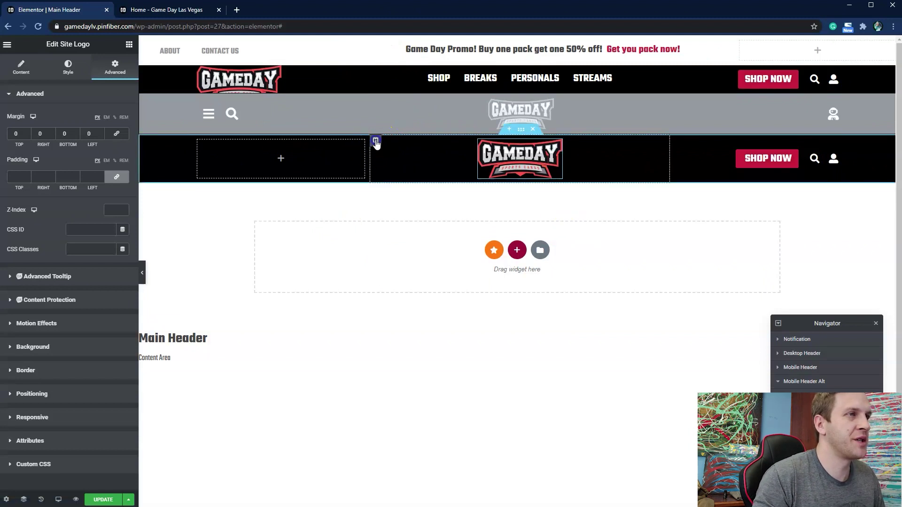
Step: Set the width of the middle logo column in the Mobile Header Alt section to 33.33%
left_click(376, 141)
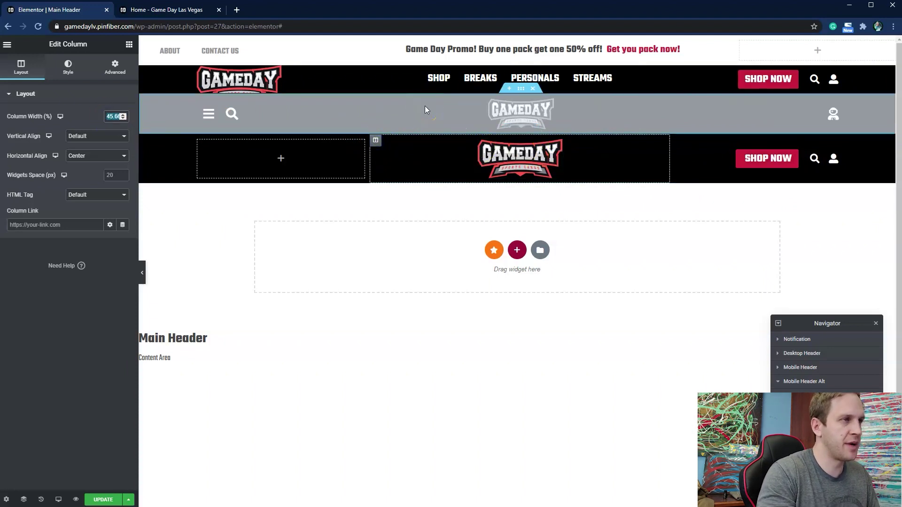
type("25")
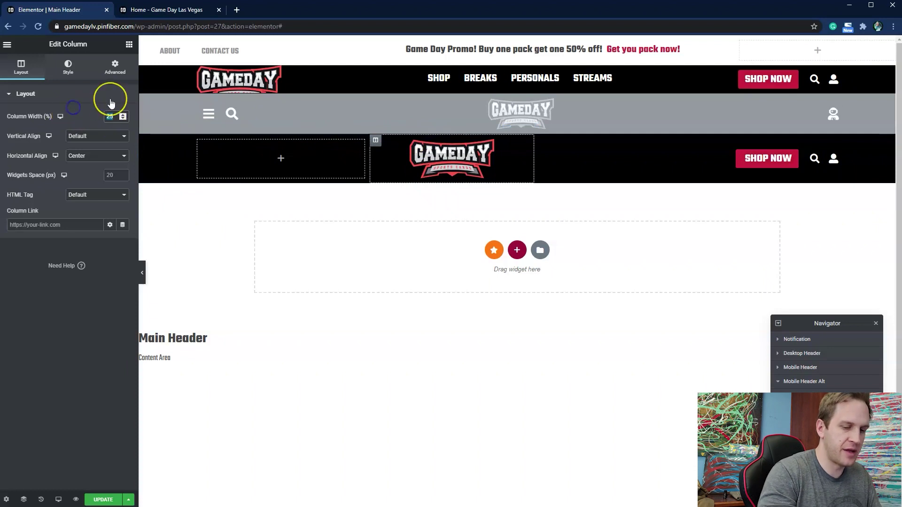
type("33.")
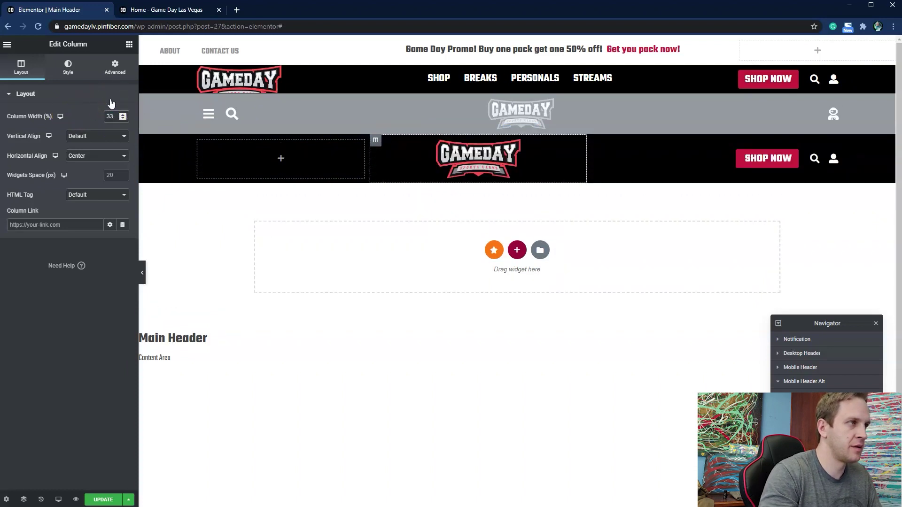
type("33")
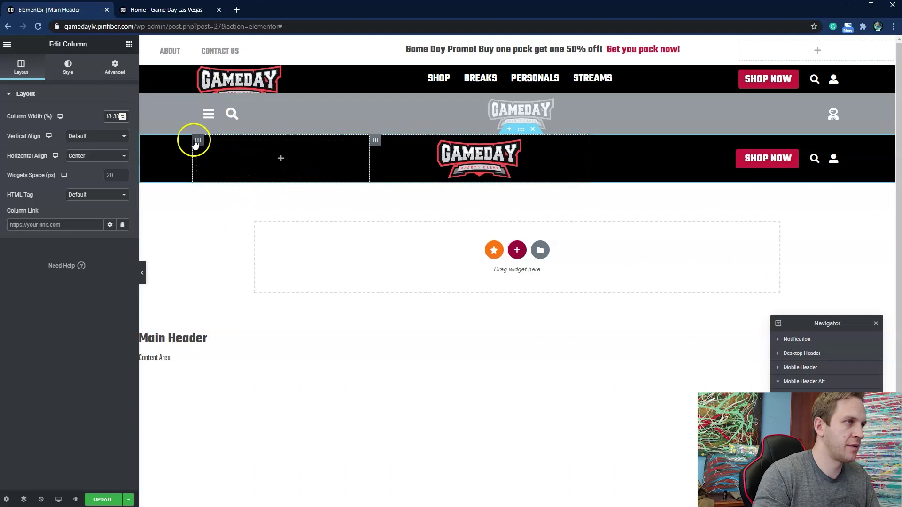
Step: Set the widths of the first and last columns in the Mobile Header Alt section to 33.33% each
left_click(196, 141)
double_click(114, 116)
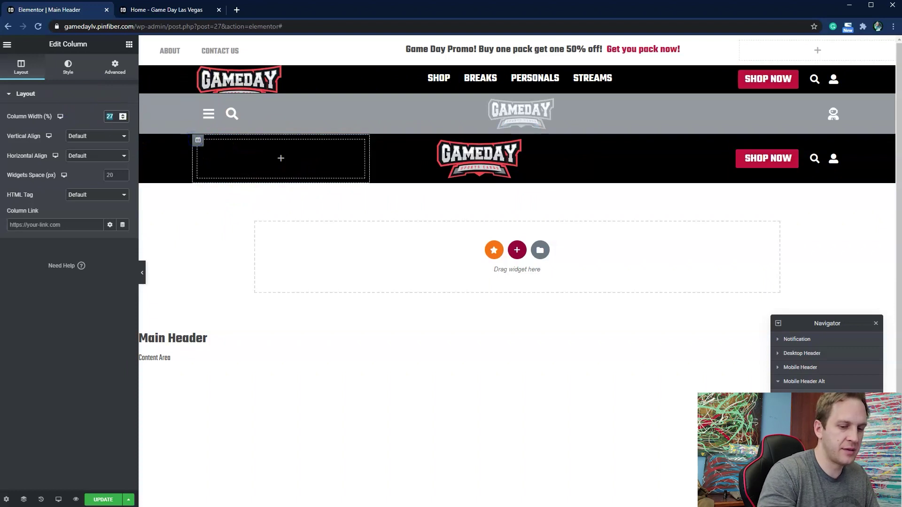
type("33.33")
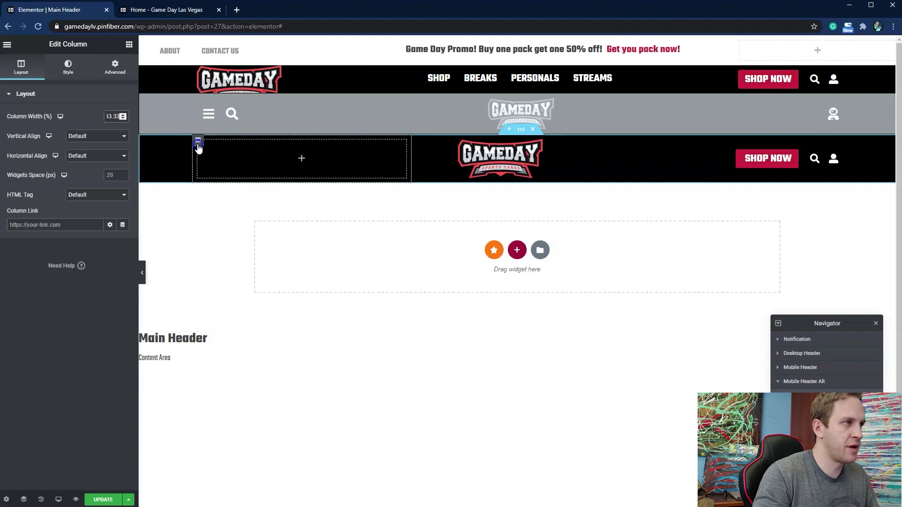
left_click(111, 115)
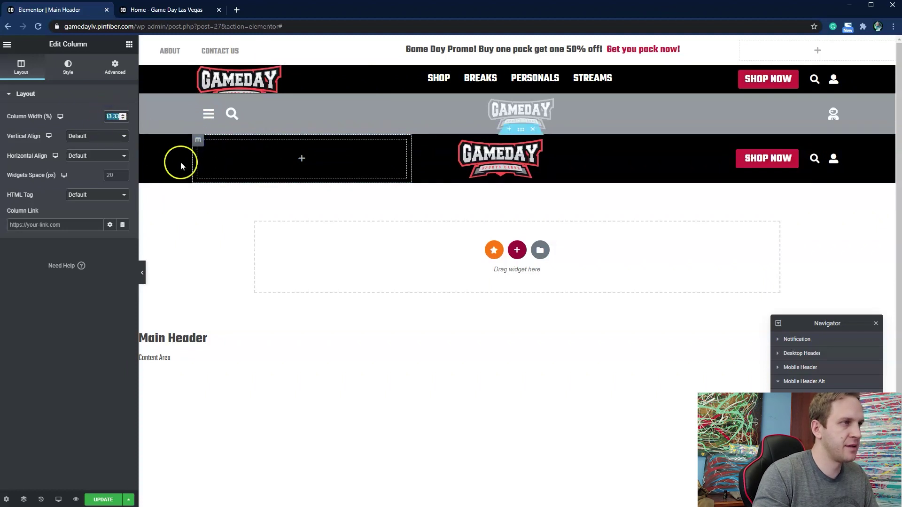
left_click(607, 143)
left_click(115, 117)
type("33.33")
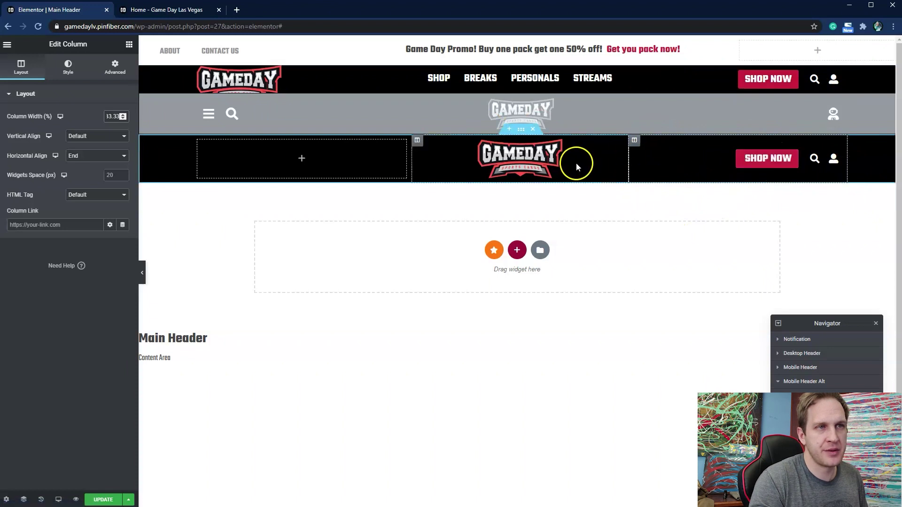
Step: Delete the Shop Now button, the search icon and the account icon from the Mobile Header Alt section's last column
left_click(773, 165)
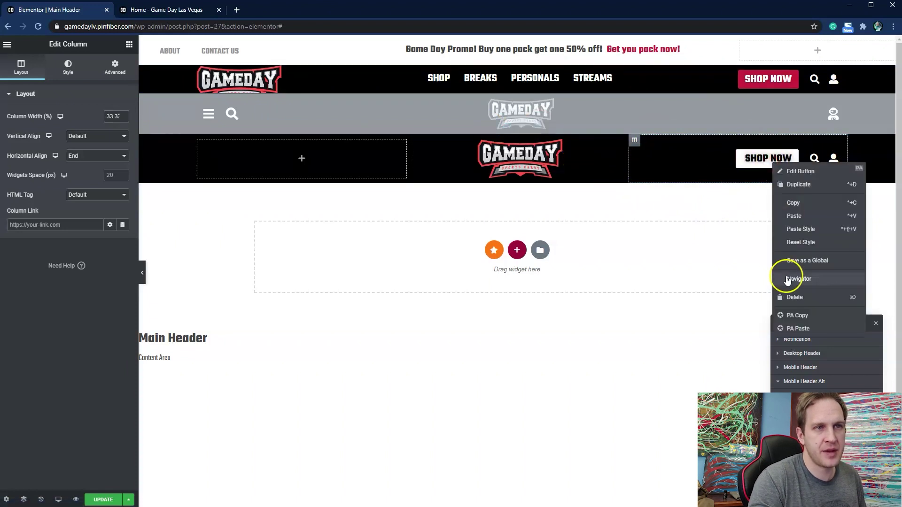
left_click(814, 296)
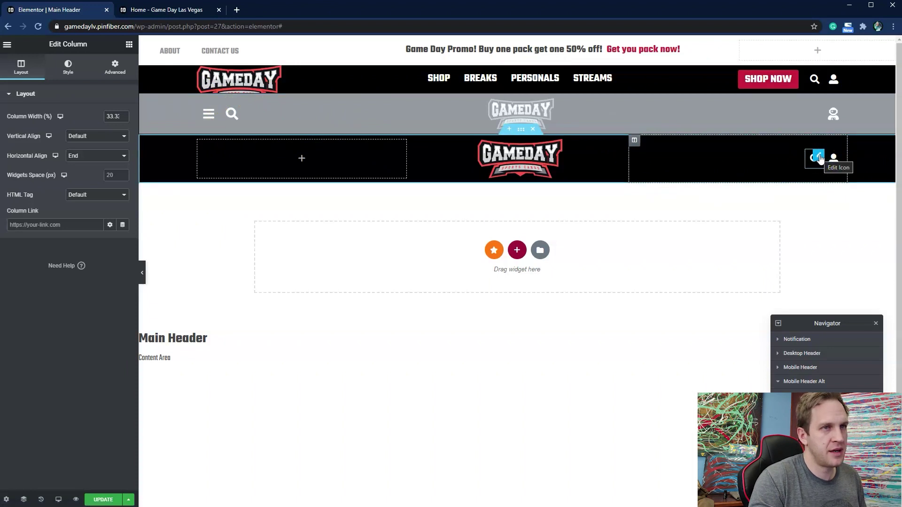
left_click(357, 151)
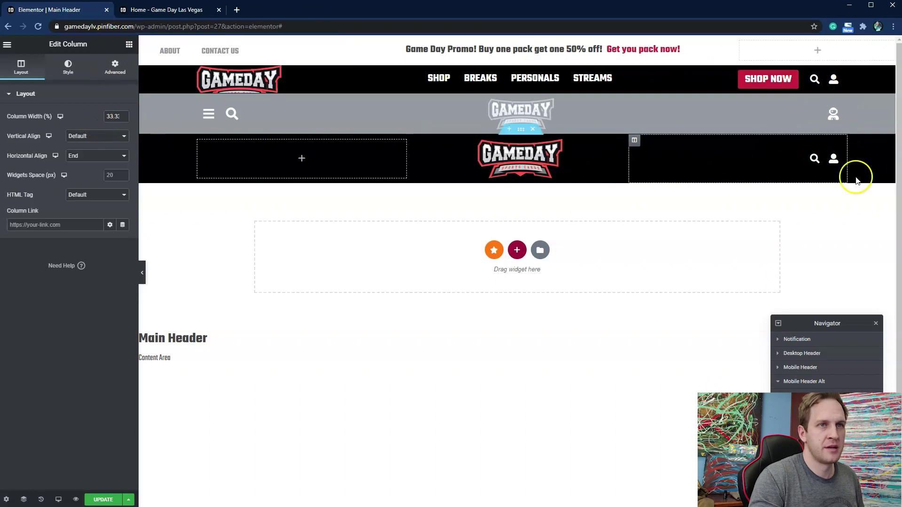
right_click(812, 158)
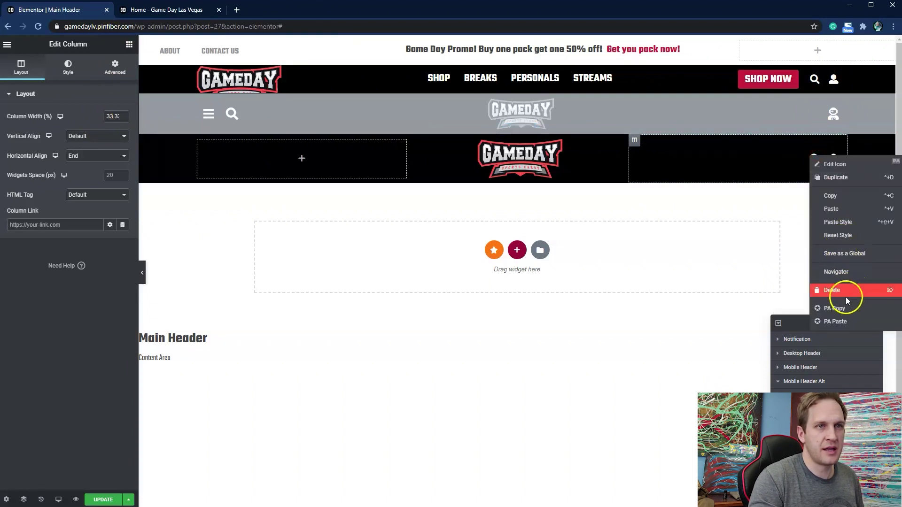
left_click(846, 296)
right_click(833, 157)
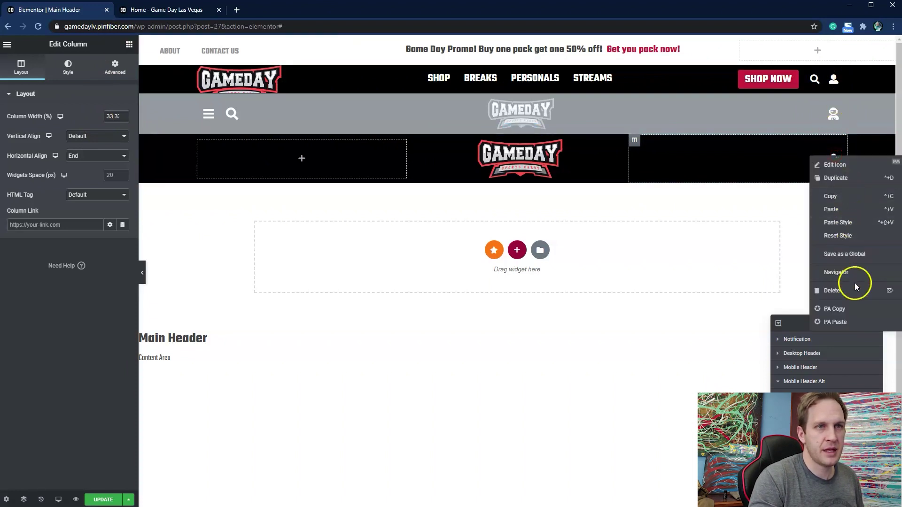
left_click(856, 292)
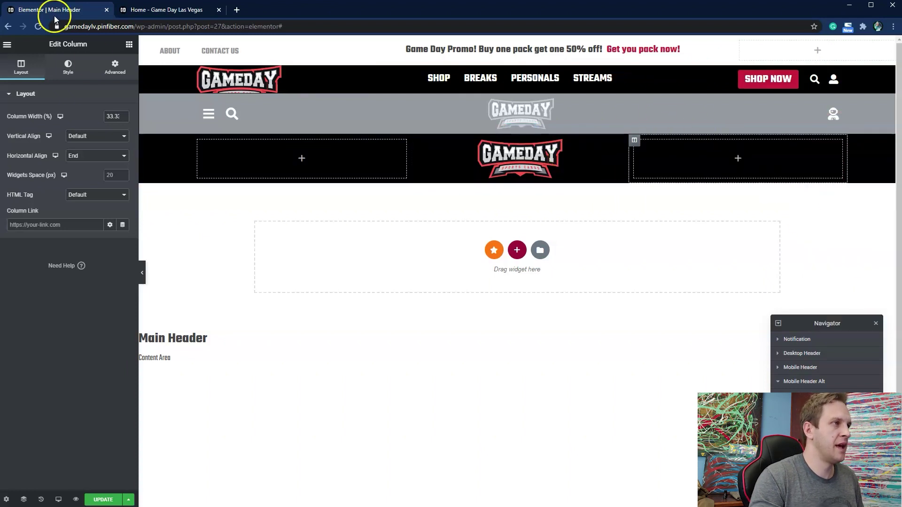
Step: Display the widget library and delete the empty column before the logo in the Mobile Header Alt section
left_click(130, 45)
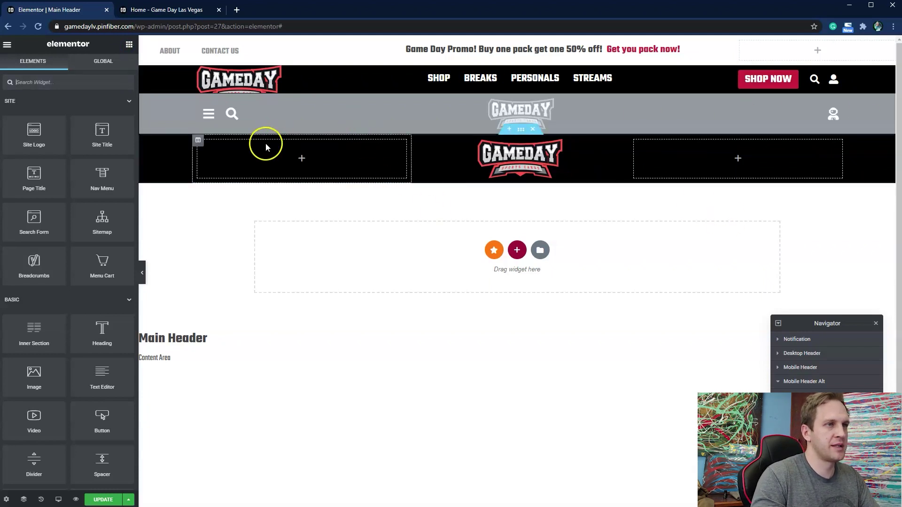
right_click(198, 143)
left_click(240, 278)
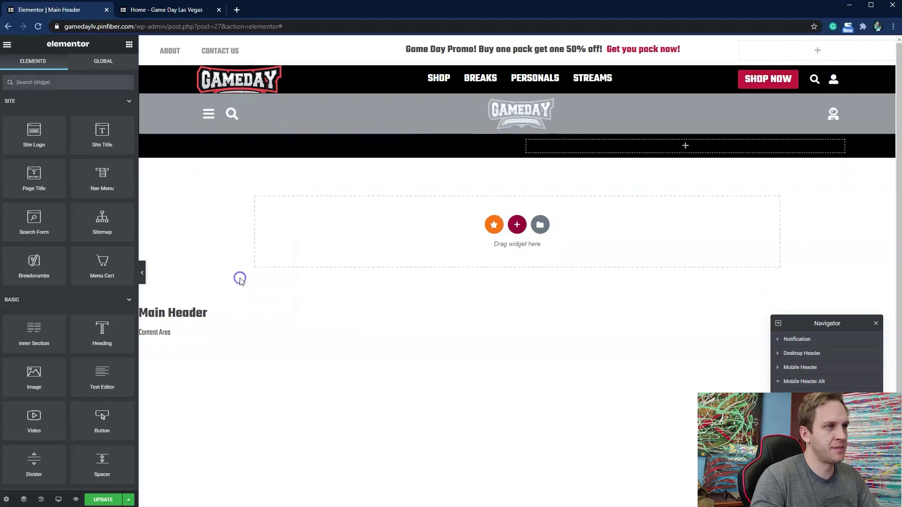
key("ctrl+z")
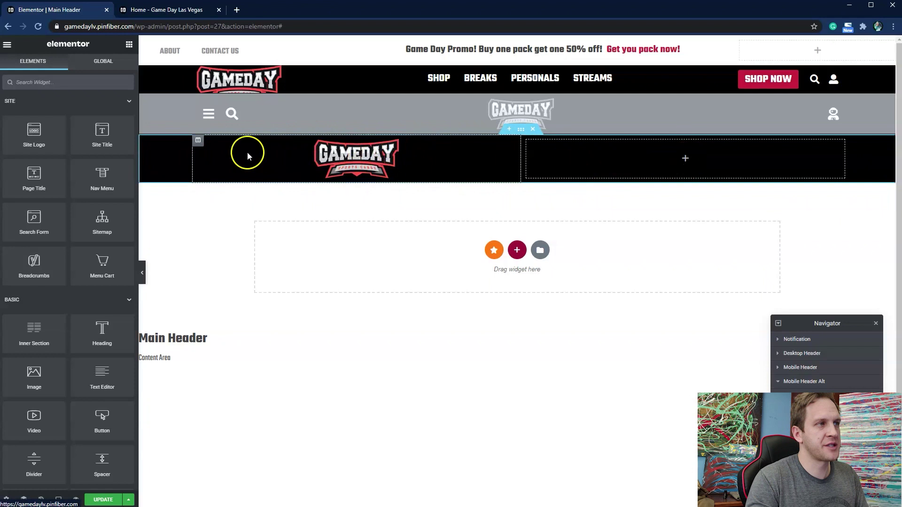
Step: Set the horizontal alignment of the logo column in the Mobile Header Alt section to Start
left_click(198, 140)
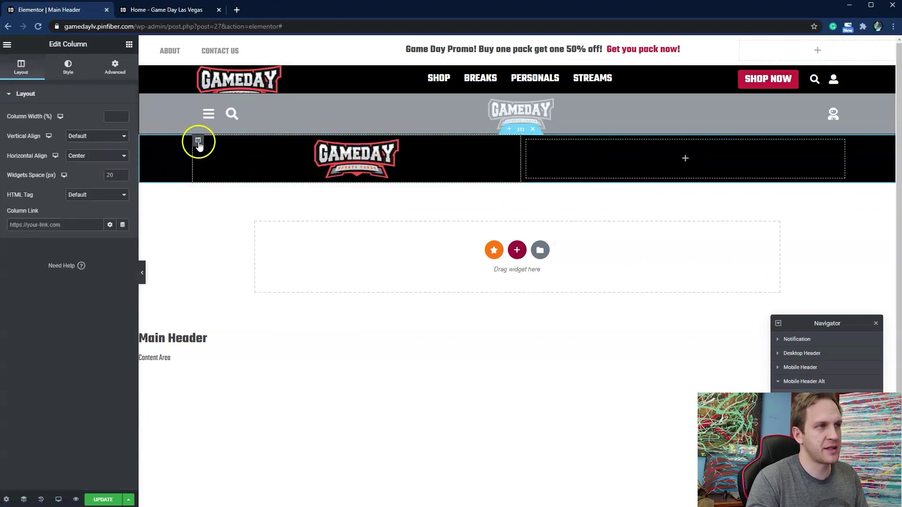
left_click(118, 156)
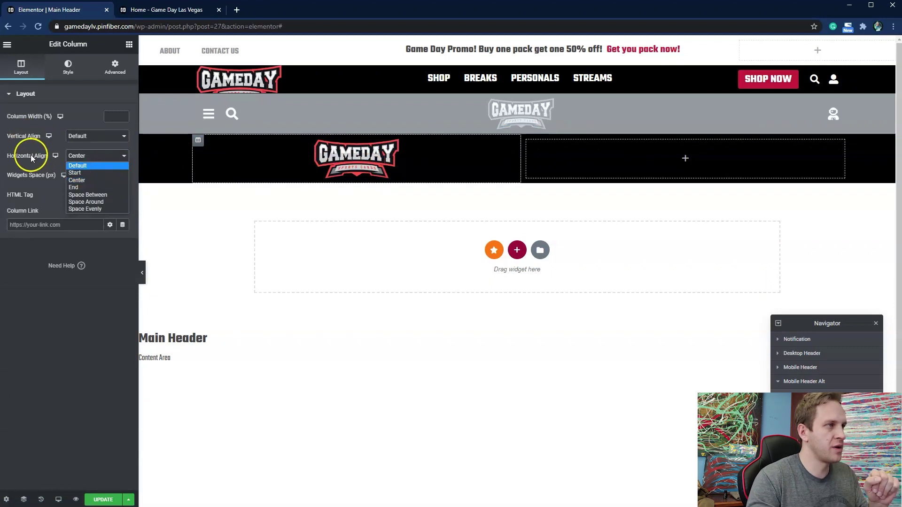
left_click(75, 173)
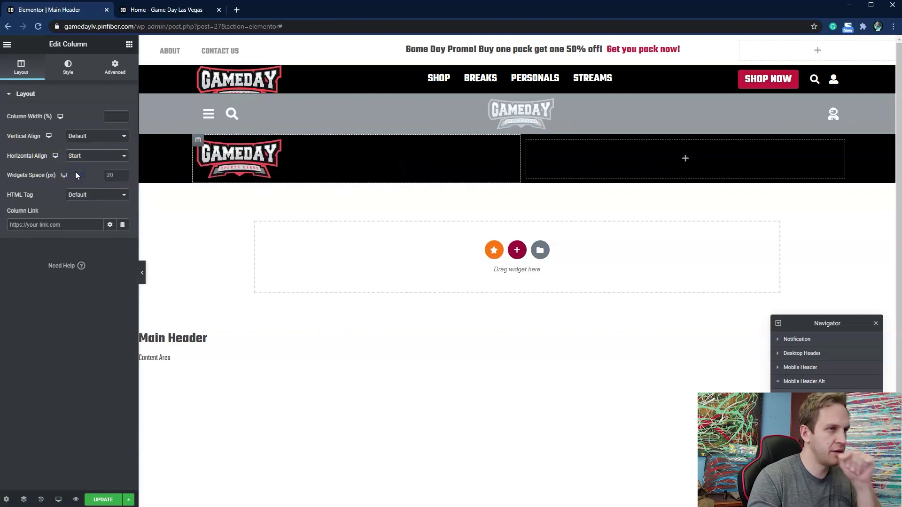
Step: Add an Icon widget to the empty column beside the logo in the Mobile Header Alt section and align it right
left_click(686, 159)
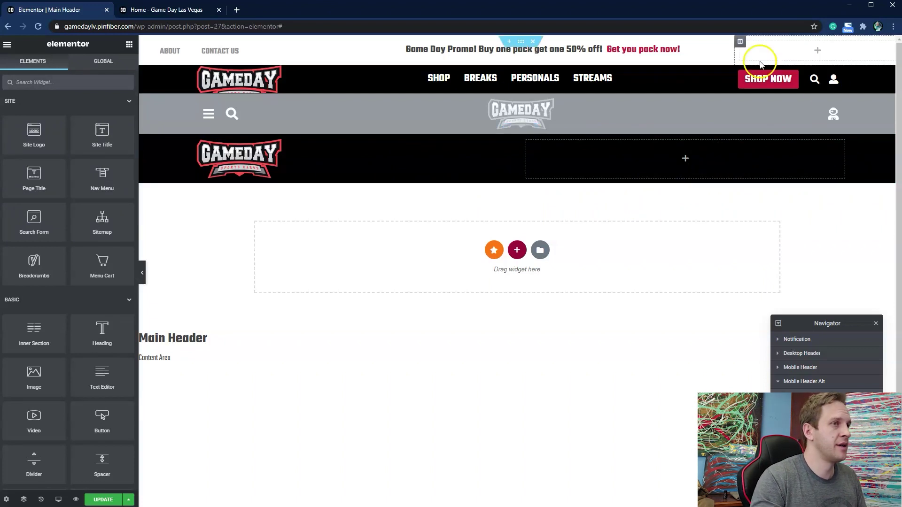
left_click(685, 158)
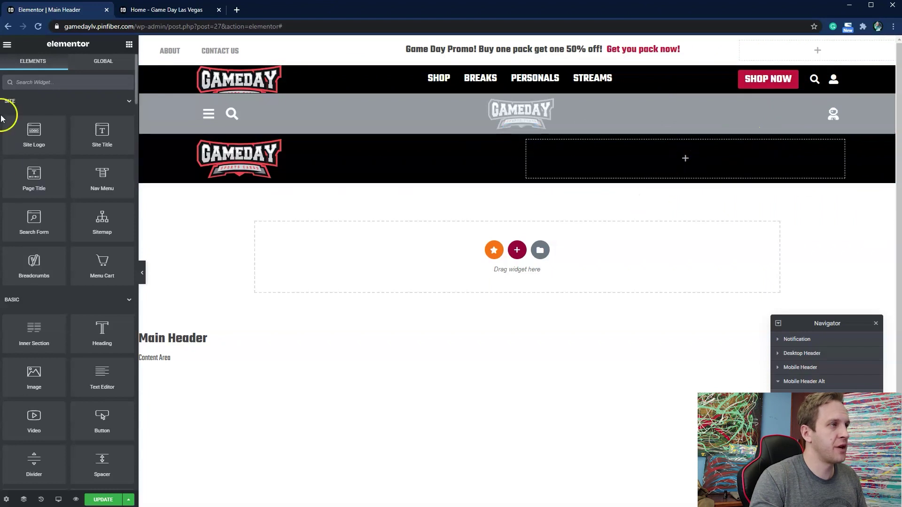
left_click(31, 83)
type("icon")
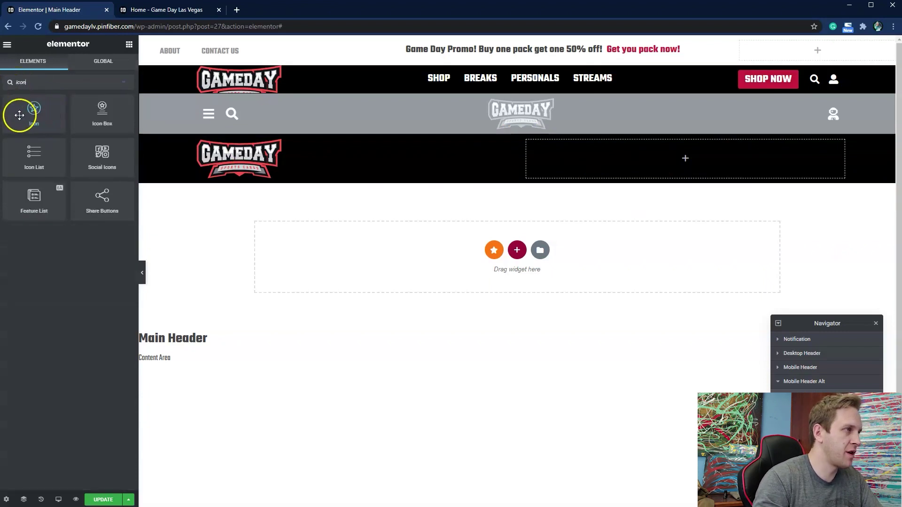
left_click_drag(35, 111, 731, 151)
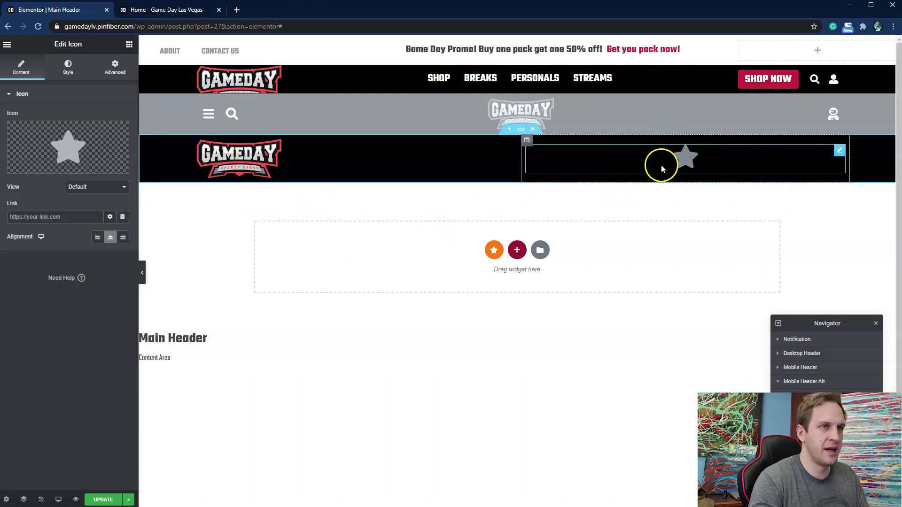
left_click(123, 236)
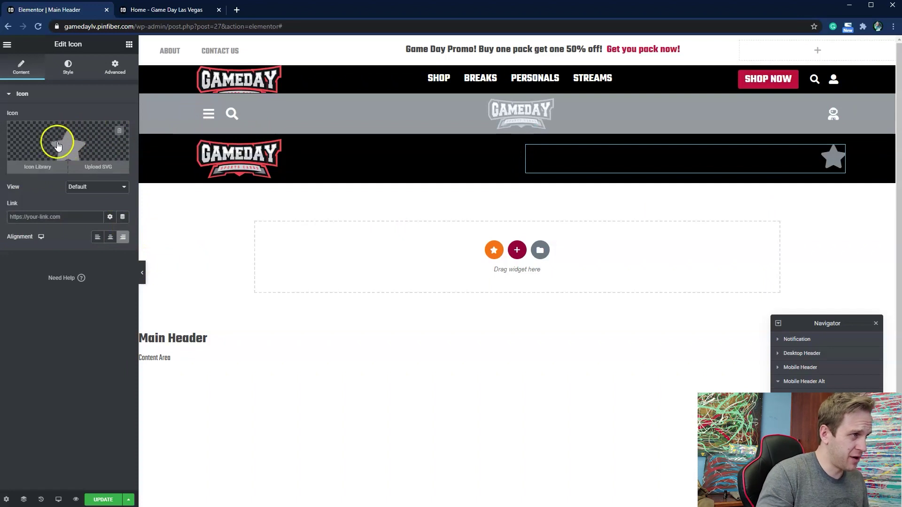
Step: Replace the new widget's star with the Bars icon, filtering the icon library by "bar"
left_click(79, 135)
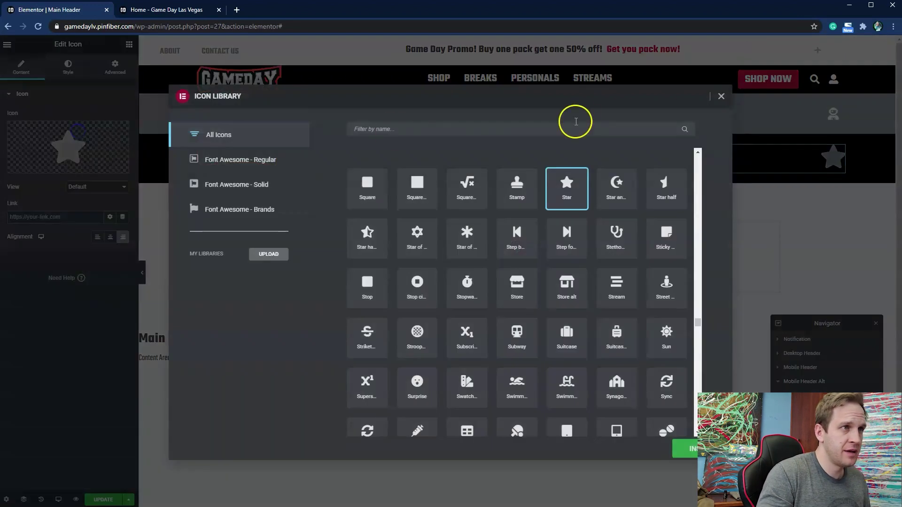
left_click(452, 129)
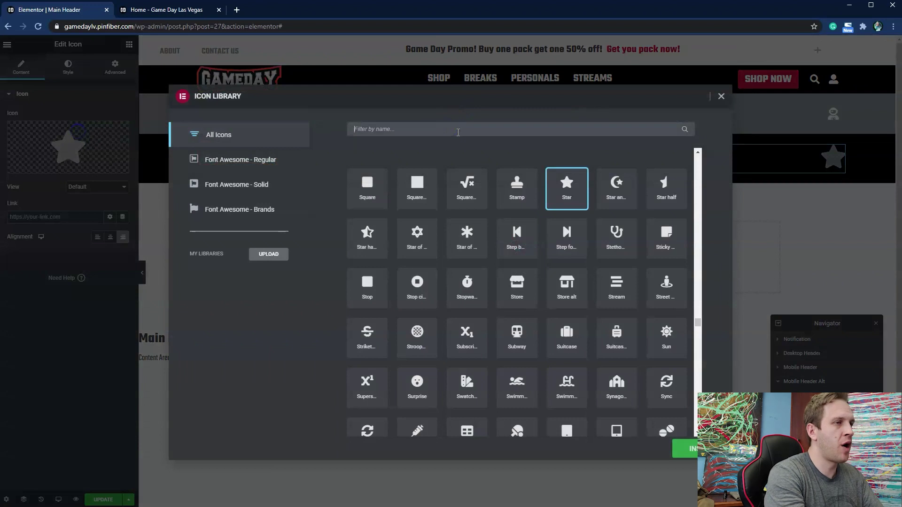
type("bar")
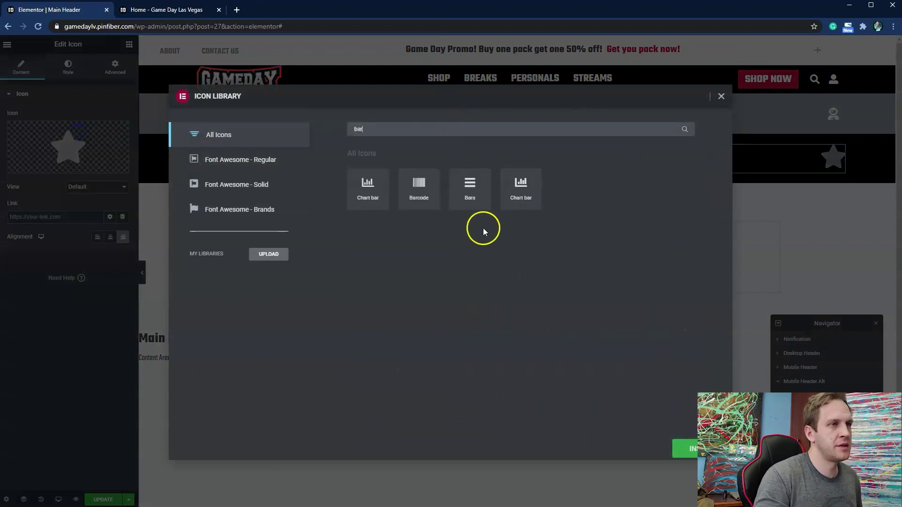
left_click(470, 190)
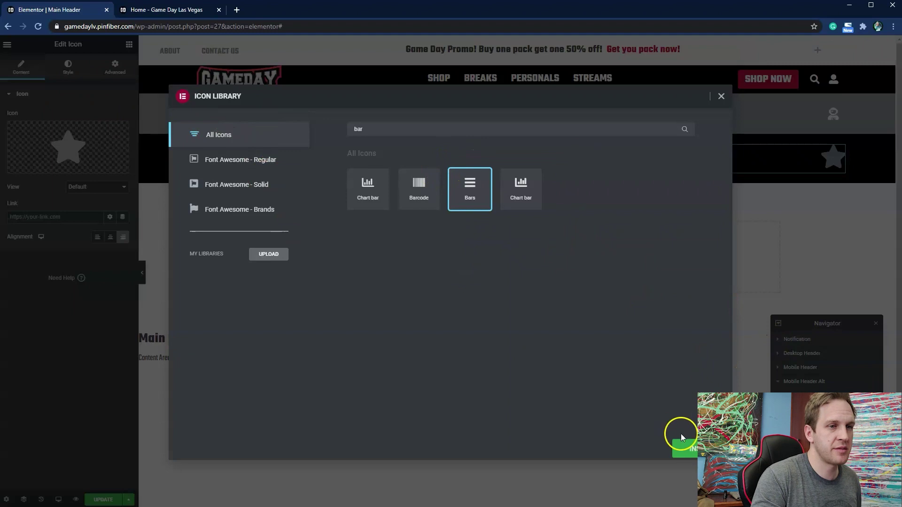
left_click(691, 449)
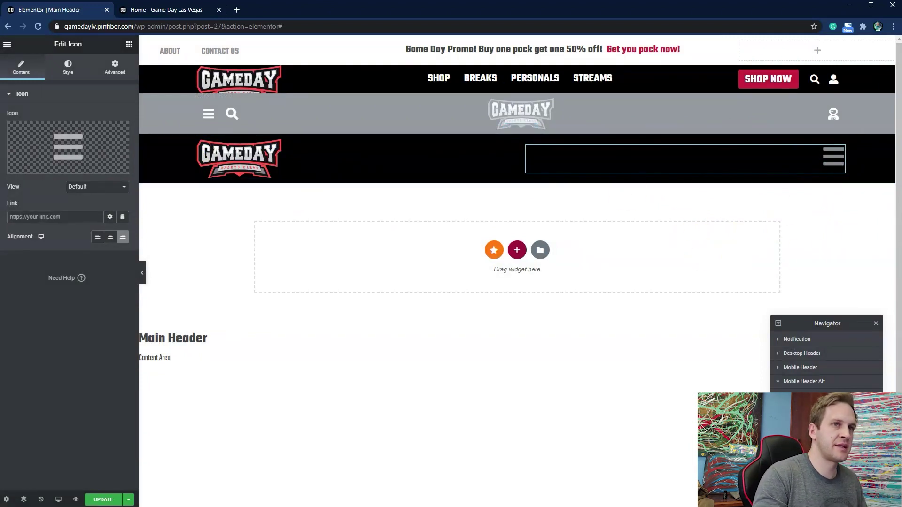
Step: Style the Bars icon with the primary color #FFFFFF and a size of 28
left_click(841, 160)
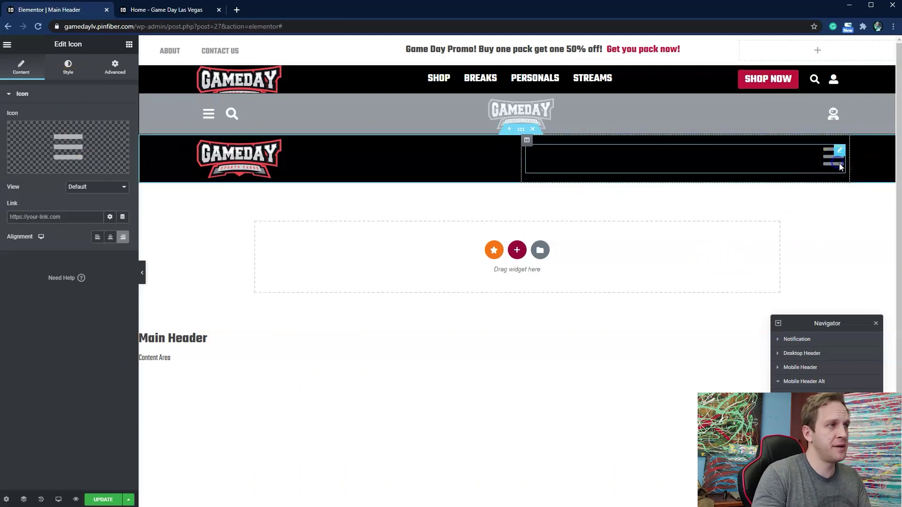
left_click(70, 68)
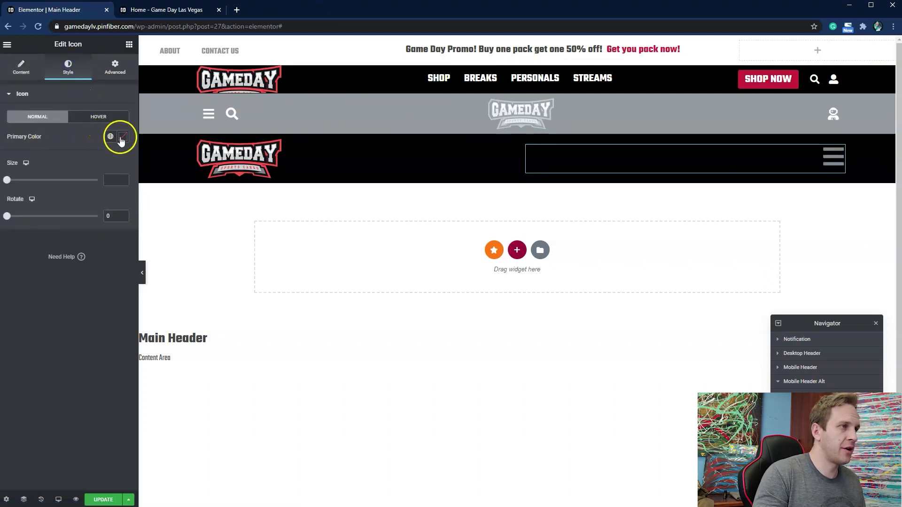
left_click(121, 139)
left_click_drag(72, 195, 82, 201)
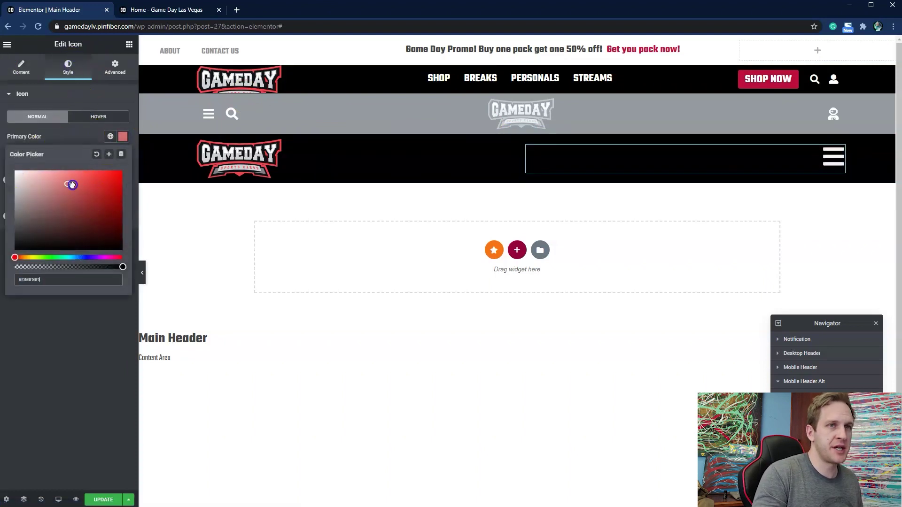
left_click_drag(144, 215, 15, 178)
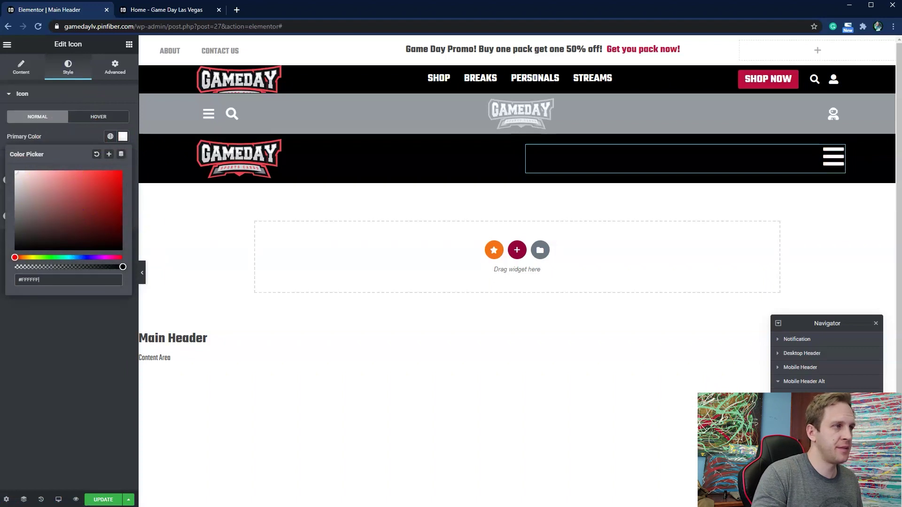
left_click(60, 132)
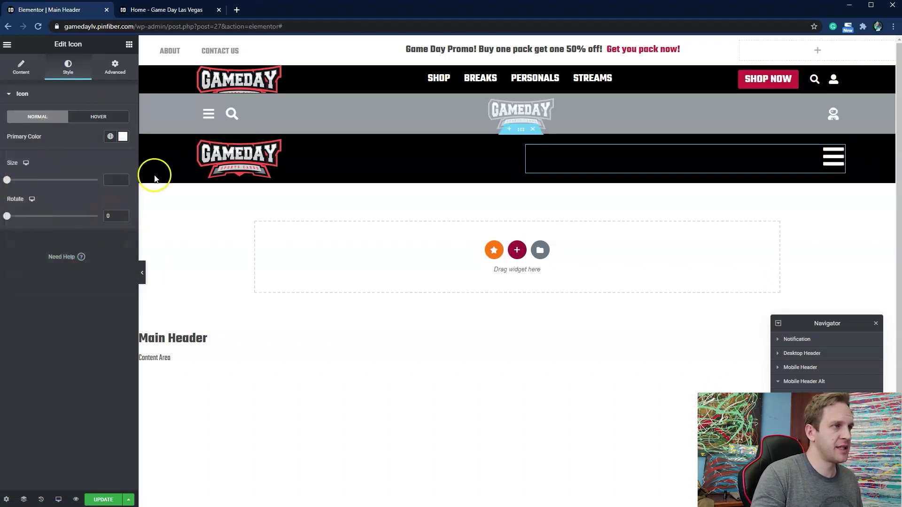
left_click(111, 182)
type("28")
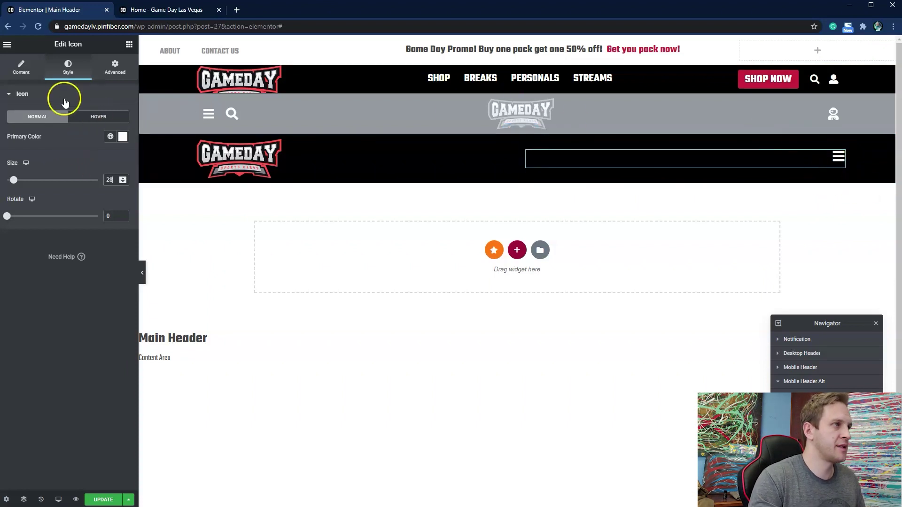
Step: Unlink the Bars icon's margins and set the bottom margin to -10, with the other sides at 0
left_click(115, 68)
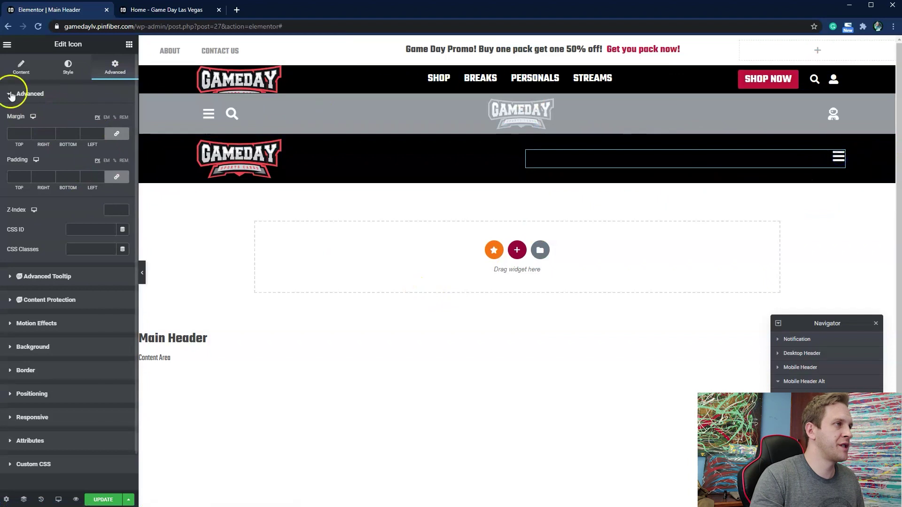
left_click(111, 136)
left_click(47, 137)
left_click(76, 136)
left_click(76, 136)
left_click(76, 136)
left_click(75, 137)
left_click(75, 136)
left_click(75, 137)
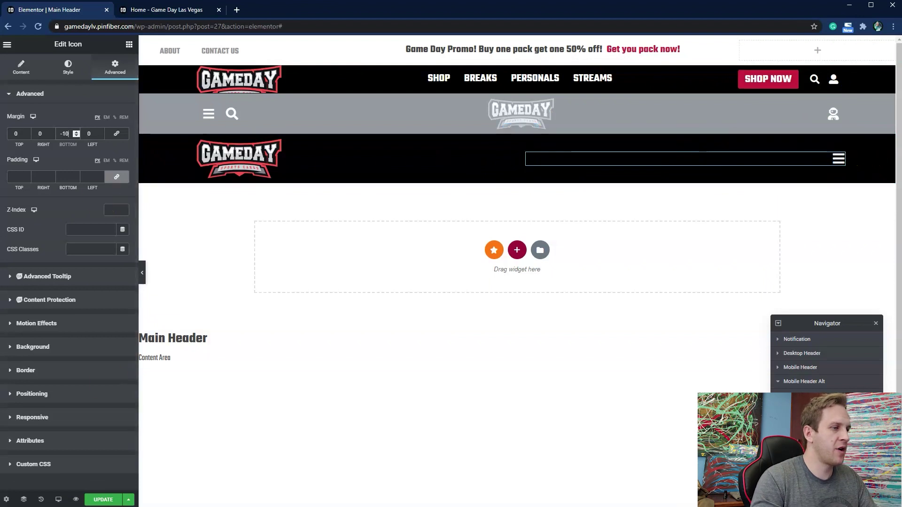
Step: Update the header template and reload the home page in the phone-width browser window to check the mobile header
left_click(106, 501)
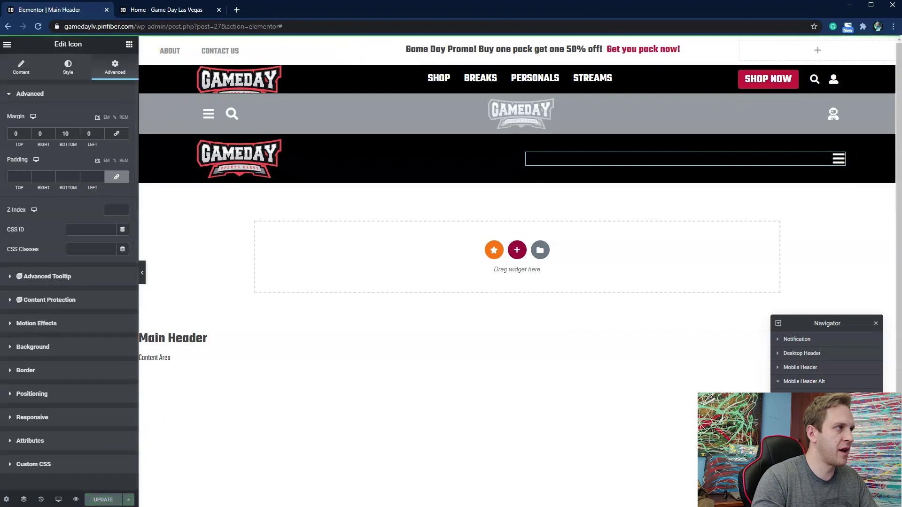
left_click_drag(0, 14, 490, 14)
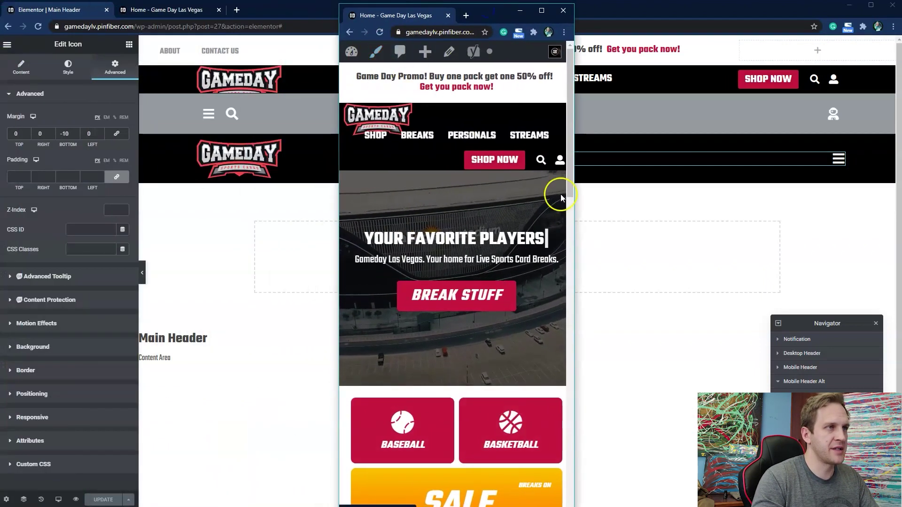
left_click(379, 33)
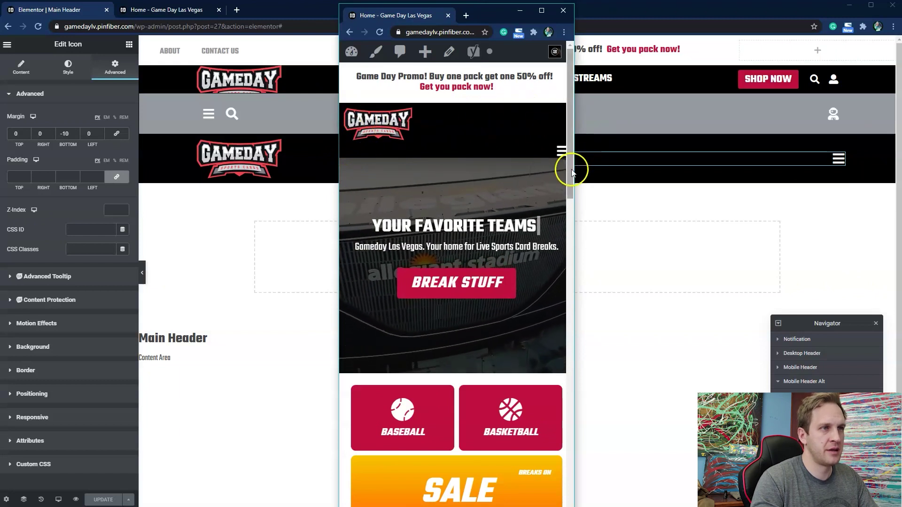
mouse_move(575, 165)
left_mouse_down()
mouse_move(686, 149)
mouse_move(575, 155)
left_mouse_up()
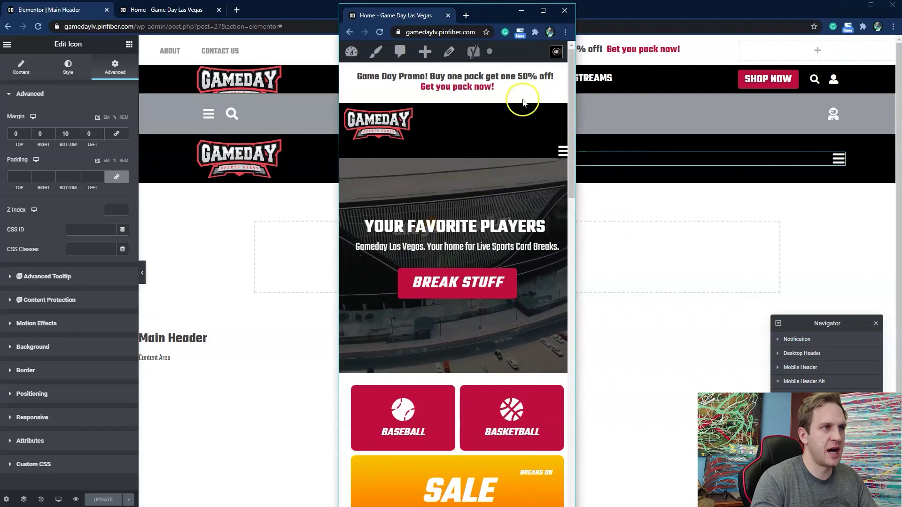
left_click_drag(507, 23, 0, 68)
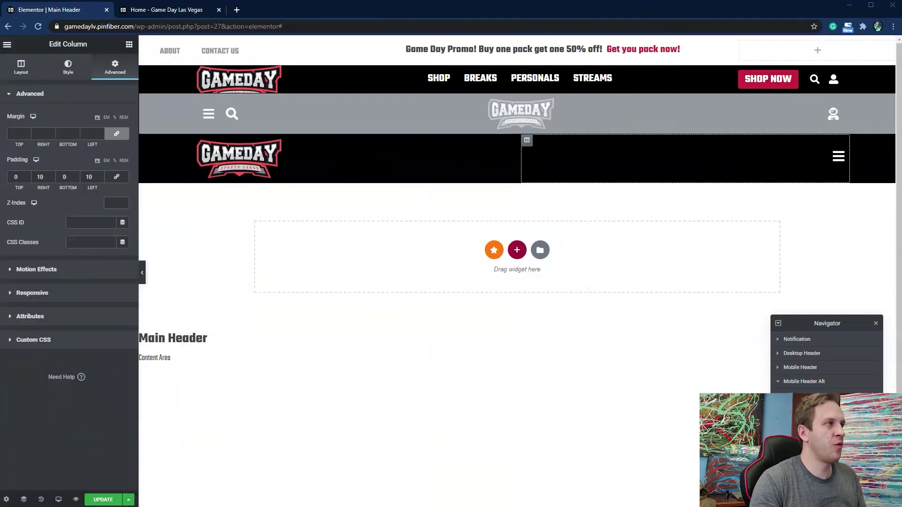
Step: Select the Bars icon, then reload the phone-width home page again and examine the logo and menu icon layout
left_click(798, 424)
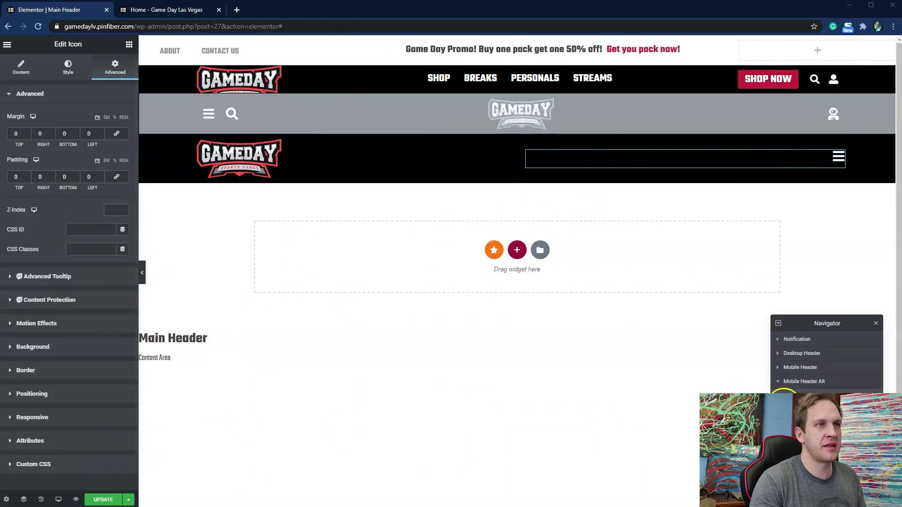
left_click_drag(62, 33, 617, 19)
left_click(505, 35)
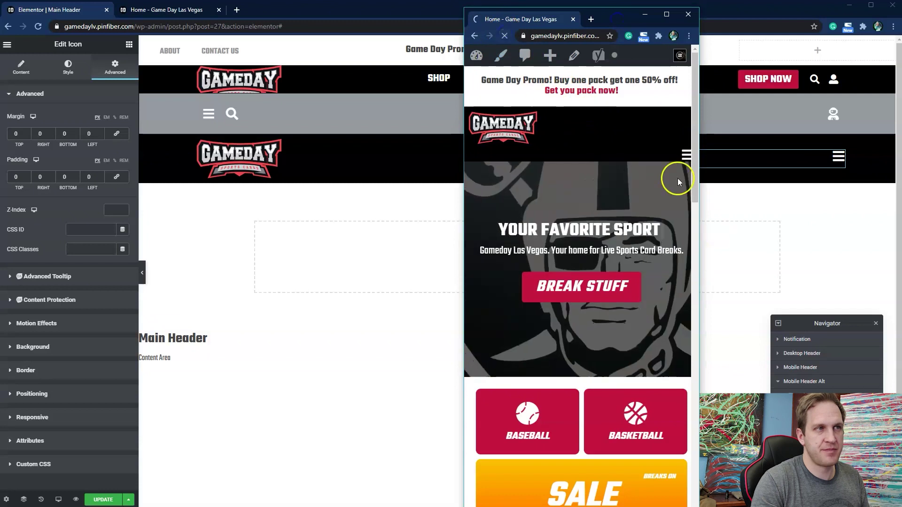
left_click_drag(632, 22, 528, 51)
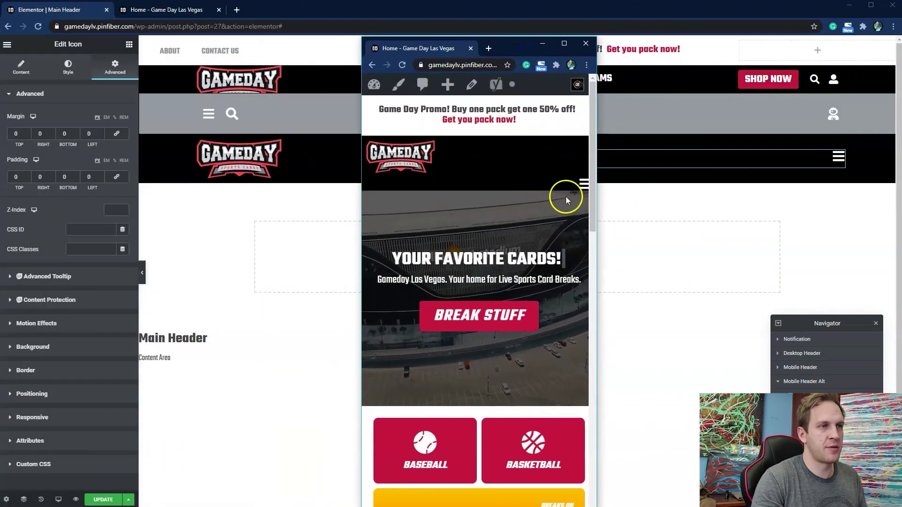
left_click_drag(525, 47, 0, 45)
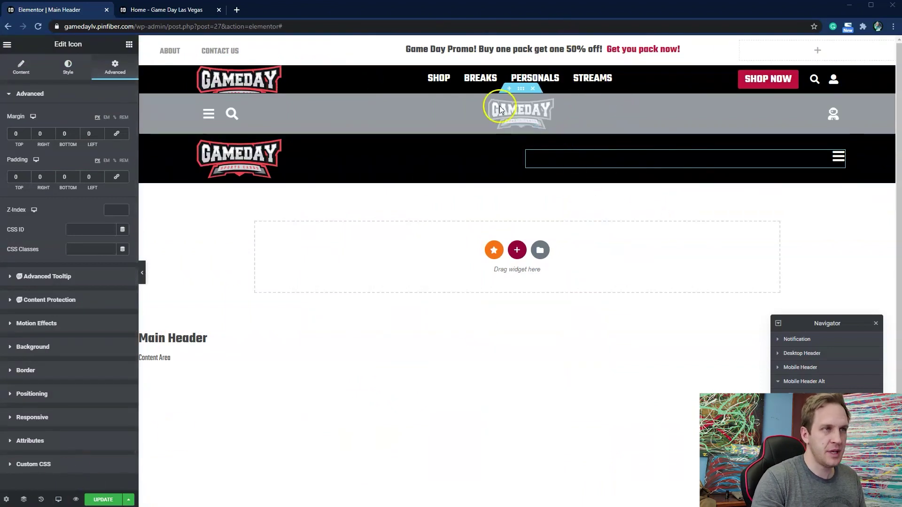
Step: Switch the editor to the mobile preview and set the Mobile Header Alt logo column's width to 50%
left_click(60, 501)
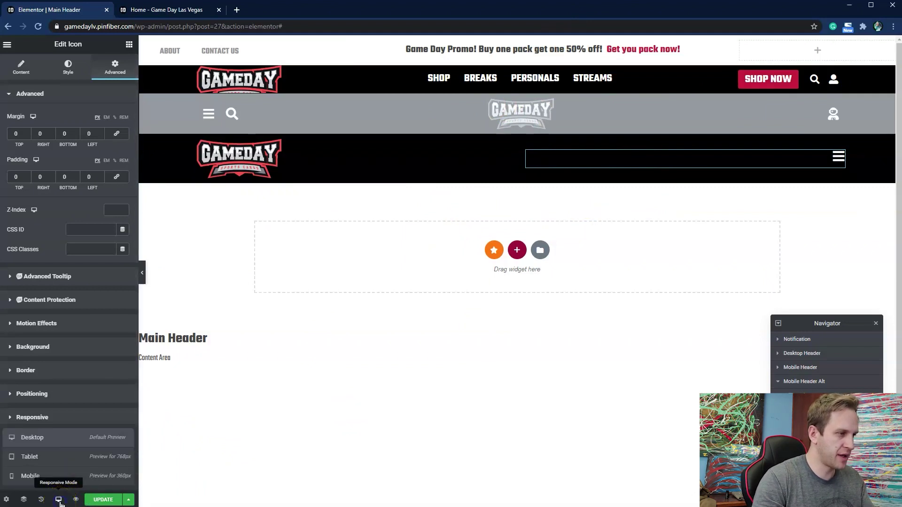
left_click(57, 477)
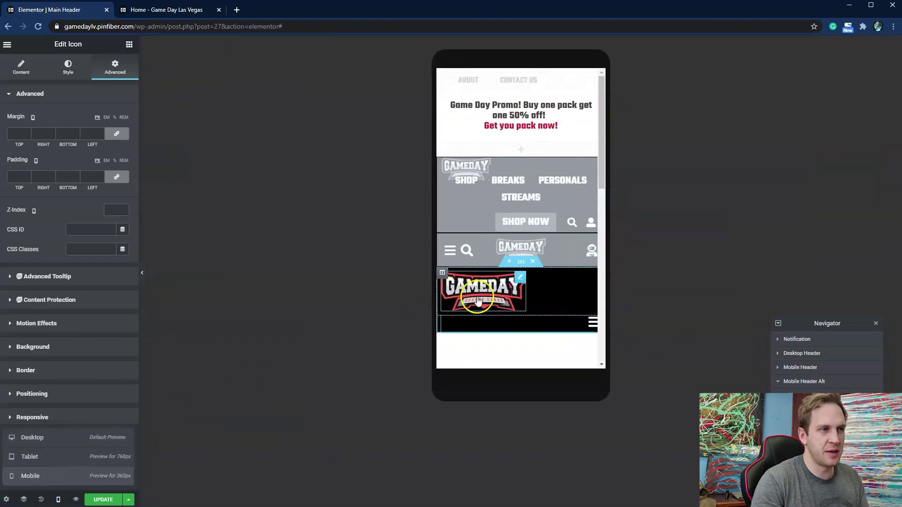
left_click(442, 273)
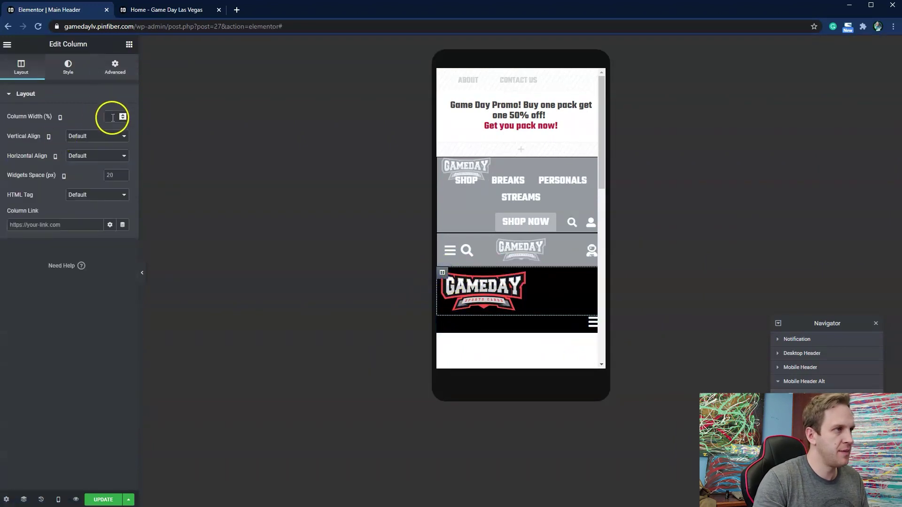
type("50")
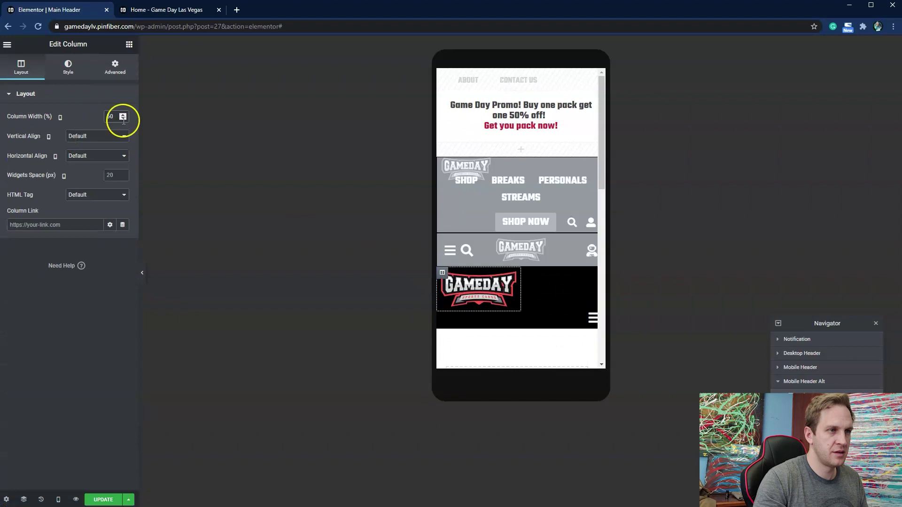
Step: Set the Mobile Header Alt menu icon column's width to 50% for the mobile view
left_click(442, 318)
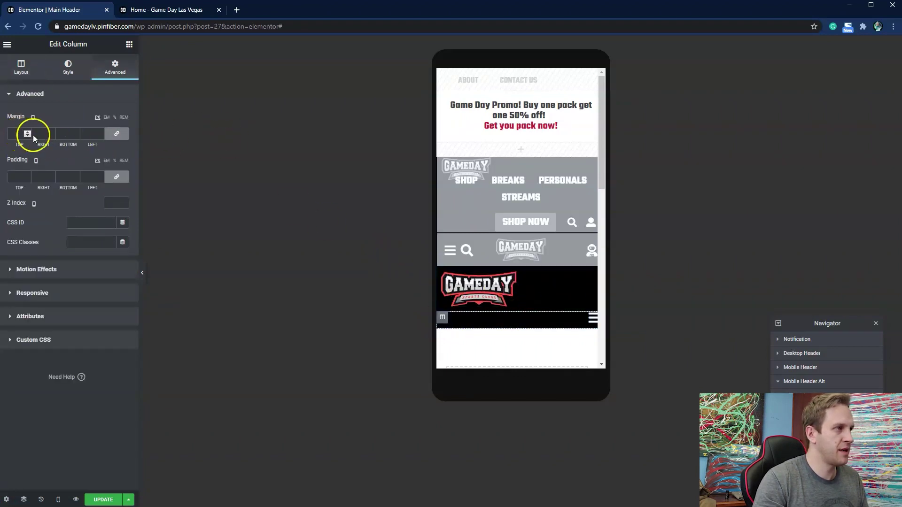
left_click(18, 69)
left_click(114, 117)
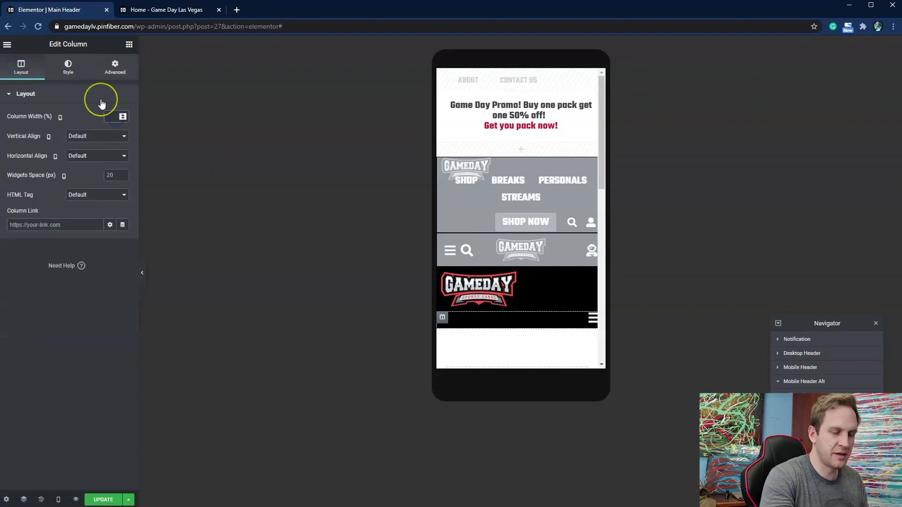
type("50")
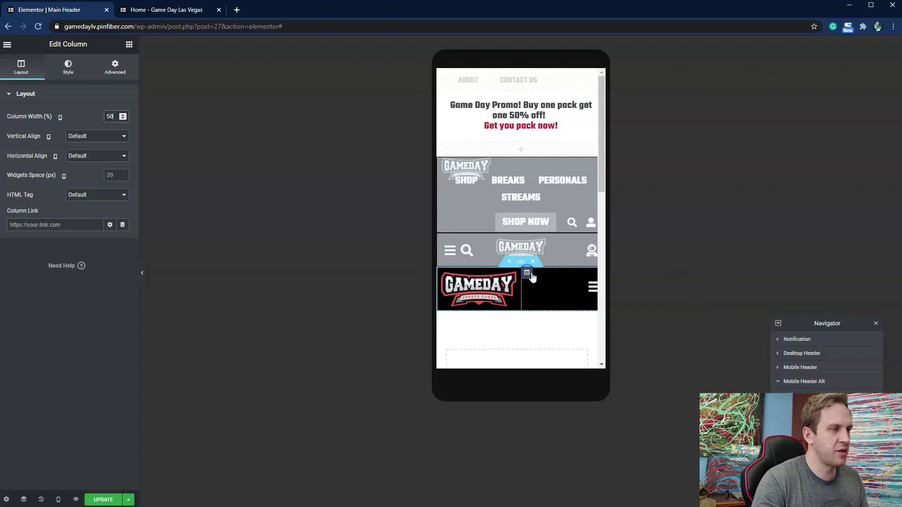
Step: Unlink the menu icon column's mobile padding and set right and left to 30, with top and bottom at 0
left_click(115, 68)
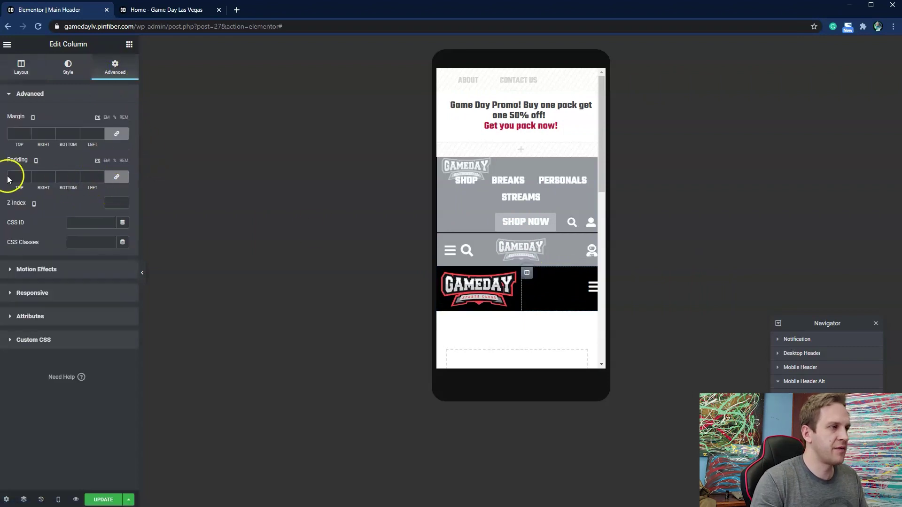
left_click(115, 177)
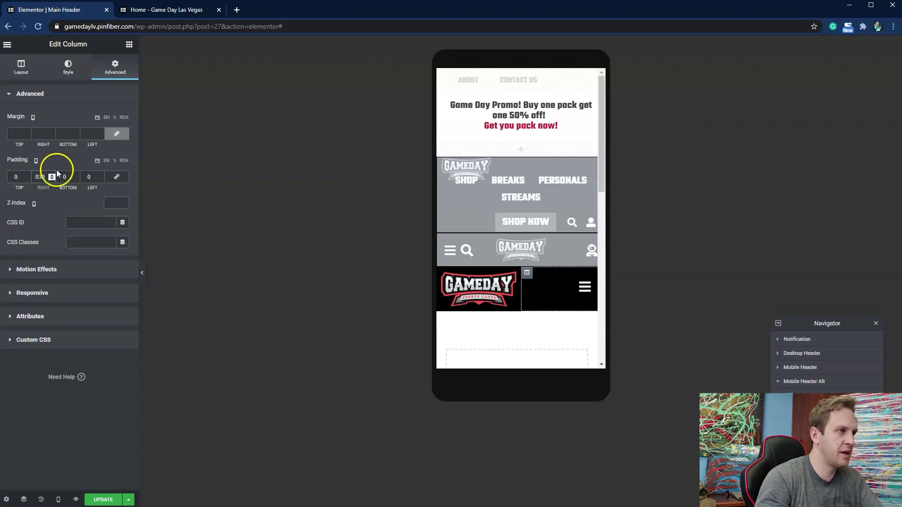
left_click_drag(96, 181, 15, 172)
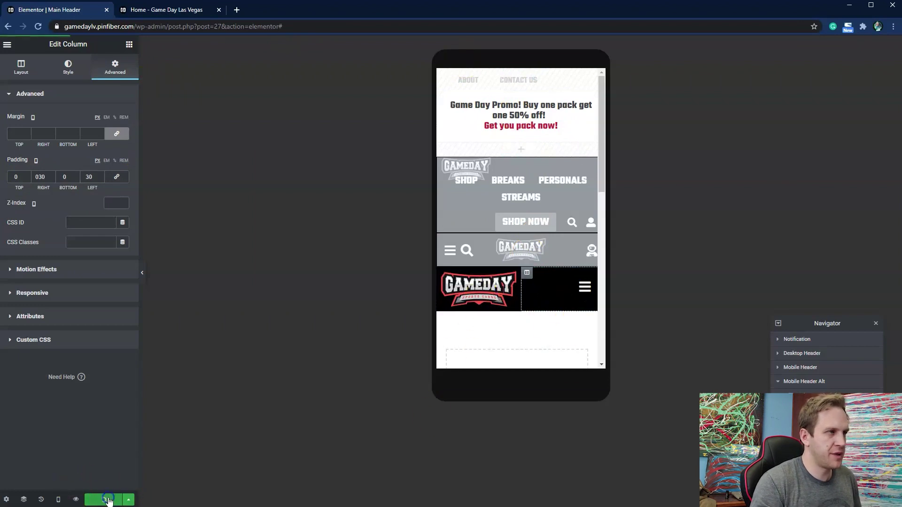
Step: Update the header template and reload the phone-width home page to check the logo and menu icon placement
left_click_drag(0, 52, 515, 1)
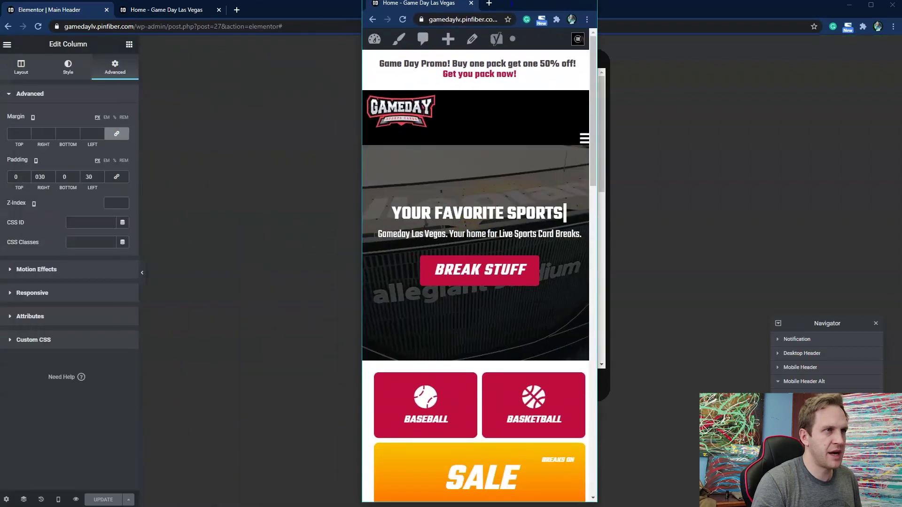
left_click(403, 19)
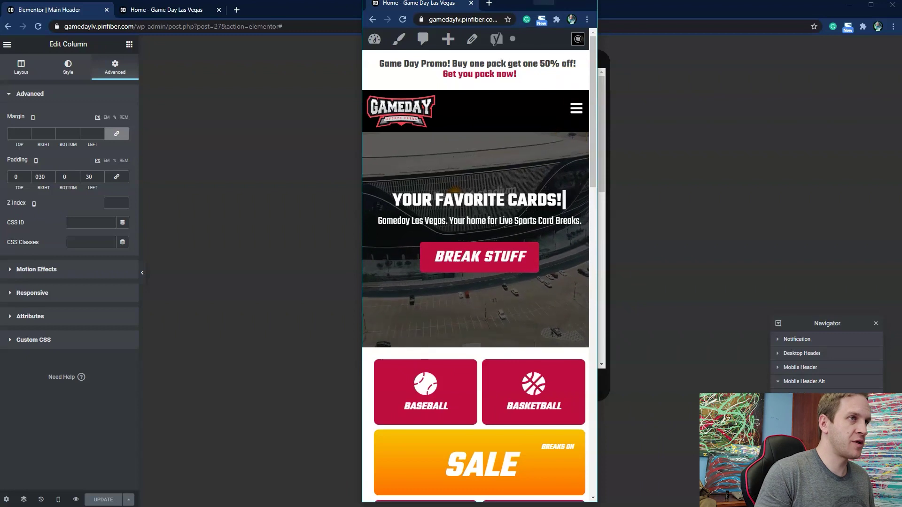
left_click_drag(528, 5, 0, 6)
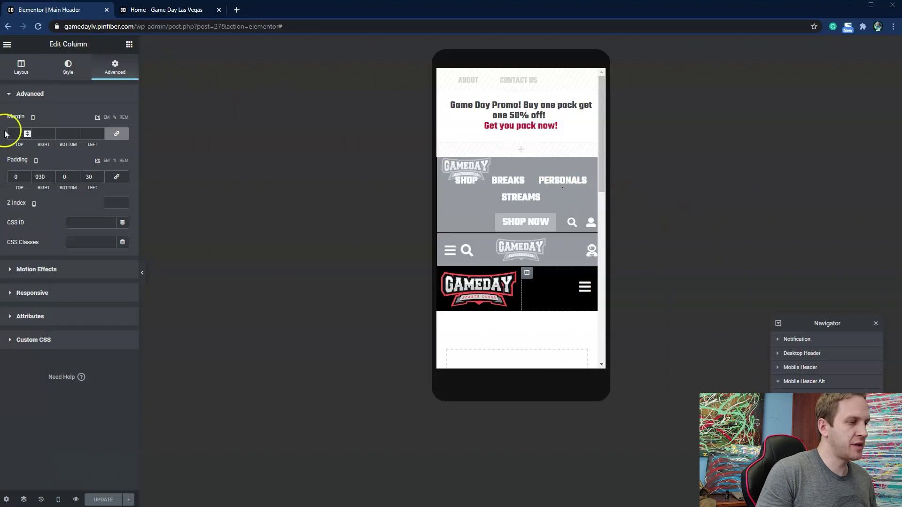
Step: Switch the editor to the desktop preview and set the Mobile Header Alt menu icon's bottom margin to -10
left_click(58, 500)
left_click(44, 434)
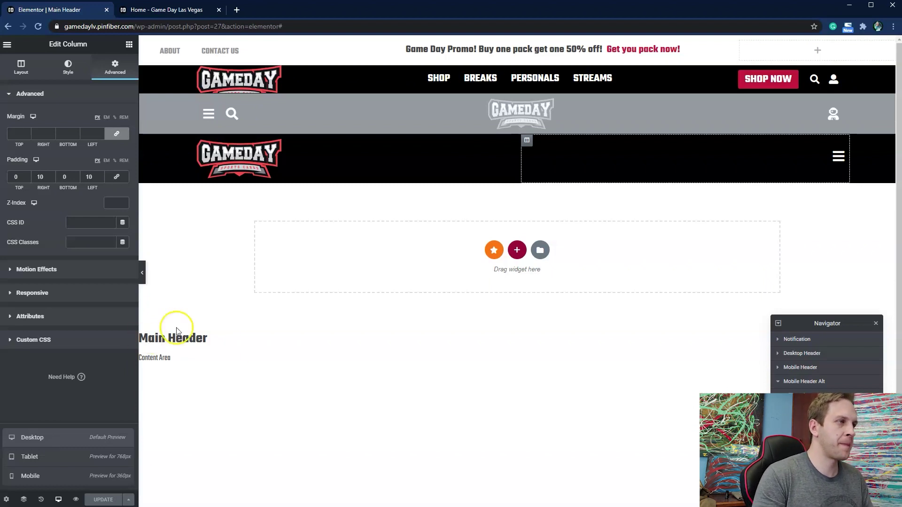
left_click(840, 156)
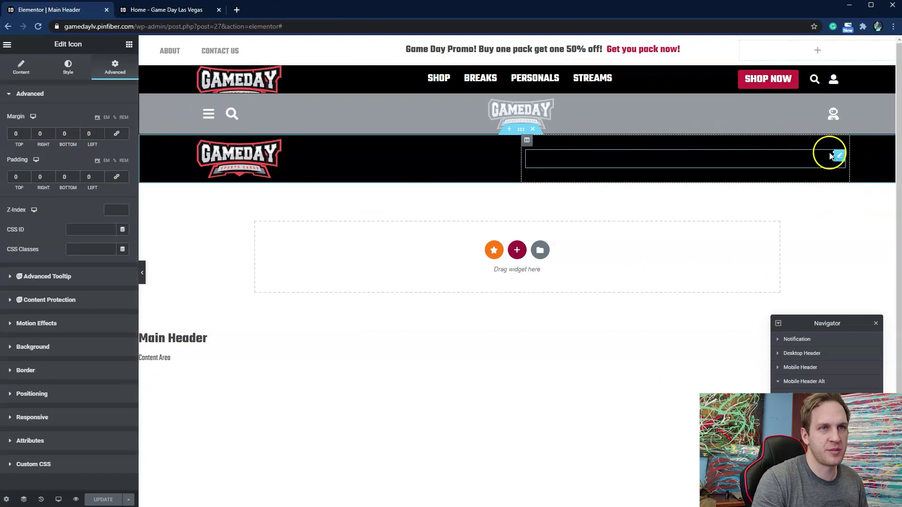
double_click(77, 135)
type("-2")
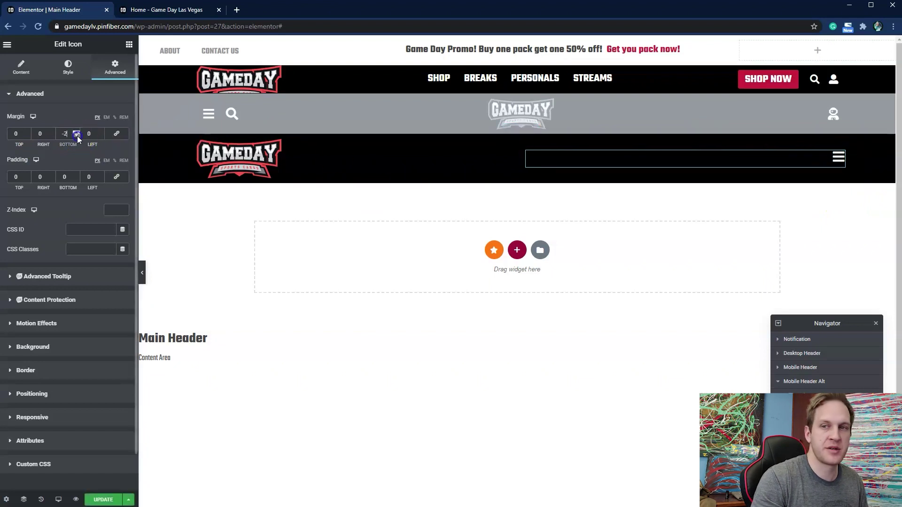
left_click(77, 136)
left_click(76, 136)
left_click(76, 136)
left_click(76, 136)
left_click(75, 136)
left_click(76, 136)
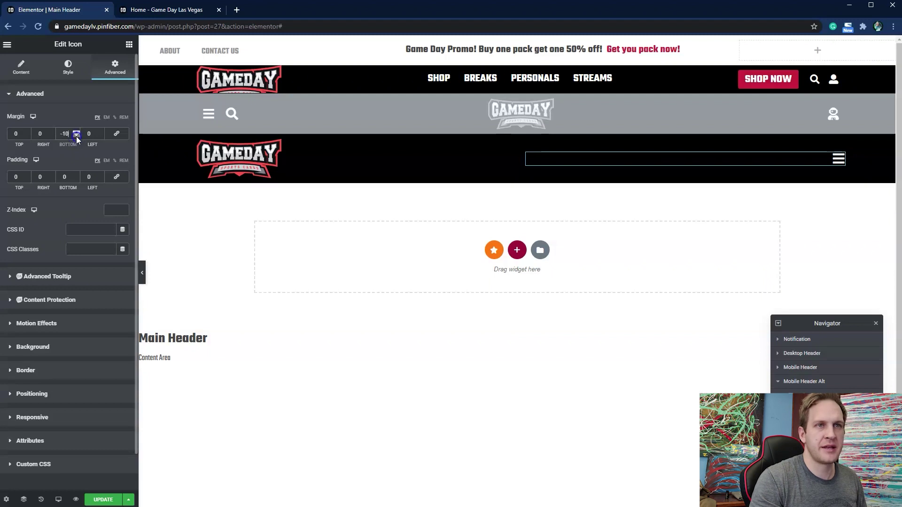
Step: Update the header template, reload the phone-width home page to check the icon's vertical alignment, and minimize that window
left_click(101, 499)
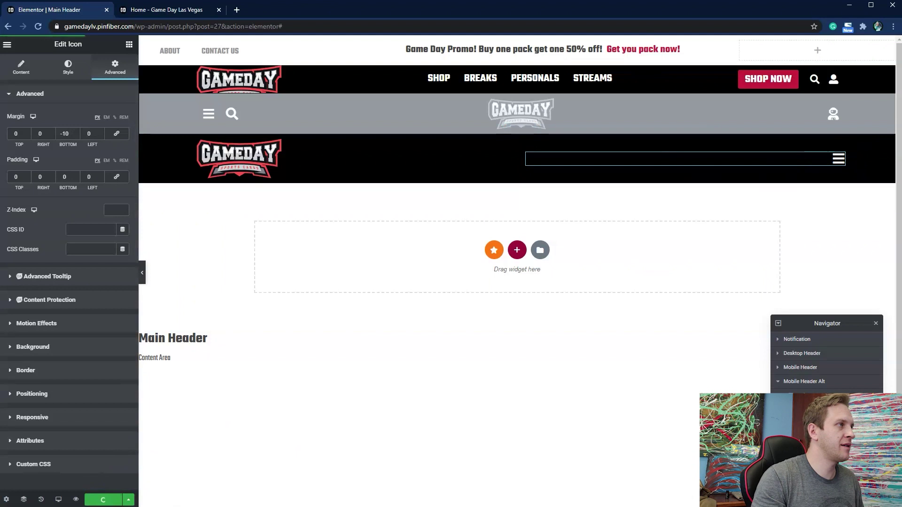
left_click_drag(0, 26, 555, 15)
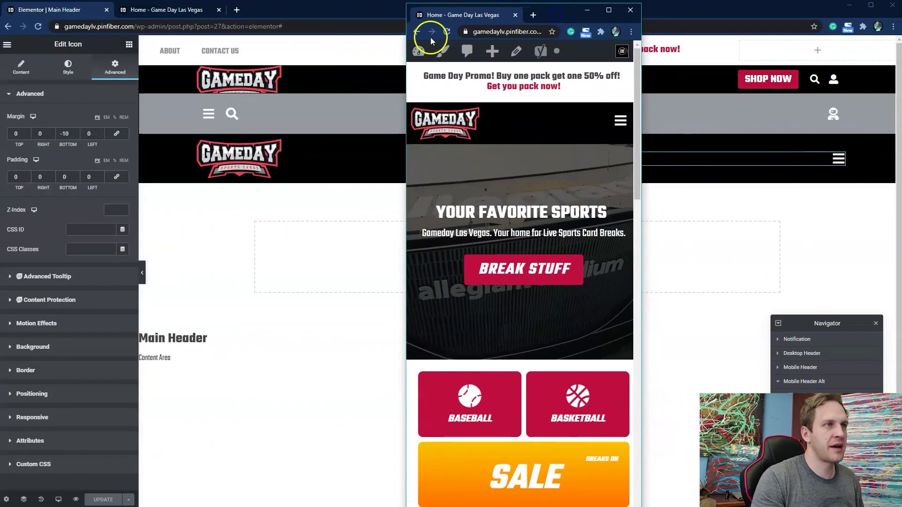
left_click(447, 31)
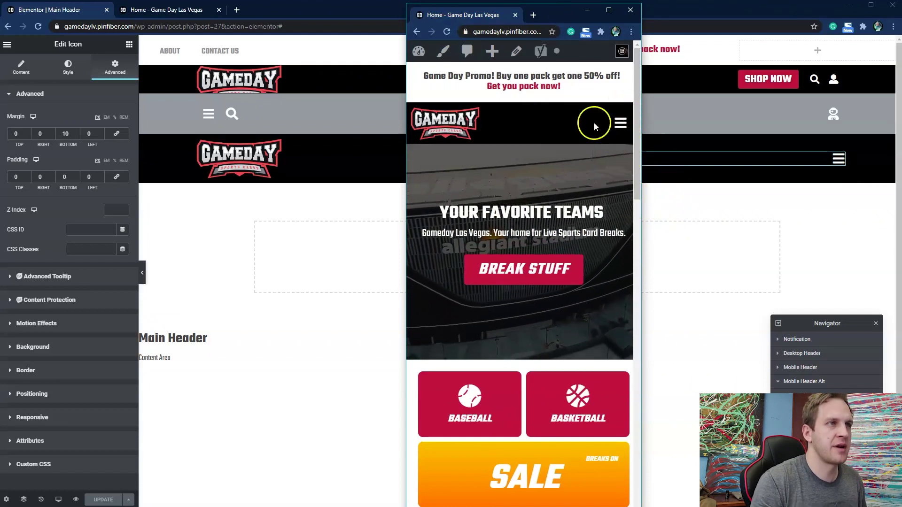
left_click_drag(565, 17, 0, 10)
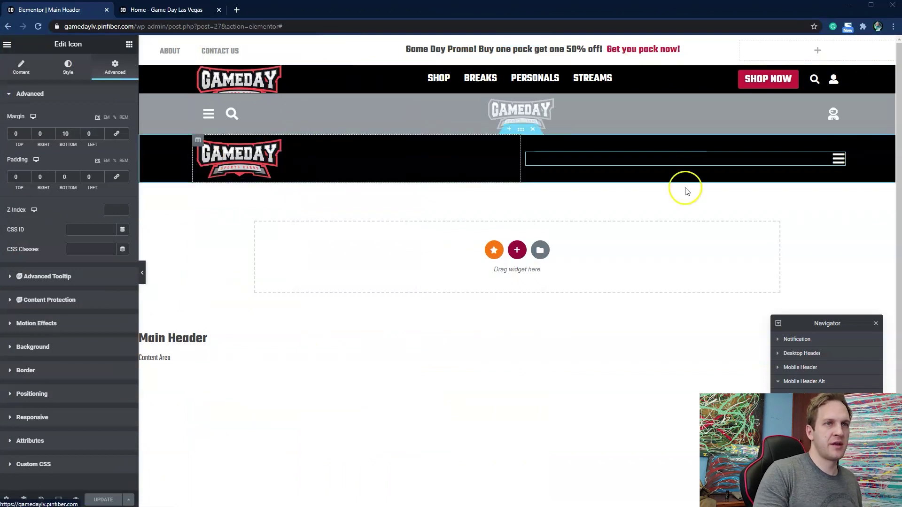
left_click_drag(0, 9, 525, 17)
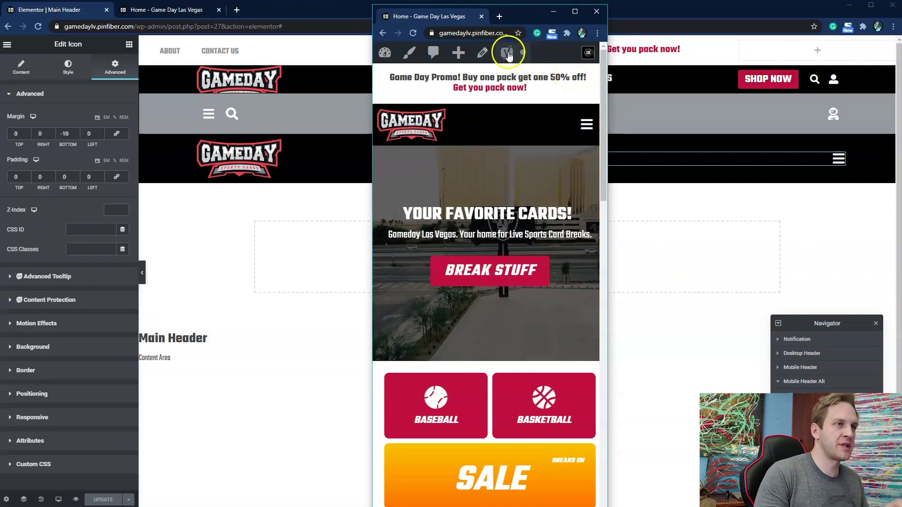
left_click(553, 11)
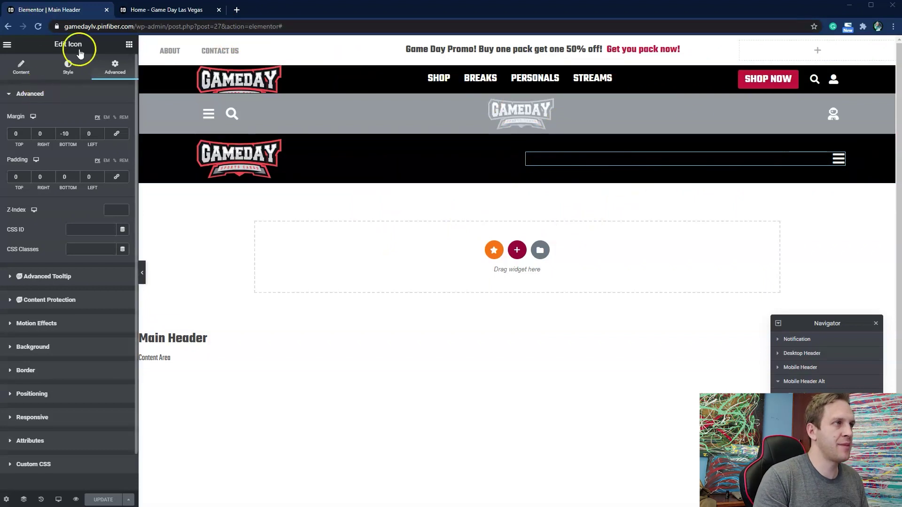
Step: Go from the live home page to the WordPress dashboard and open the list of popup templates
left_click(187, 11)
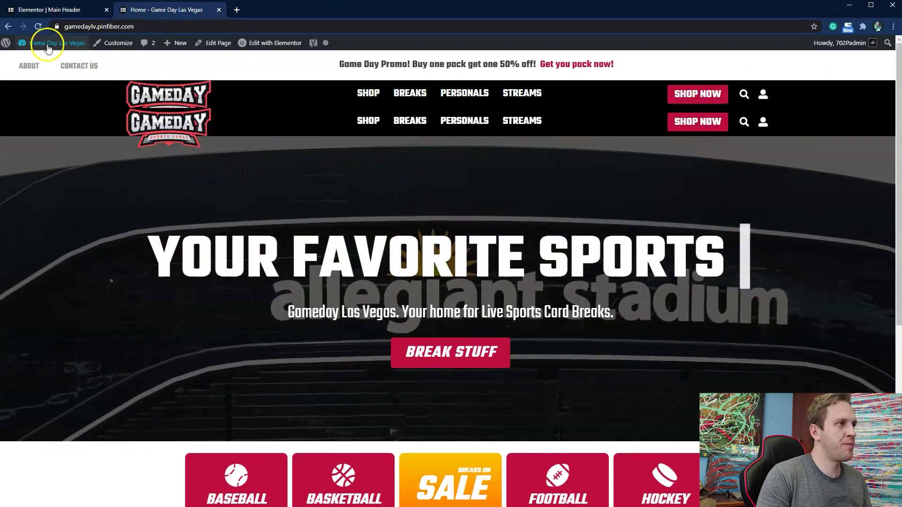
left_click(47, 45)
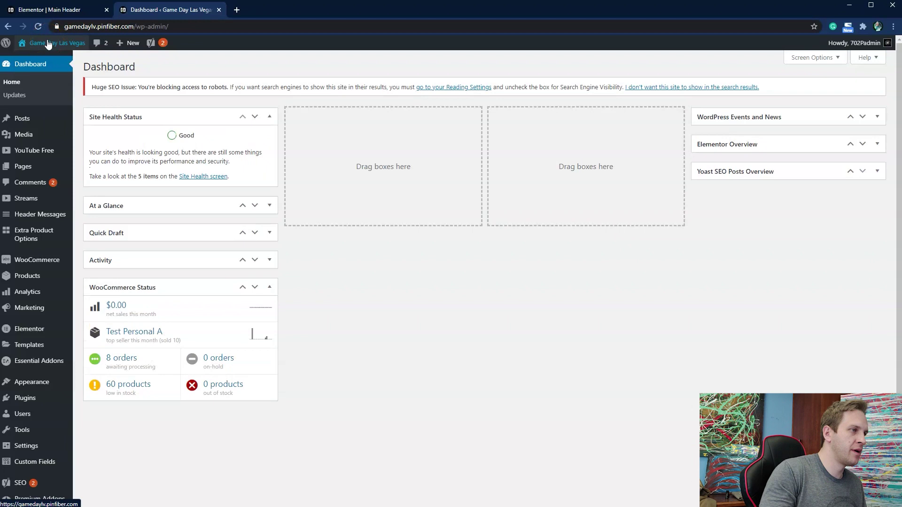
mouse_move(24, 350)
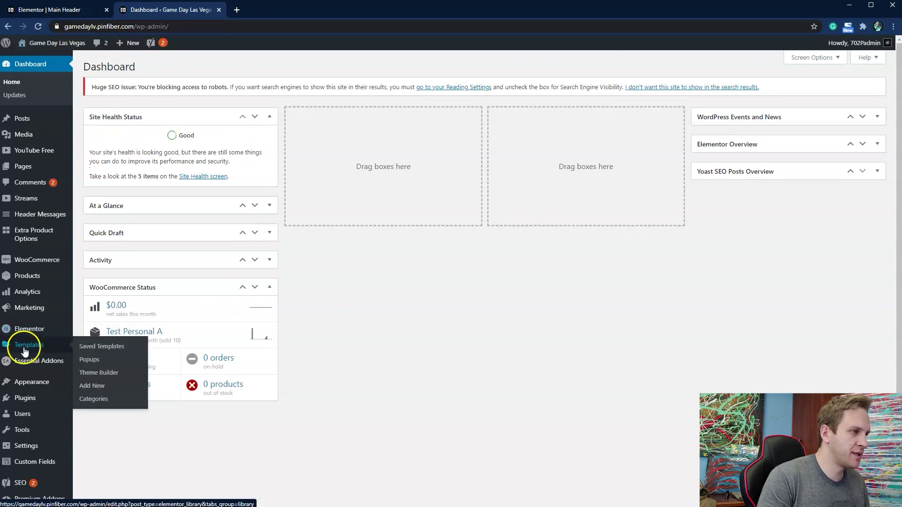
left_click(89, 360)
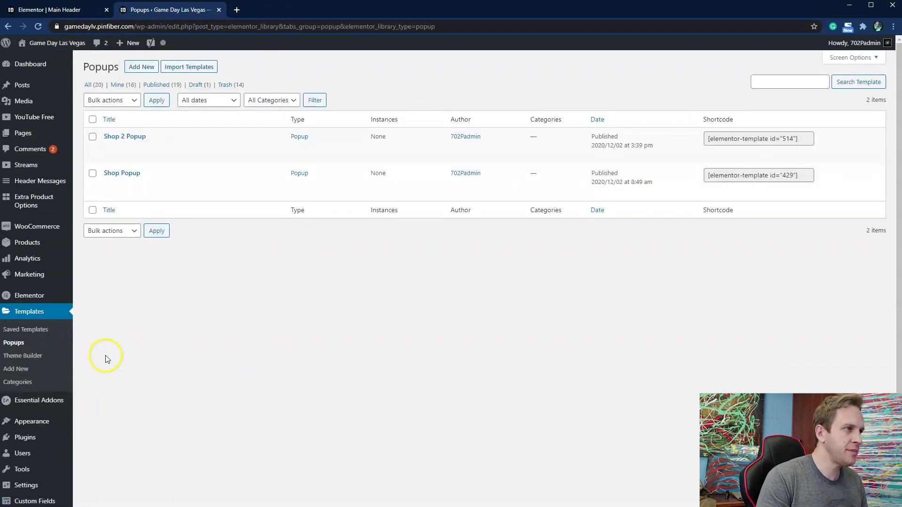
Step: Create a new popup template named "Main Mobile Menu Popup"
left_click(149, 69)
left_click(323, 193)
left_click(510, 318)
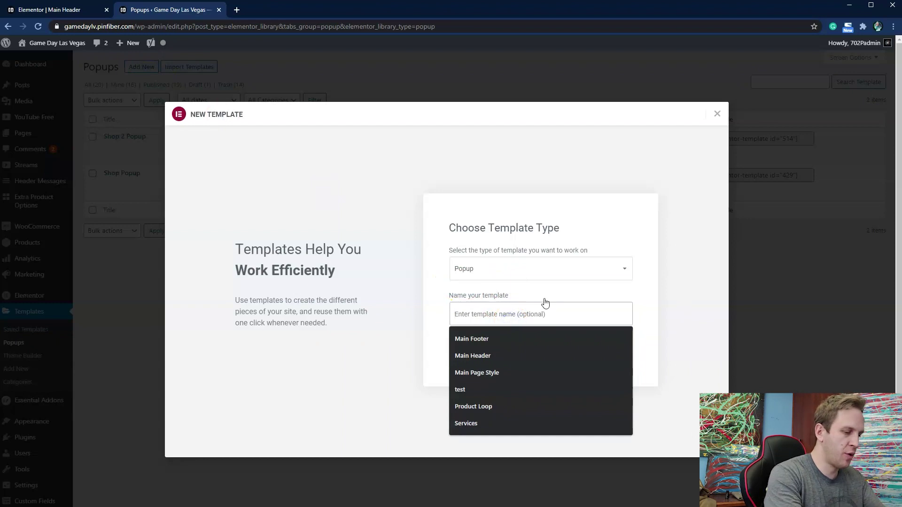
type("Mobil")
key("BackSpace")
key("BackSpace")
key("BackSpace")
key("BackSpace")
key("BackSpace")
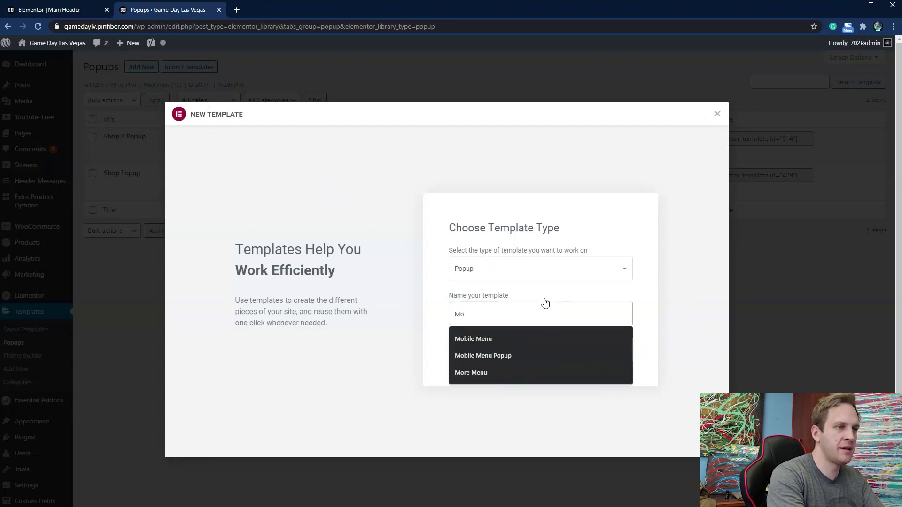
type("Maibn")
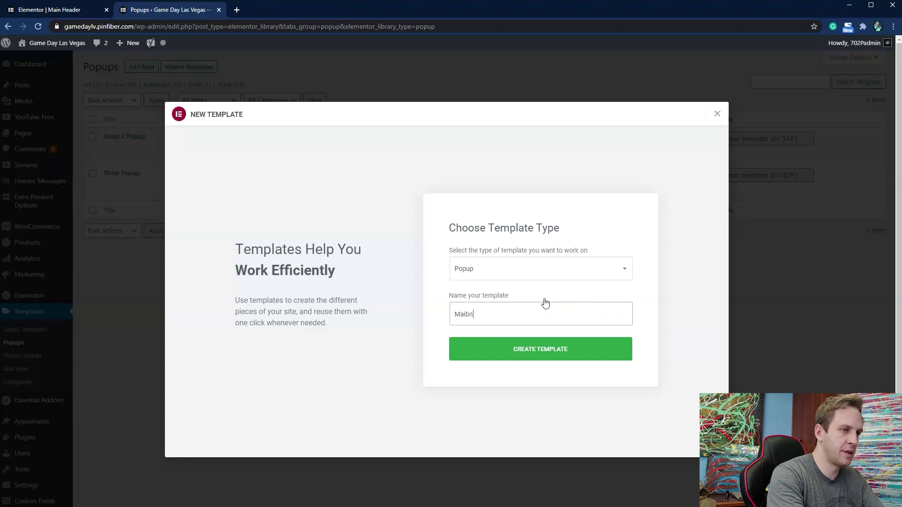
key("BackSpace")
key("BackSpace")
type("n mo")
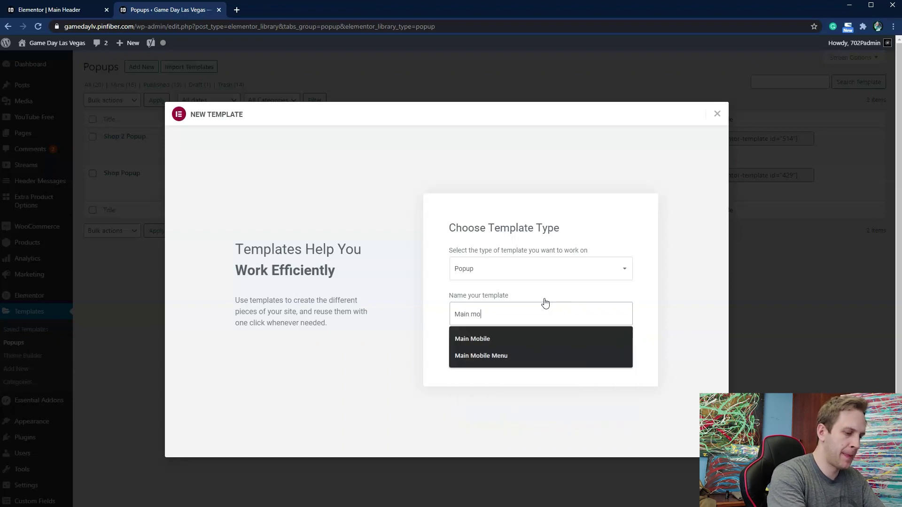
type("bile")
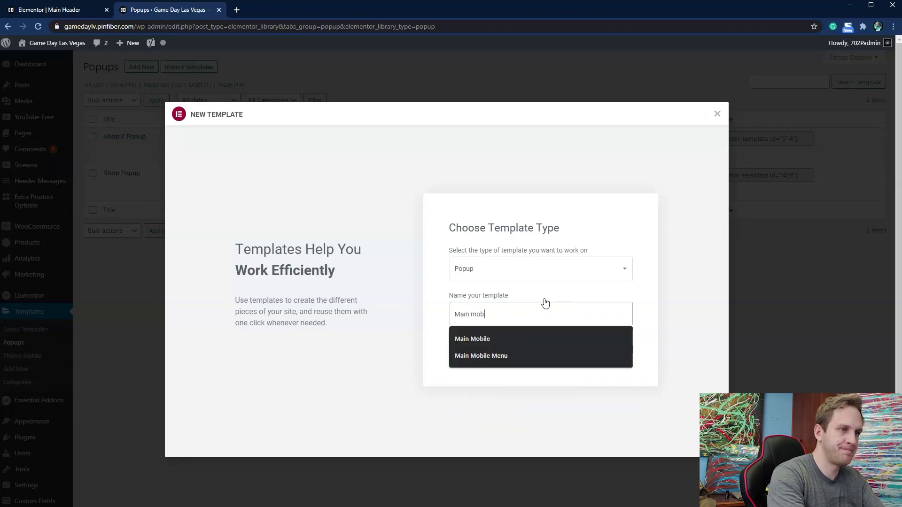
key("BackSpace")
key("BackSpace")
key("BackSpace")
key("BackSpace")
type("Mobi9l")
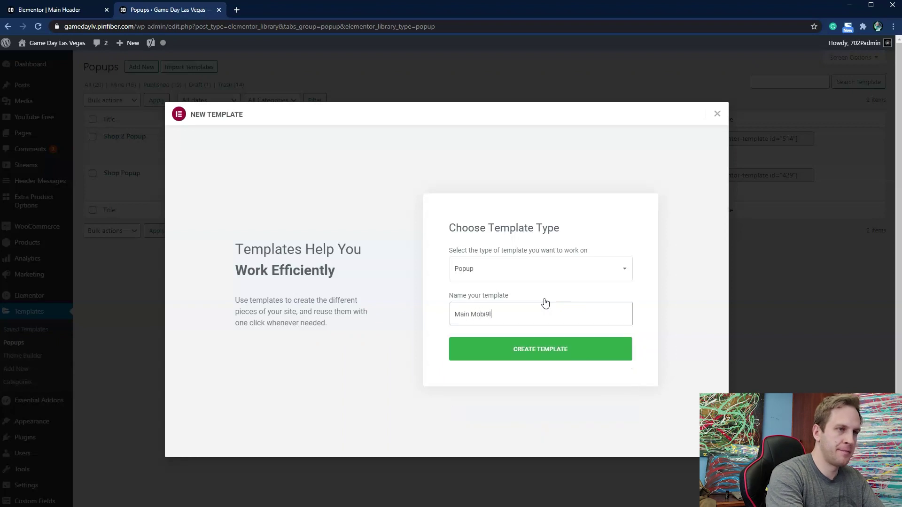
key("BackSpace")
key("BackSpace")
type("le ")
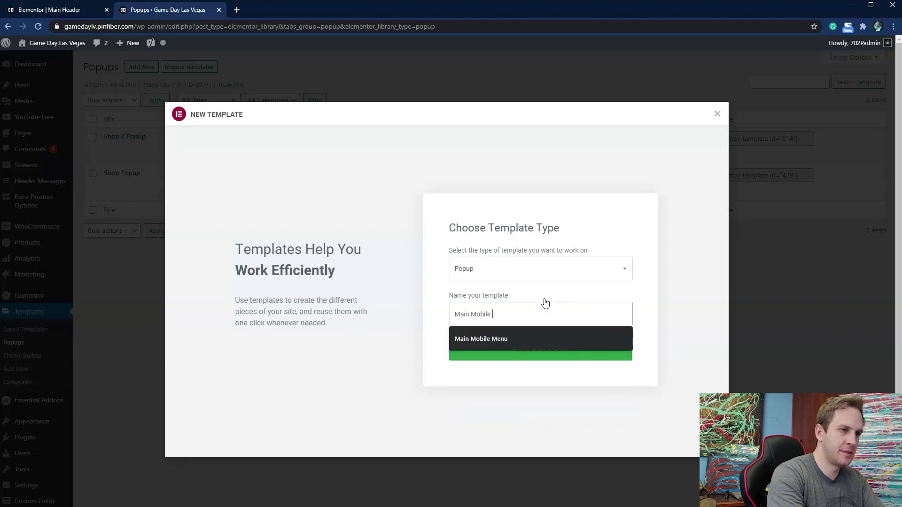
type("Menu Popup")
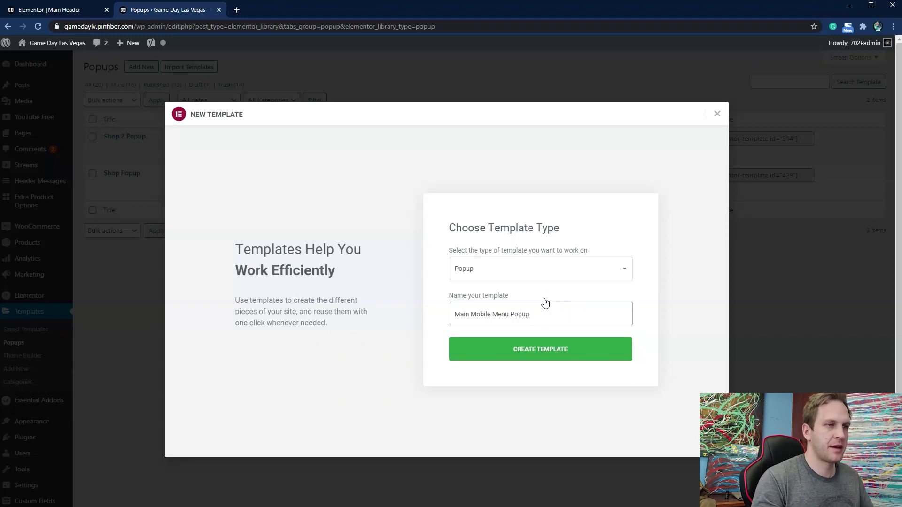
left_click(547, 354)
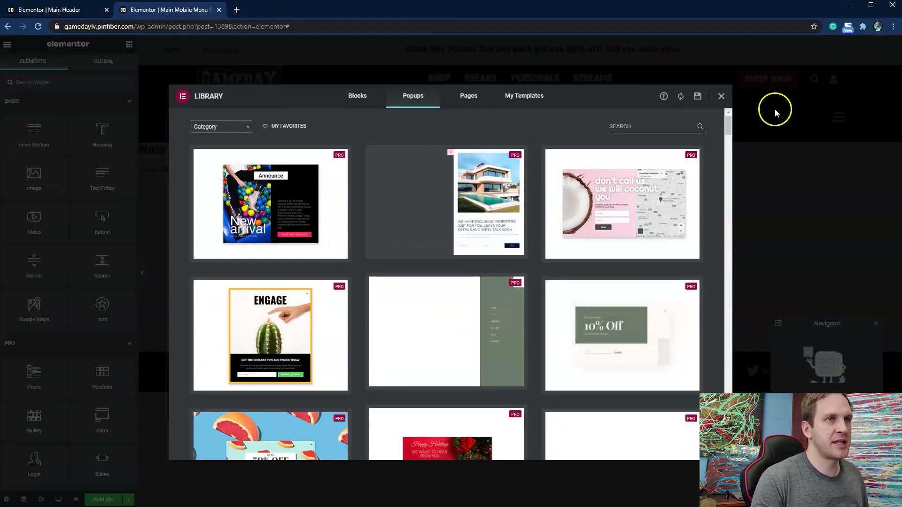
Step: Dismiss the template library and reduce the popup's width to about 486 px in its layout settings
left_click(721, 97)
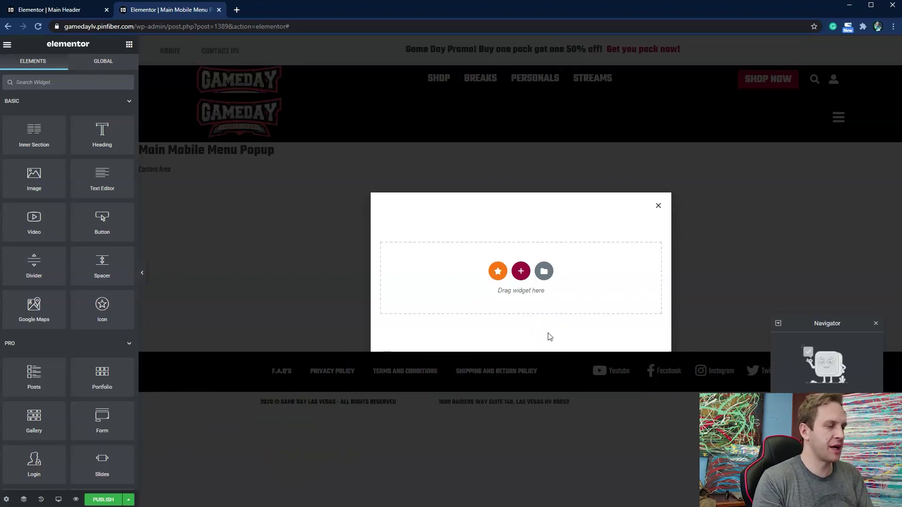
left_click(6, 500)
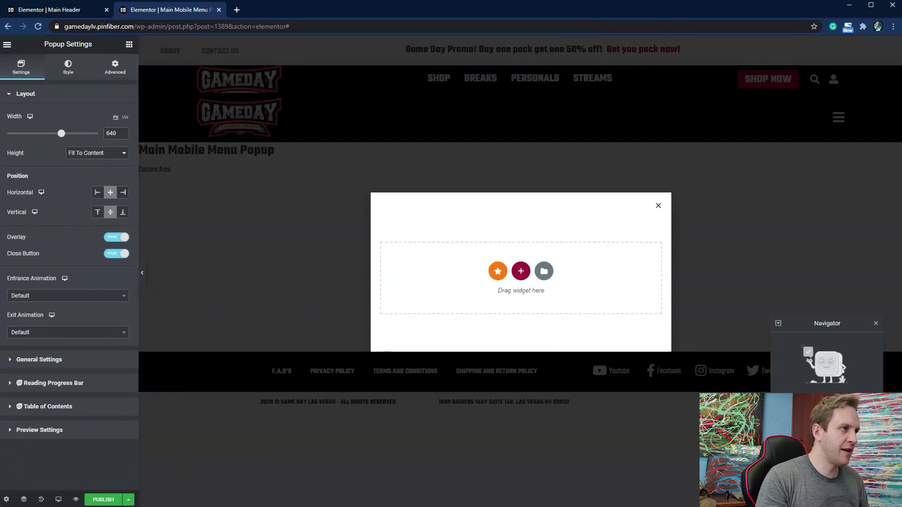
mouse_move(61, 133)
left_mouse_down()
mouse_move(97, 134)
mouse_move(29, 134)
mouse_move(99, 134)
mouse_move(48, 145)
left_mouse_up()
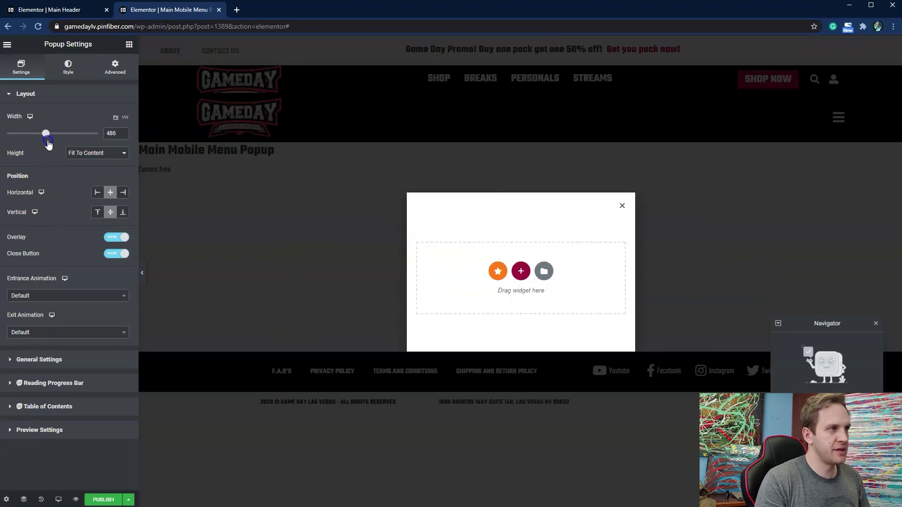
Step: Switch the popup's width unit to VW and set the width to 100
left_click(125, 118)
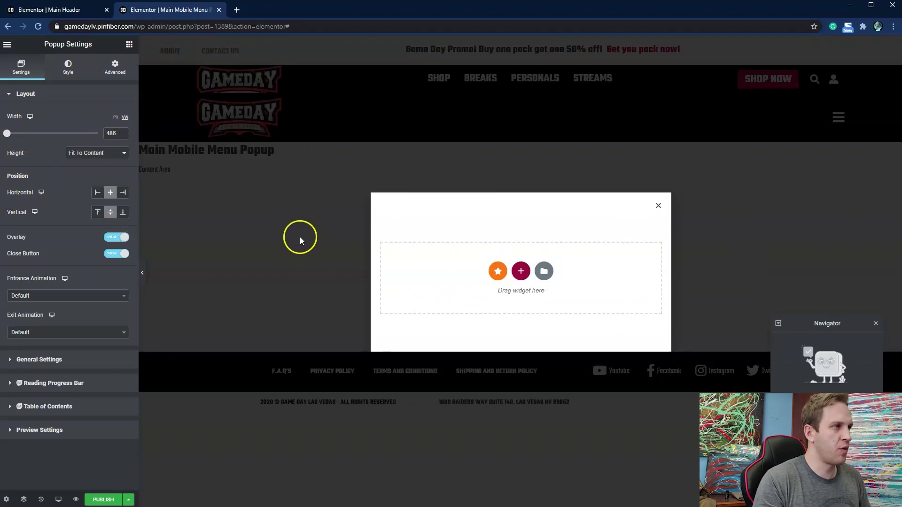
left_click(116, 133)
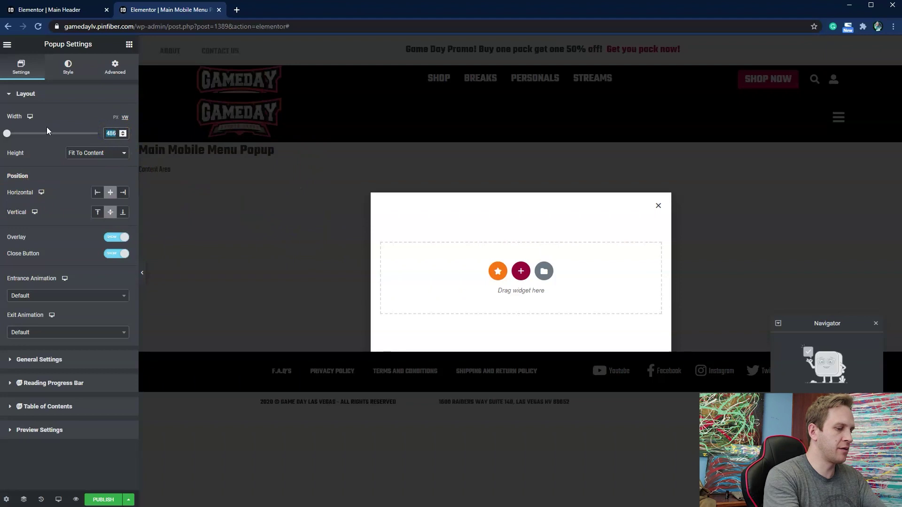
type("100")
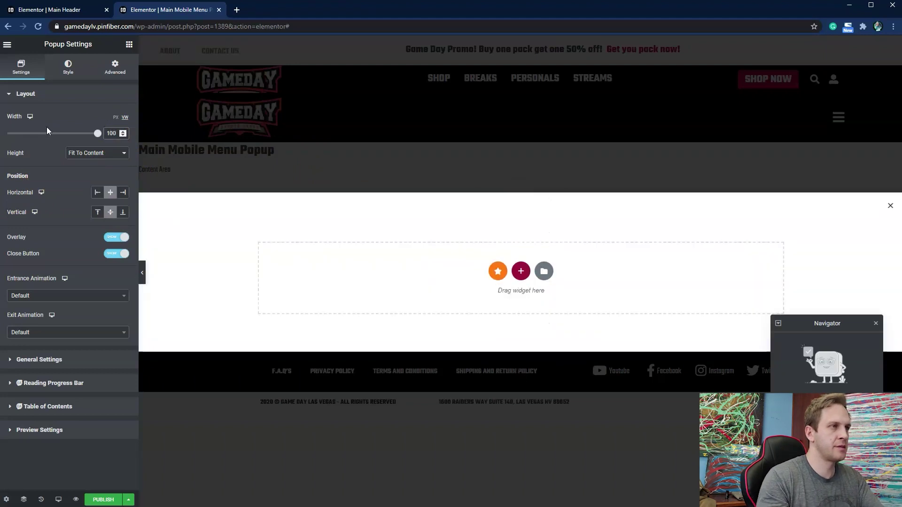
left_click(116, 132)
left_click(120, 153)
left_click(122, 136)
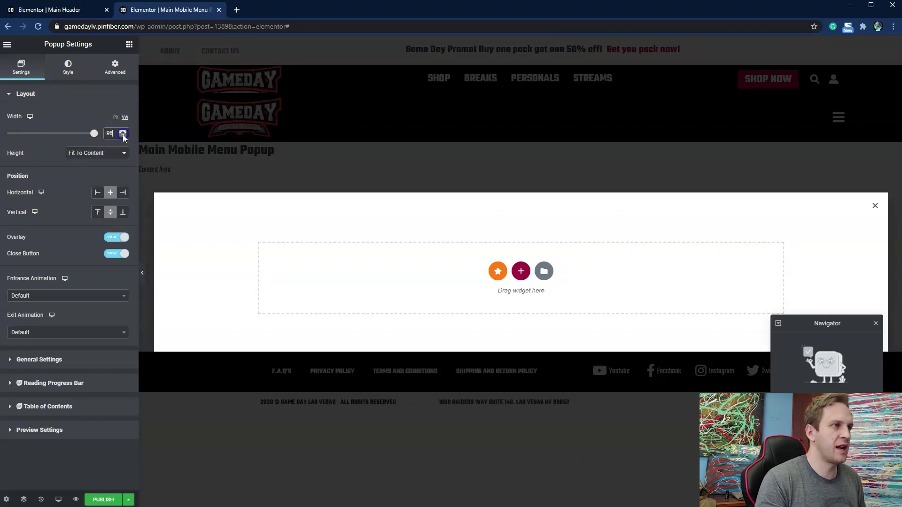
type("100")
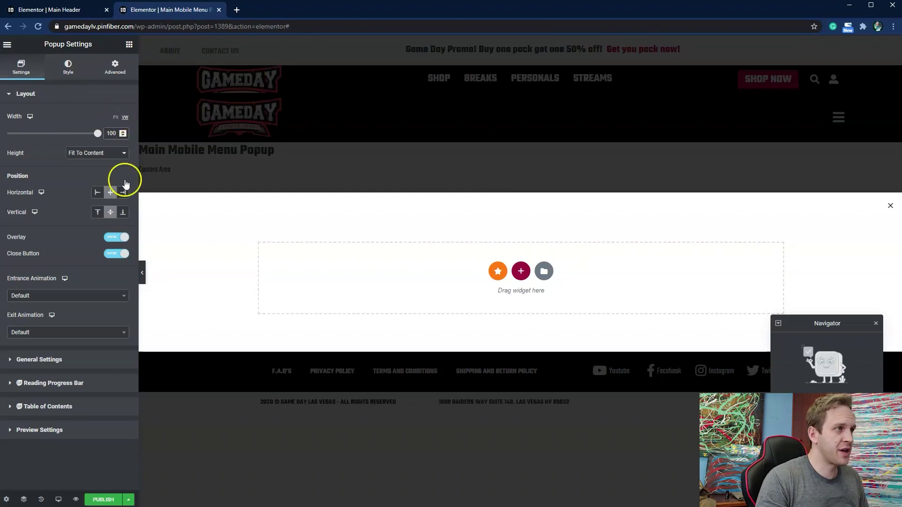
Step: Set the popup's height to Fit To Screen in the layout settings
left_click(103, 153)
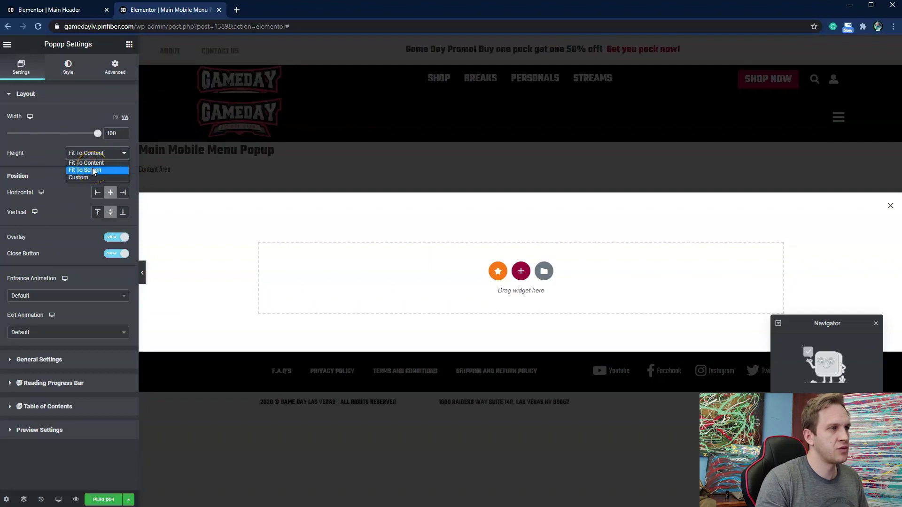
left_click(93, 170)
left_click(94, 173)
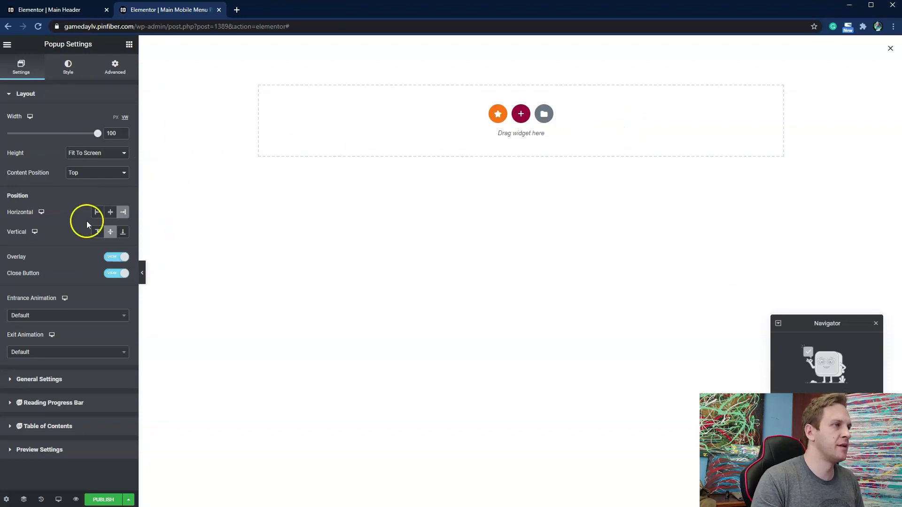
Step: Position the popup at the horizontal center and vertical top, and hide its overlay
left_click(110, 213)
left_click(98, 231)
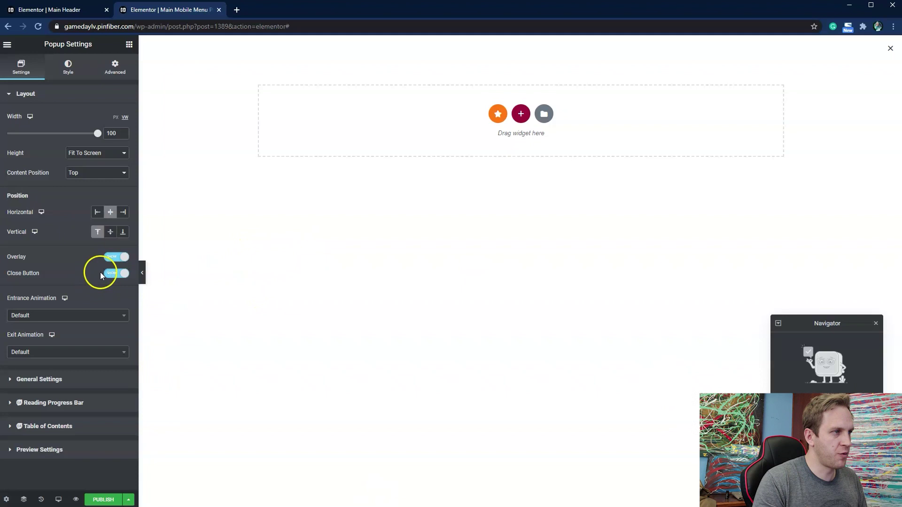
left_click(112, 261)
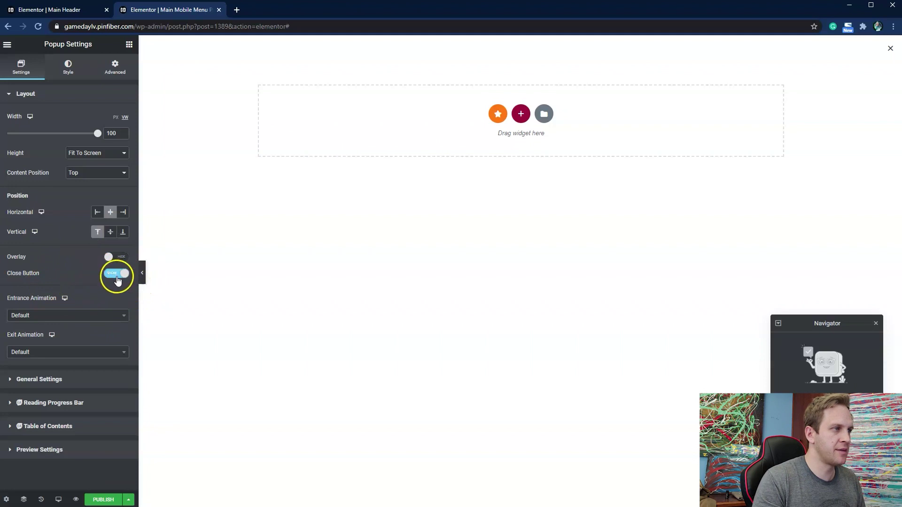
Step: Set the popup's entrance animation to Slide In Up
left_click(74, 318)
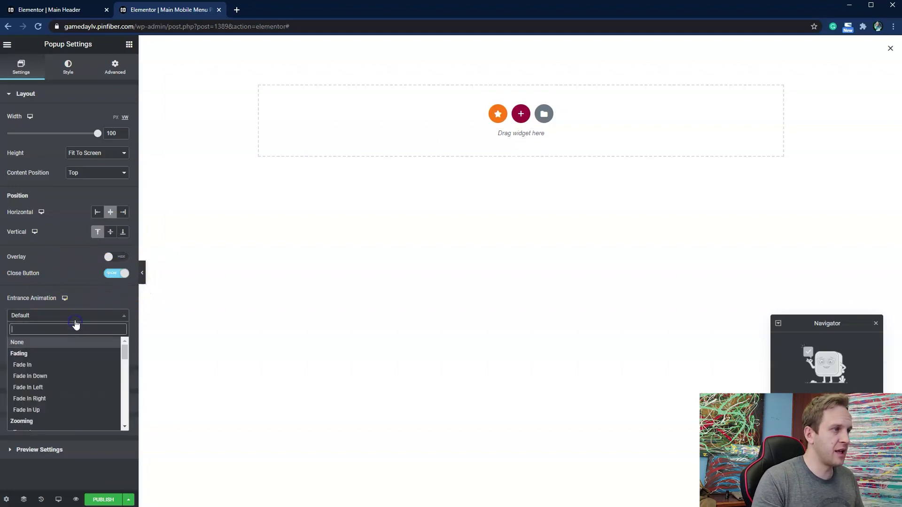
left_click(74, 366)
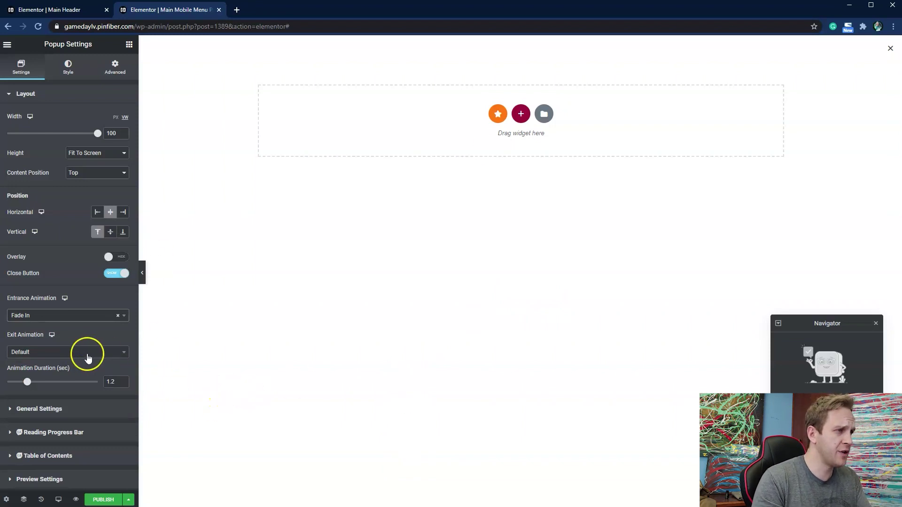
left_click(57, 318)
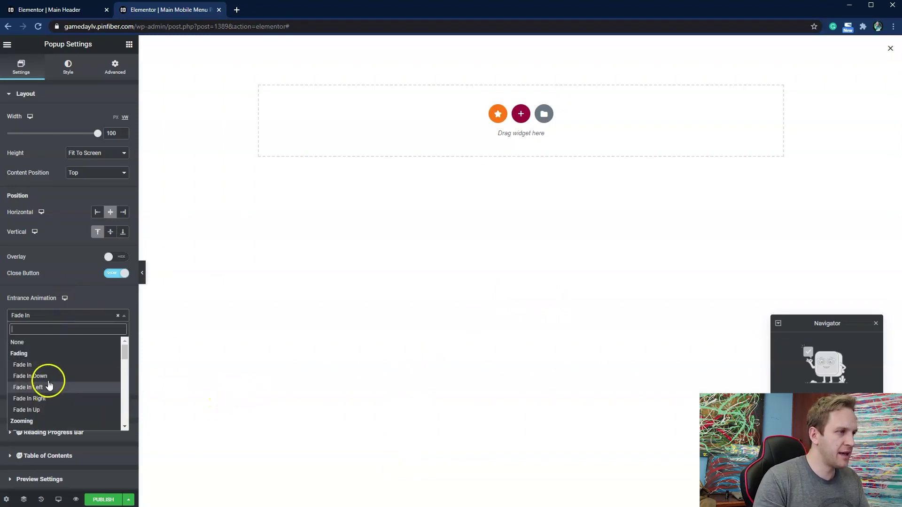
type("slide")
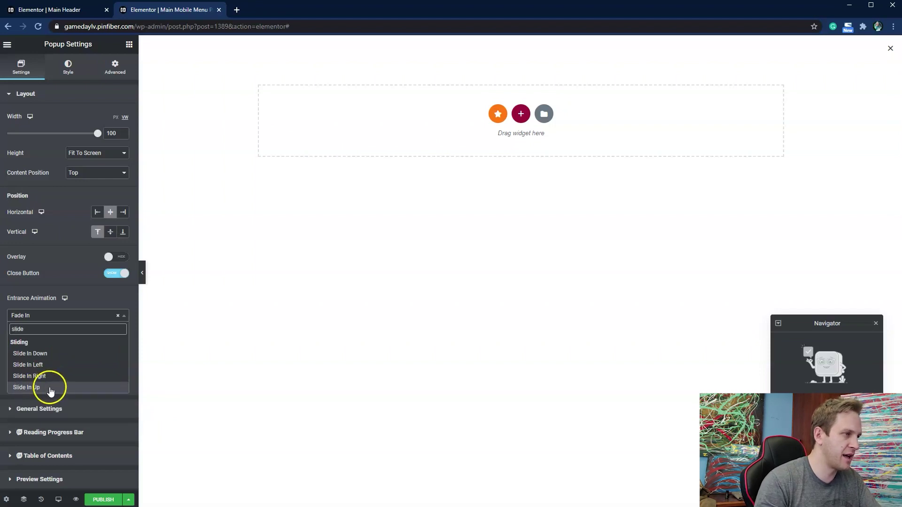
left_click(51, 388)
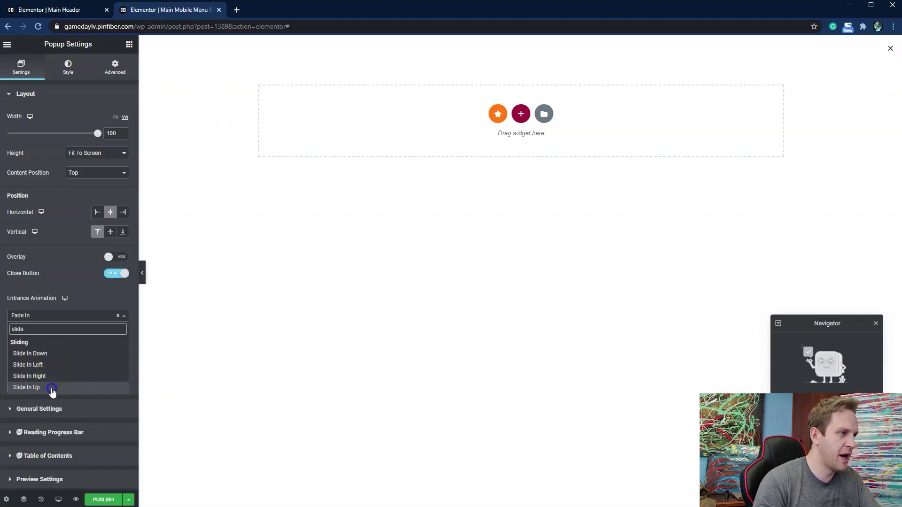
Step: Set the popup's exit animation to Slide Out Down and the animation duration to 0.8 seconds
left_click(62, 352)
type("slide")
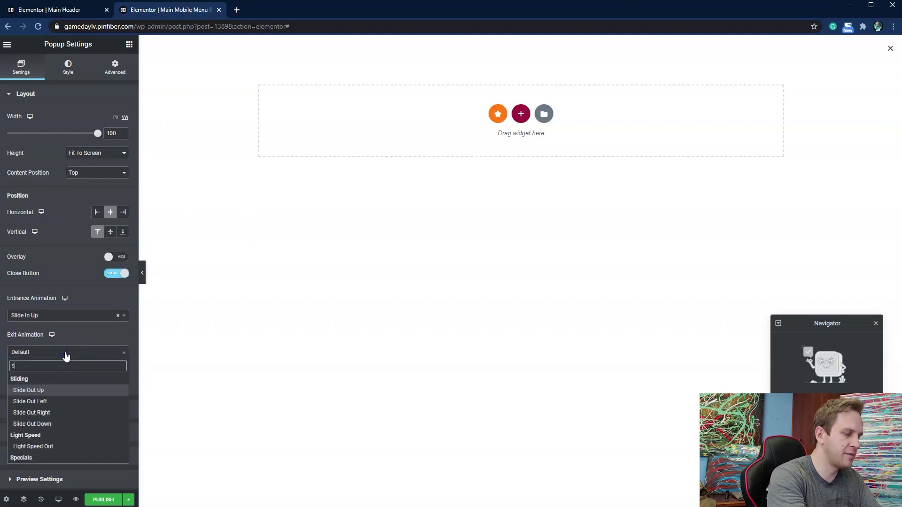
left_click(36, 424)
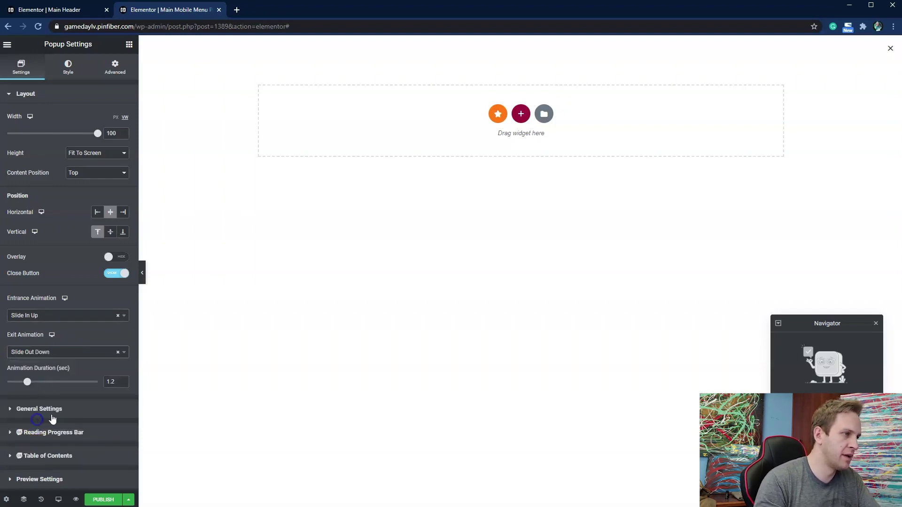
left_click(123, 385)
left_click(123, 384)
left_click(123, 384)
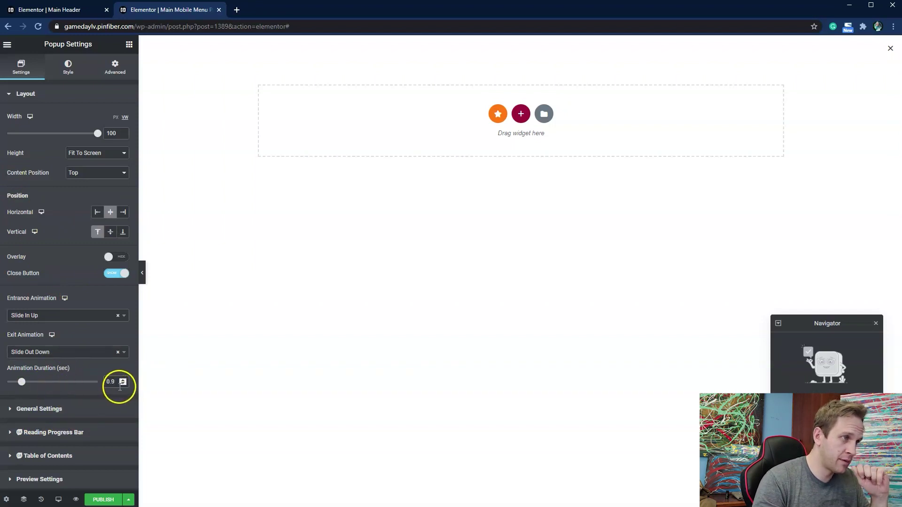
left_click(123, 384)
left_click(118, 385)
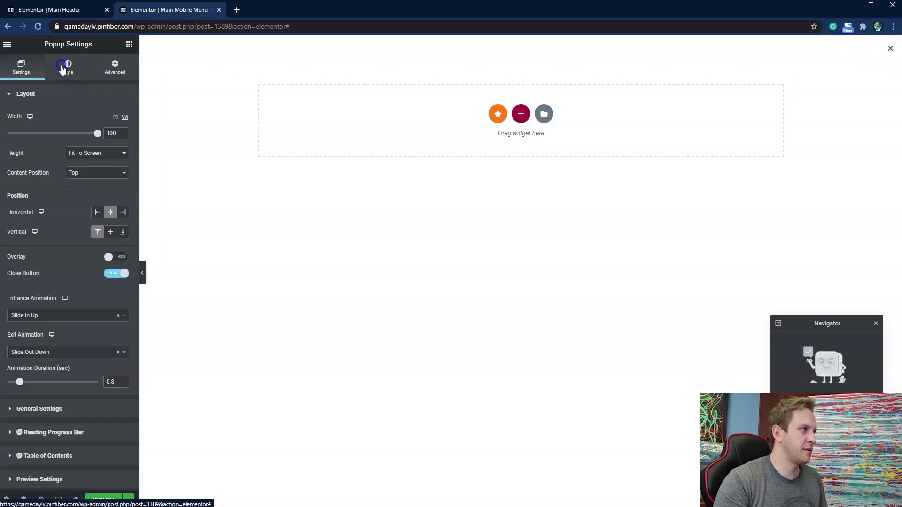
Step: Increase the popup's close button size to 30 in its style settings
left_click(65, 65)
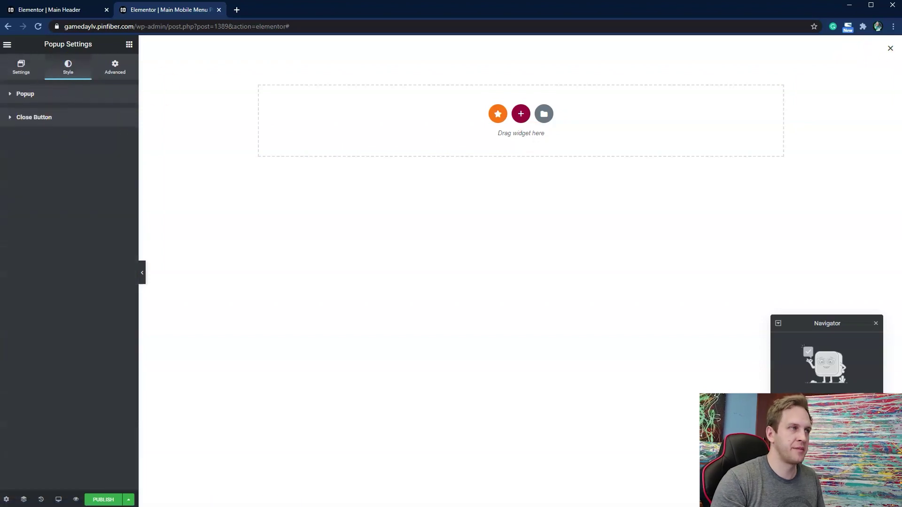
left_click(67, 116)
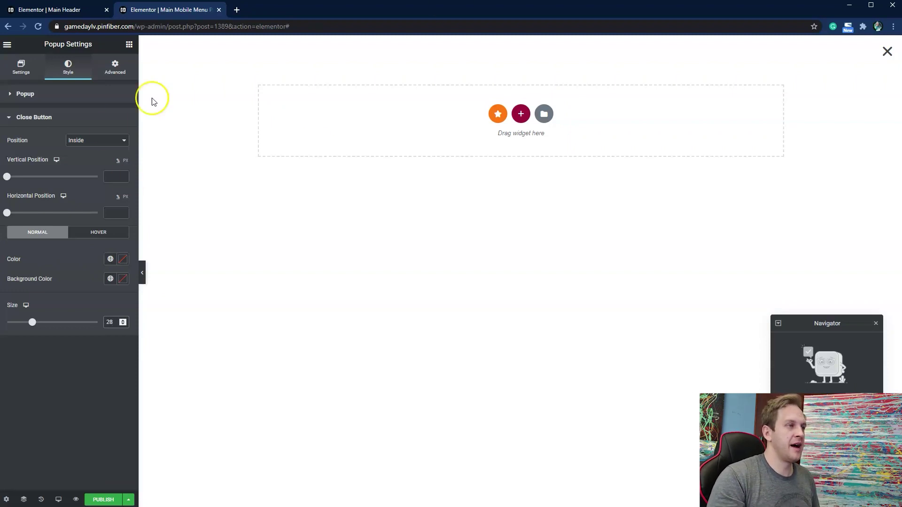
left_click(123, 322)
left_click(123, 322)
left_click(112, 320)
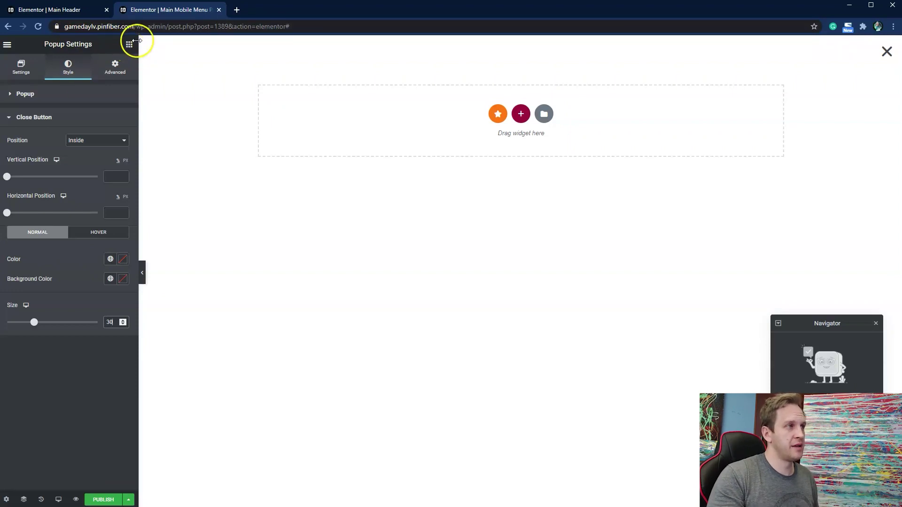
Step: Try to copy the navigation icon list from the Main Header template's desktop header into the popup
left_click(75, 10)
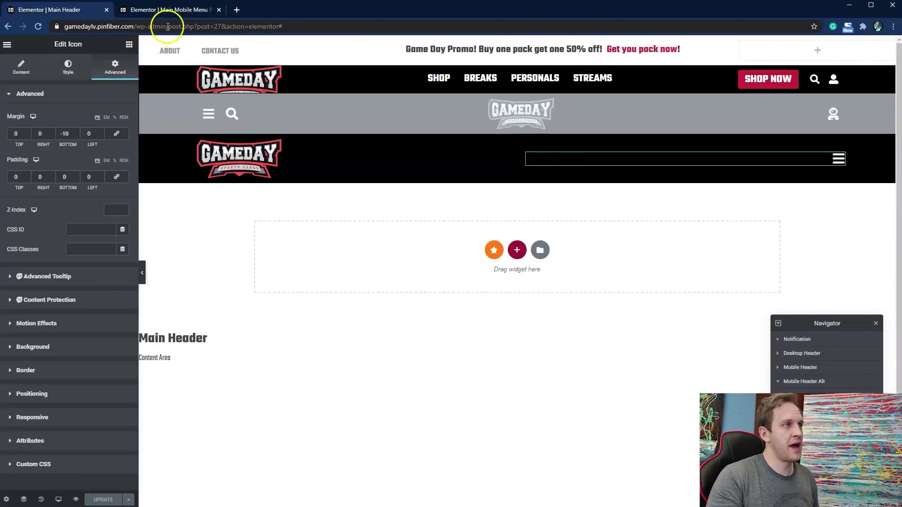
left_click(169, 9)
left_click(65, 9)
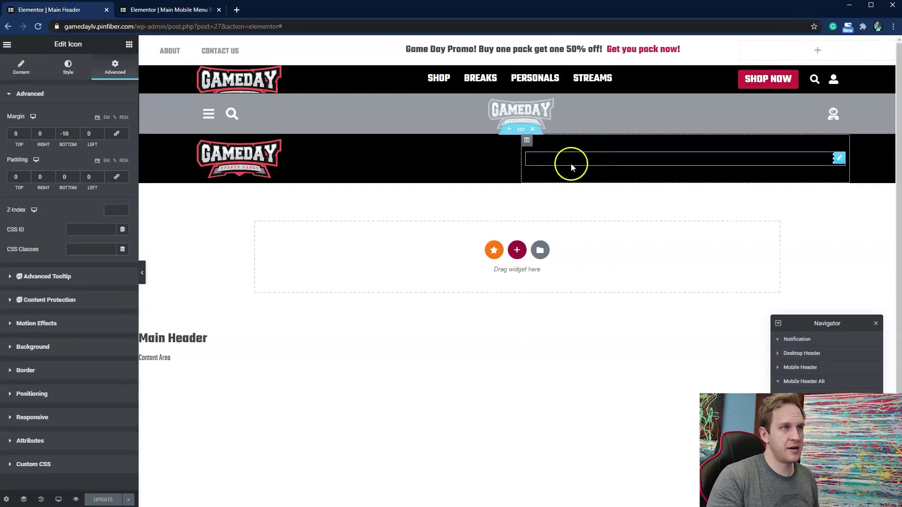
right_click(525, 80)
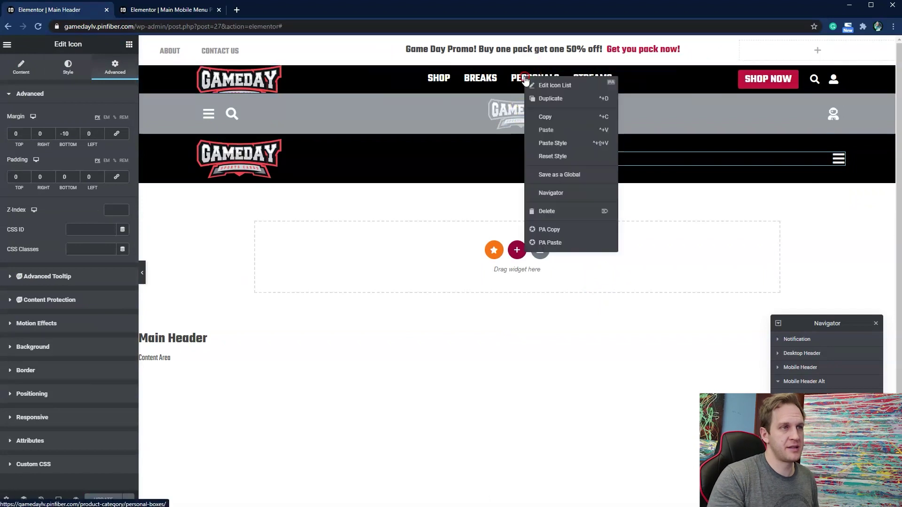
right_click(474, 79)
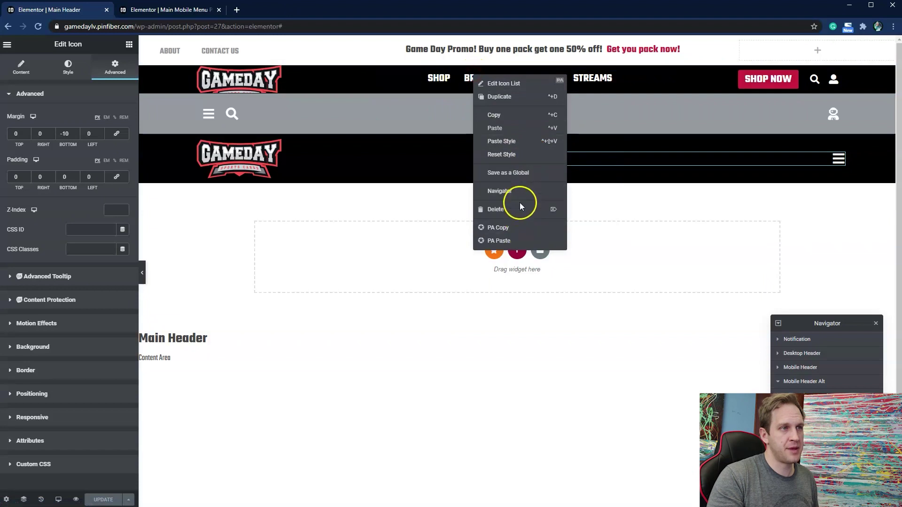
left_click(514, 121)
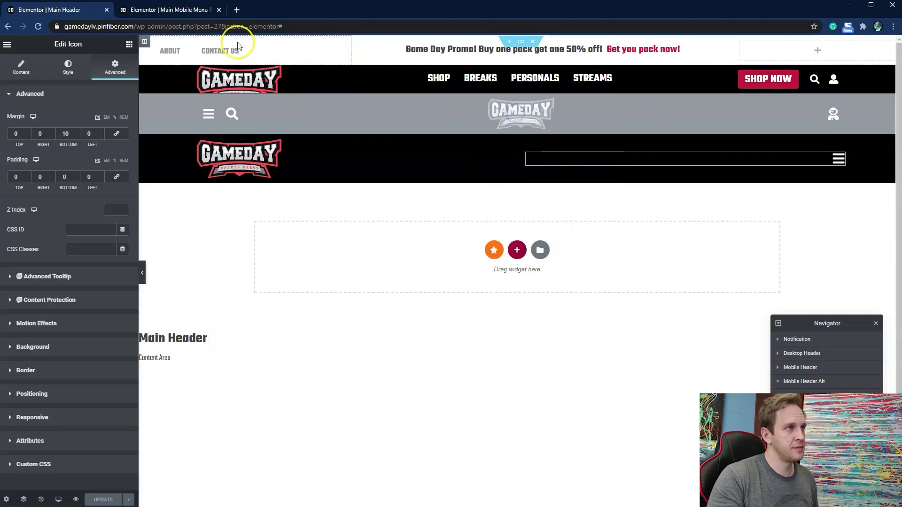
left_click(196, 10)
right_click(521, 117)
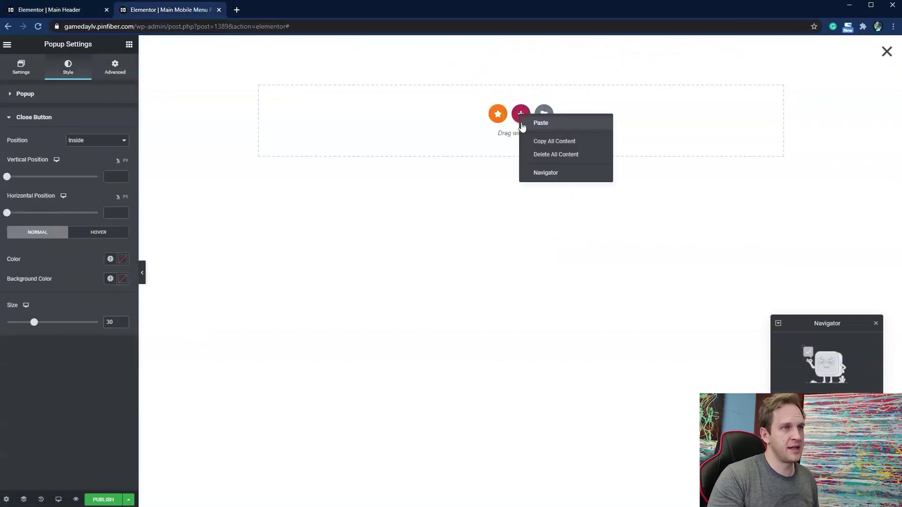
left_click(78, 10)
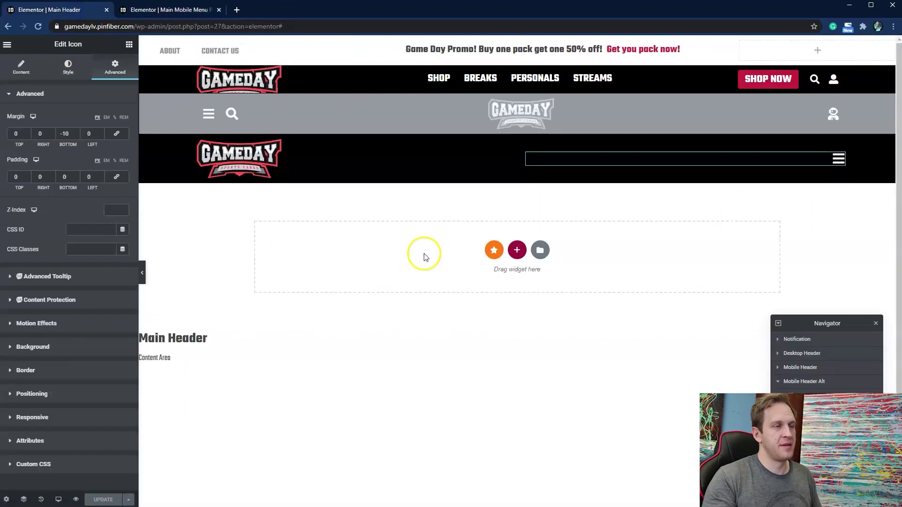
right_click(529, 80)
left_click(560, 119)
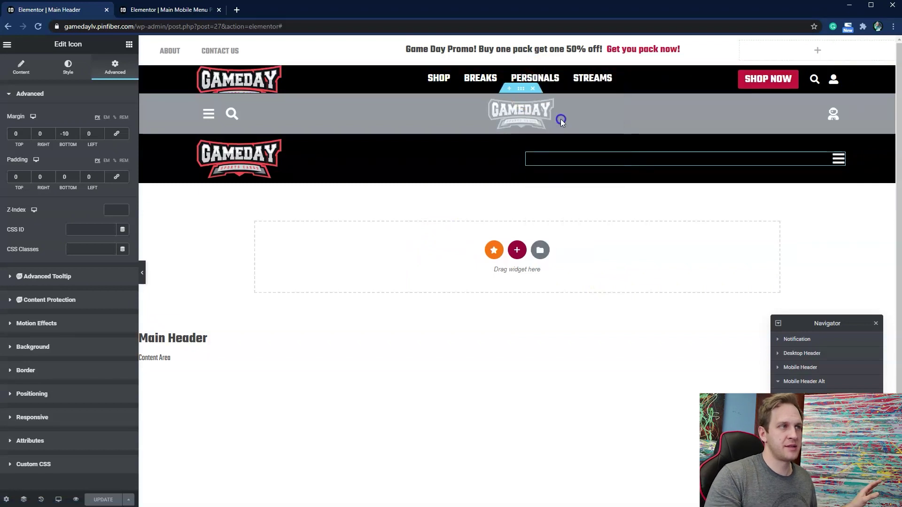
left_click(179, 10)
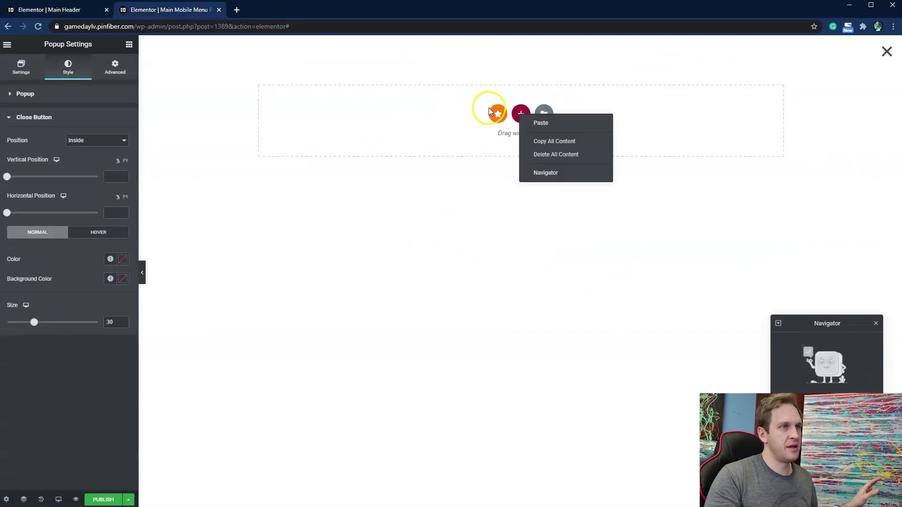
Step: Copy the desktop header's icon list with Shop, Breaks, Personals and Streams and paste it into the empty Main Mobile Menu Popup
left_click(45, 14)
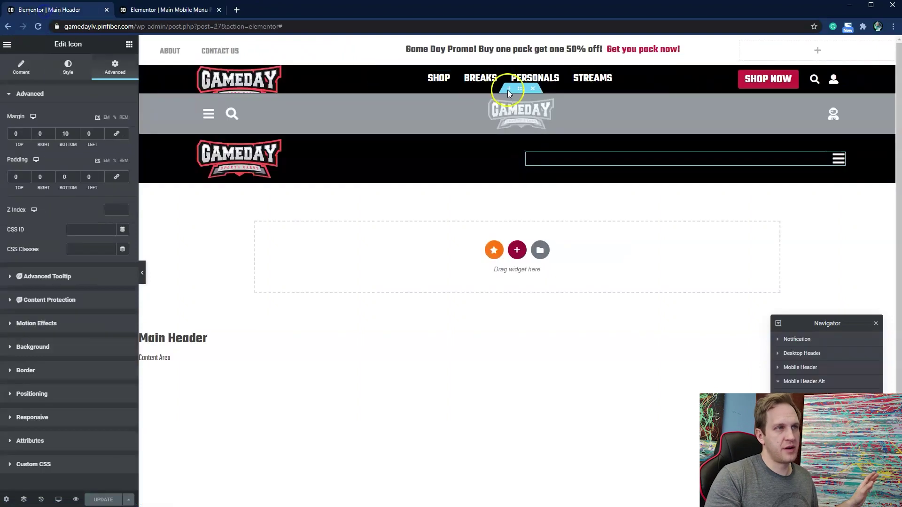
right_click(541, 79)
left_click(584, 121)
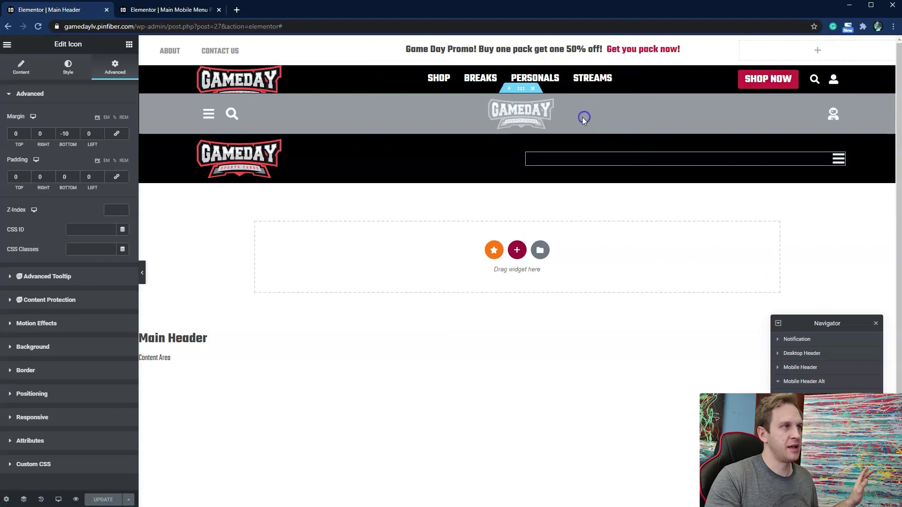
left_click(157, 10)
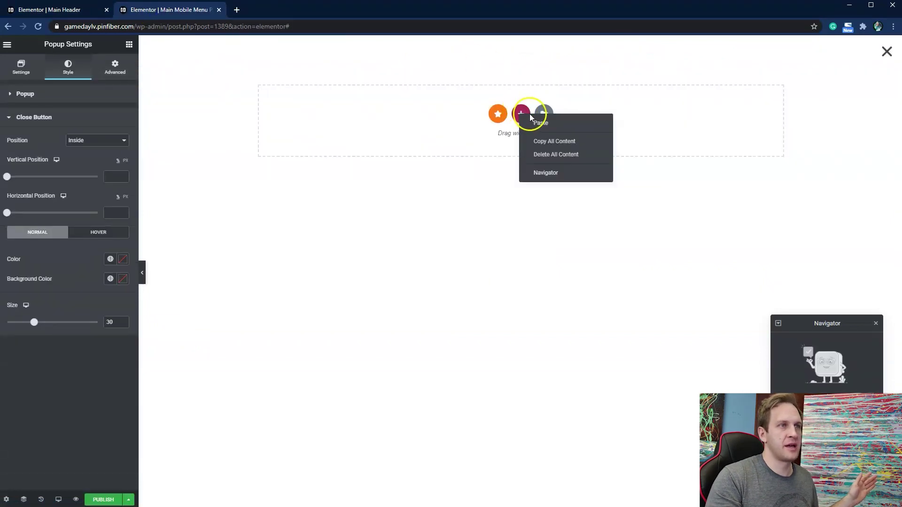
right_click(519, 94)
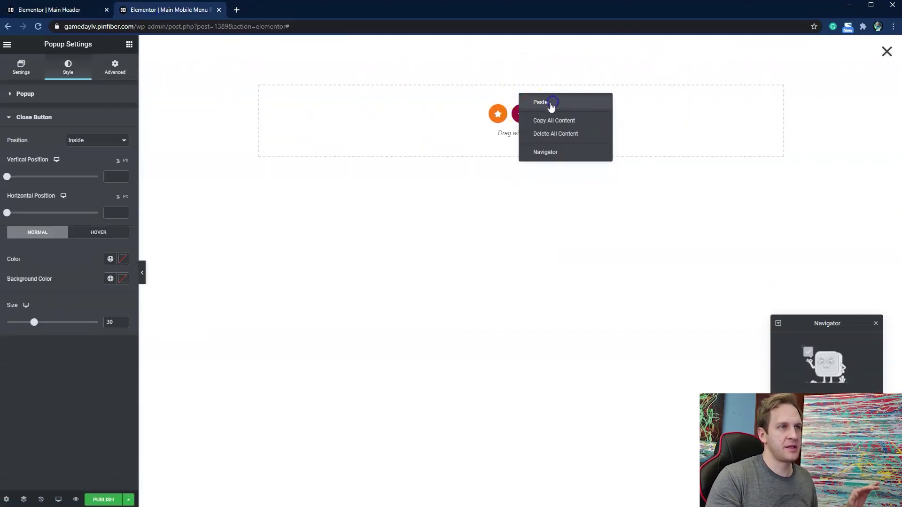
left_click(552, 104)
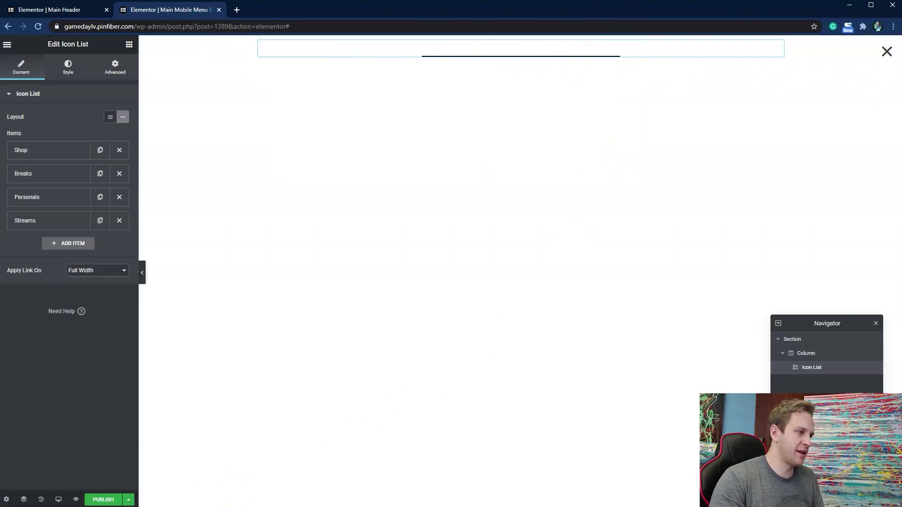
Step: Give the popup a classic background in black, #000000
left_click(6, 500)
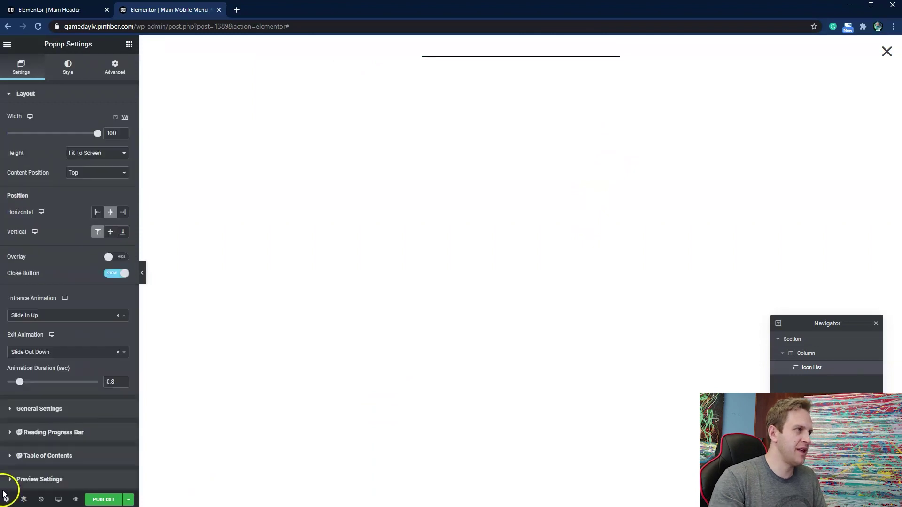
left_click(68, 70)
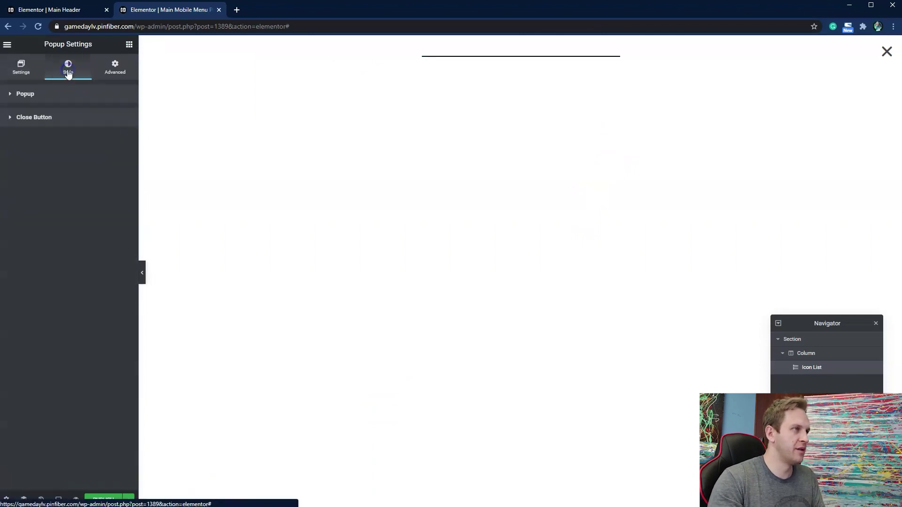
left_click(61, 98)
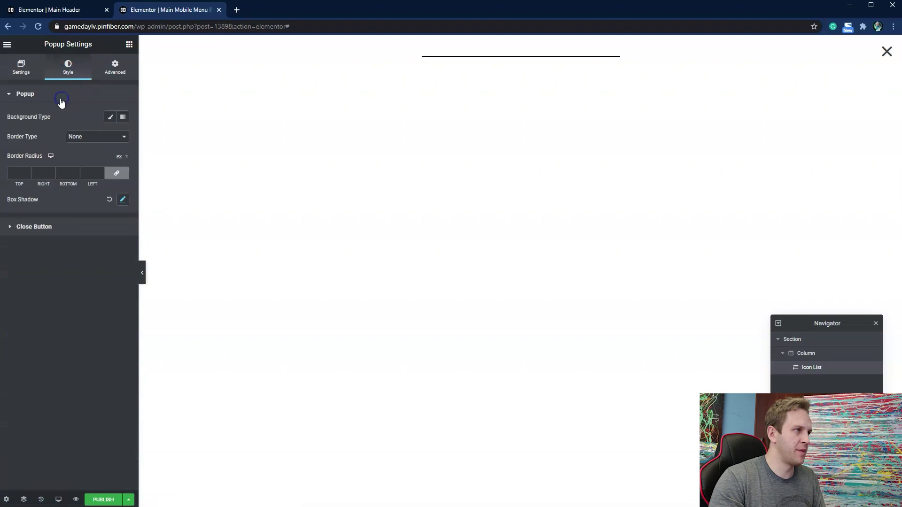
left_click(111, 118)
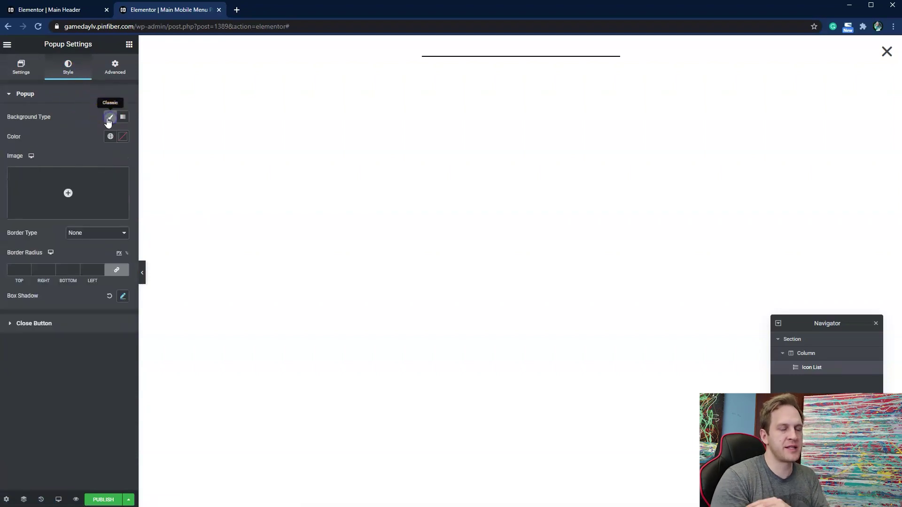
left_click(124, 138)
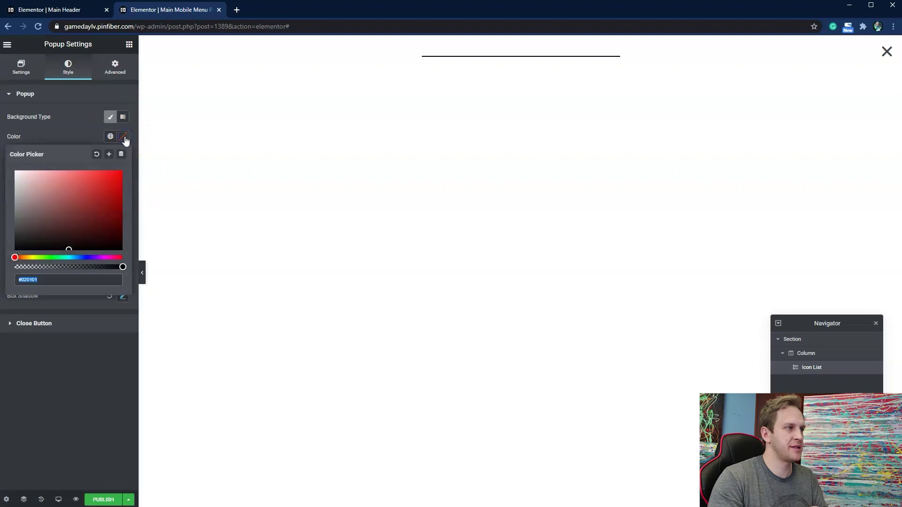
left_click_drag(96, 190, 6, 269)
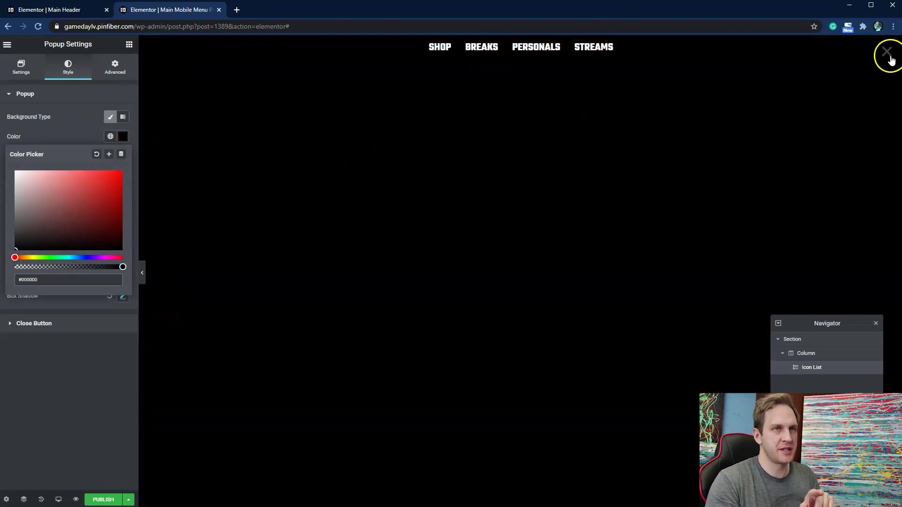
Step: Set the normal color of the popup's close button to white, #FFFFFF
left_click(86, 342)
left_click(68, 325)
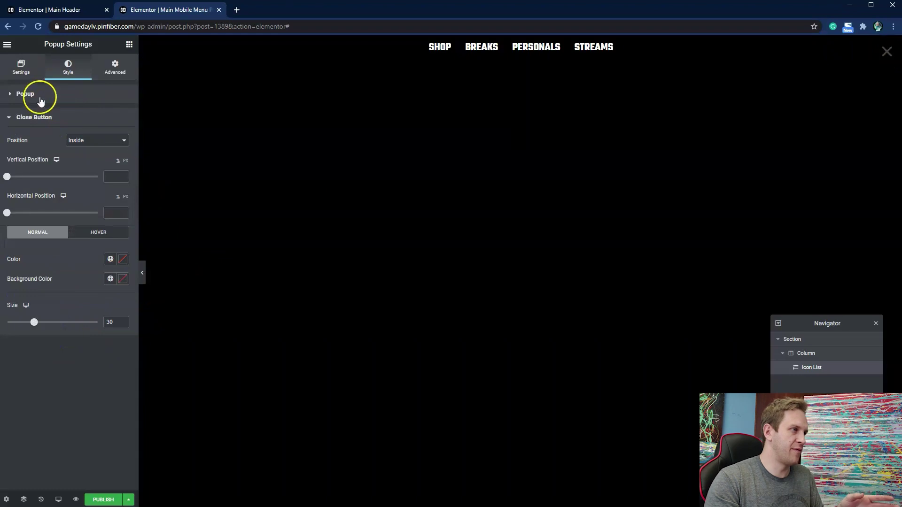
left_click(125, 261)
left_click_drag(108, 303, 1, 287)
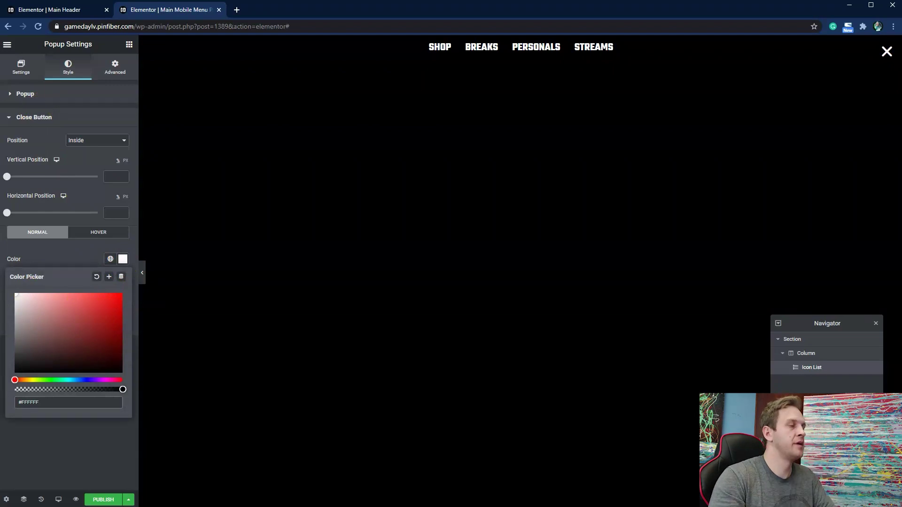
Step: Copy the site logo from the Main Header template's desktop header and paste it into the popup with the icon list
left_click(66, 10)
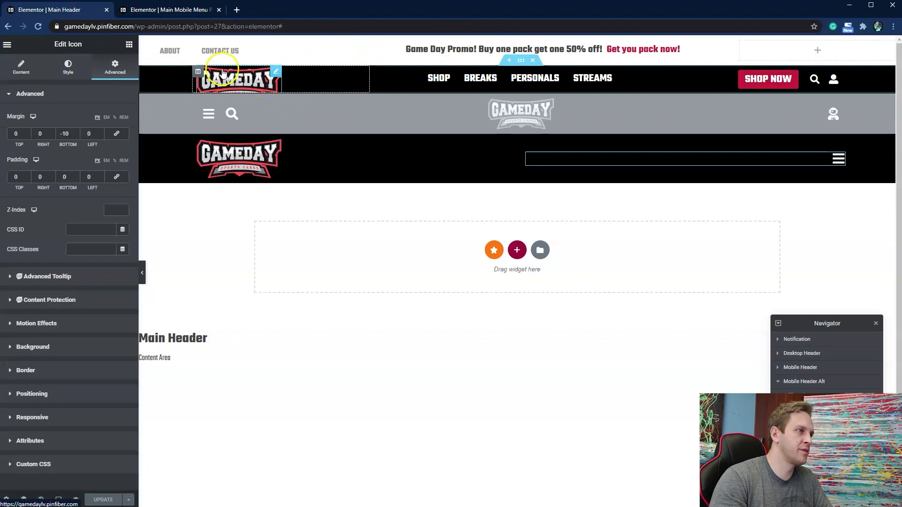
right_click(236, 84)
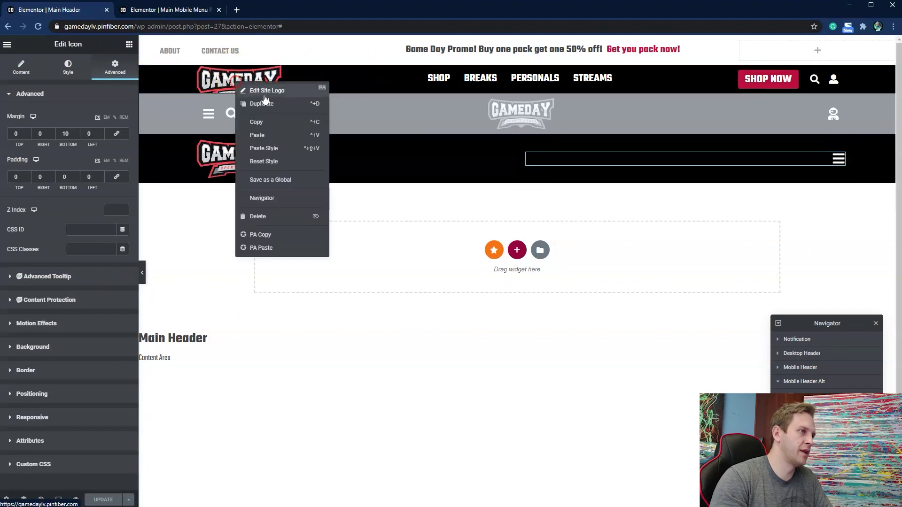
left_click(276, 120)
left_click(176, 10)
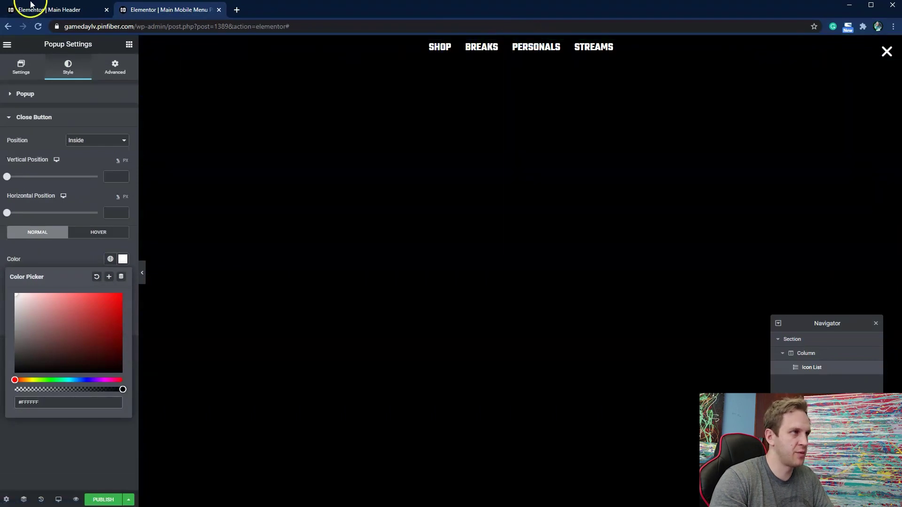
left_click(70, 10)
right_click(252, 83)
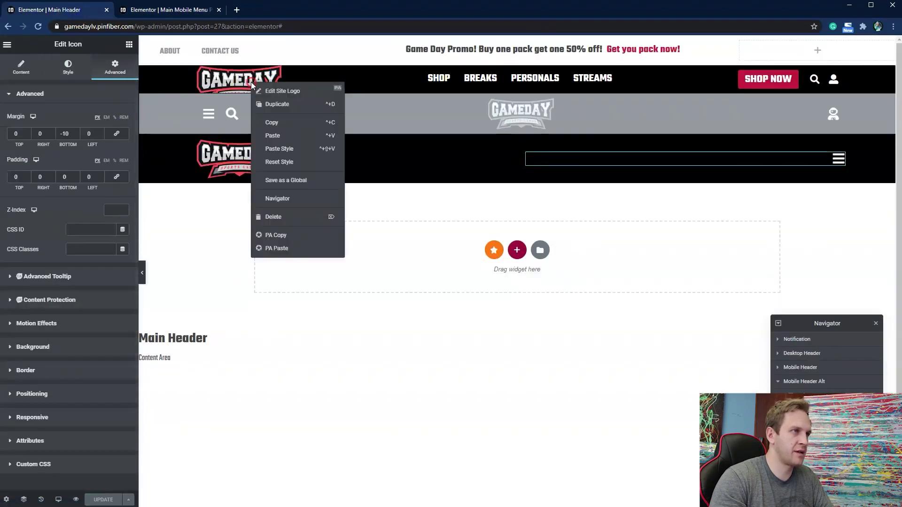
left_click(292, 123)
left_click(165, 10)
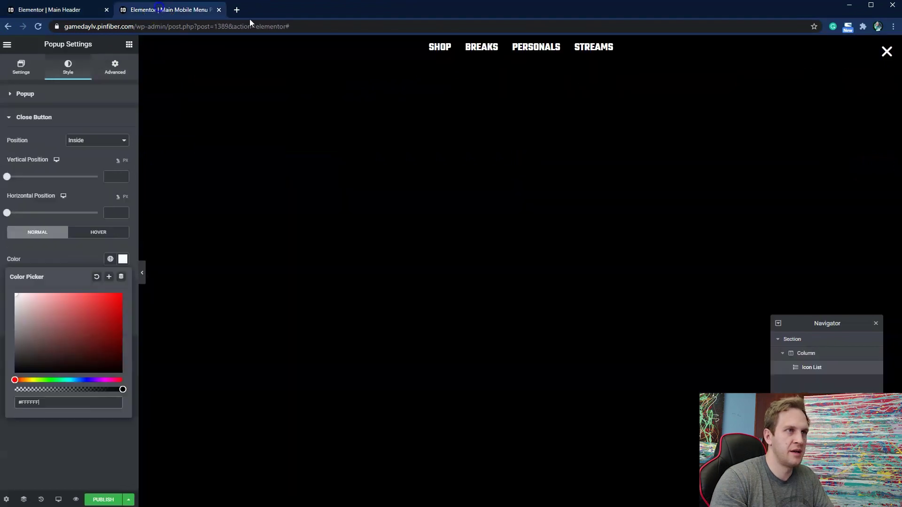
right_click(547, 50)
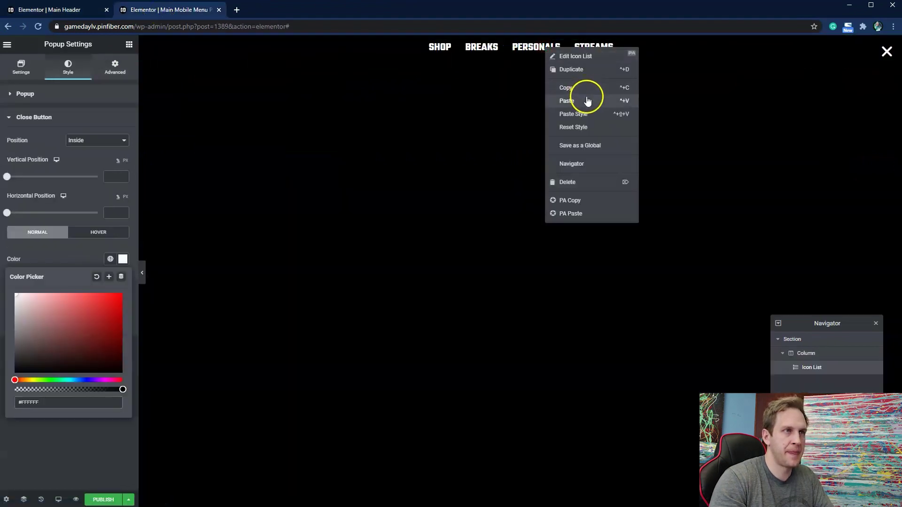
left_click(586, 97)
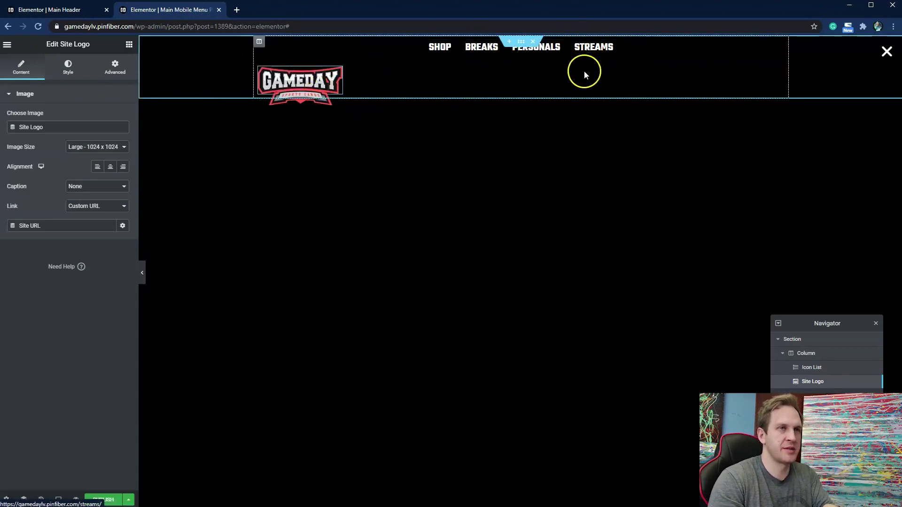
Step: Place the icon list below the site logo and set the column's horizontal alignment to Center
left_click_drag(778, 47, 304, 84)
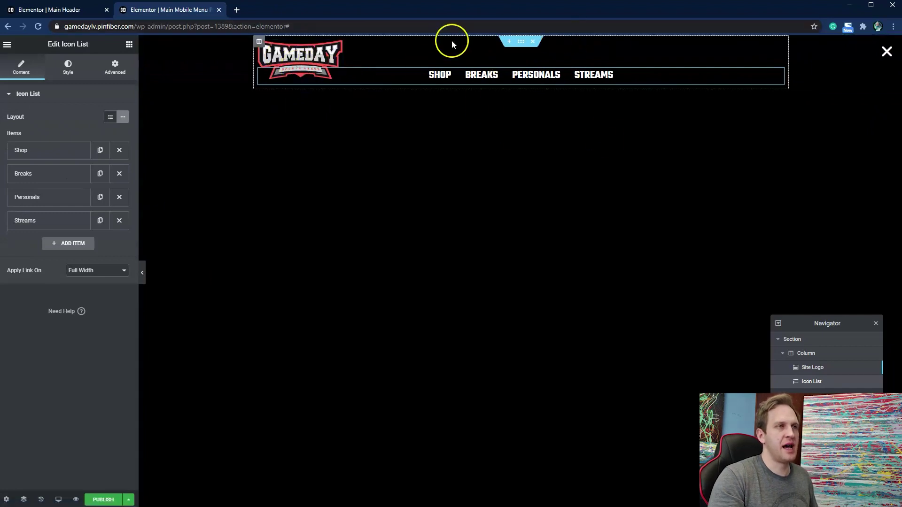
left_click(259, 42)
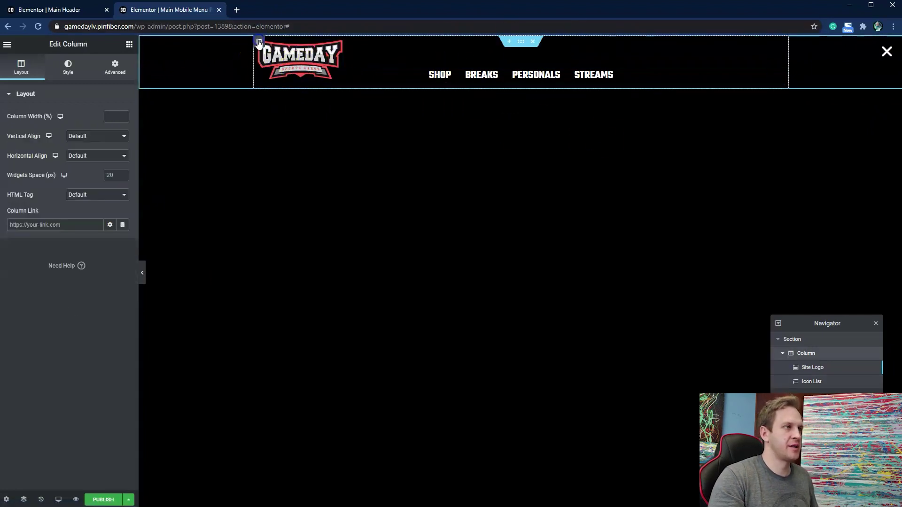
left_click(91, 155)
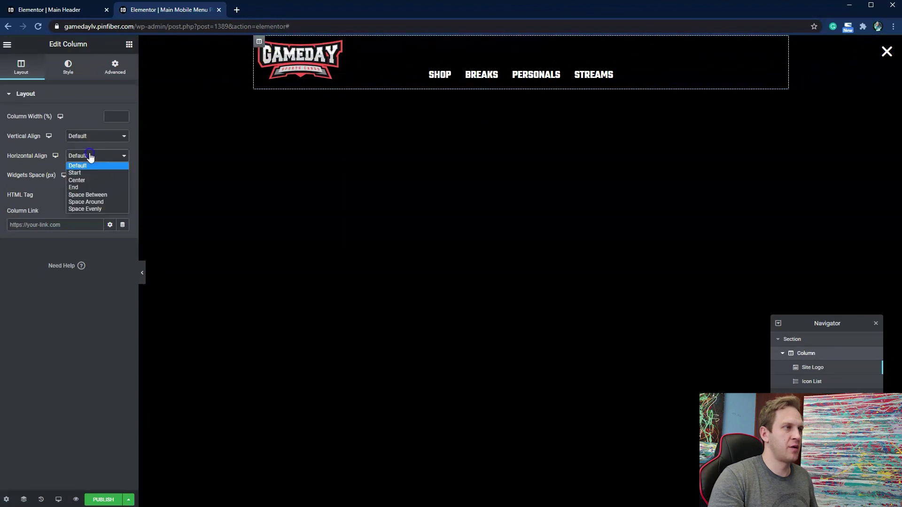
left_click(90, 181)
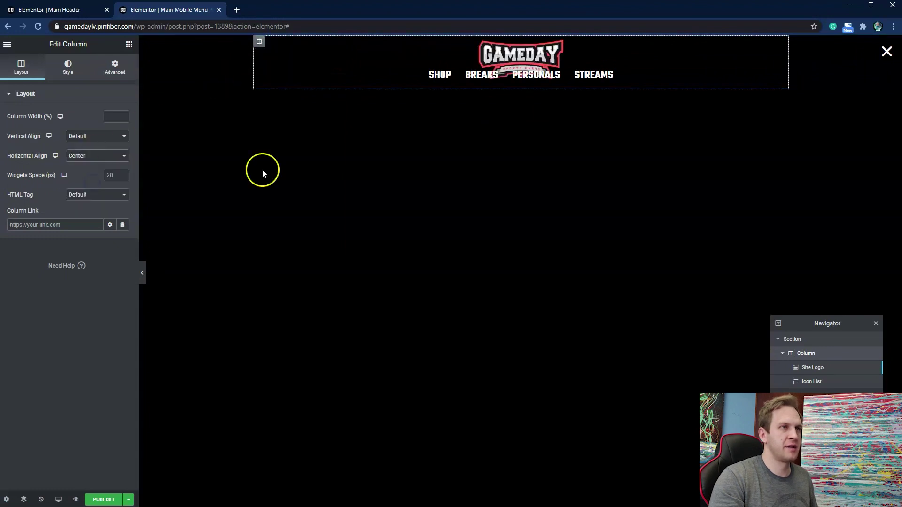
Step: Set the popup site logo's bottom margin to 30 px
left_click(522, 53)
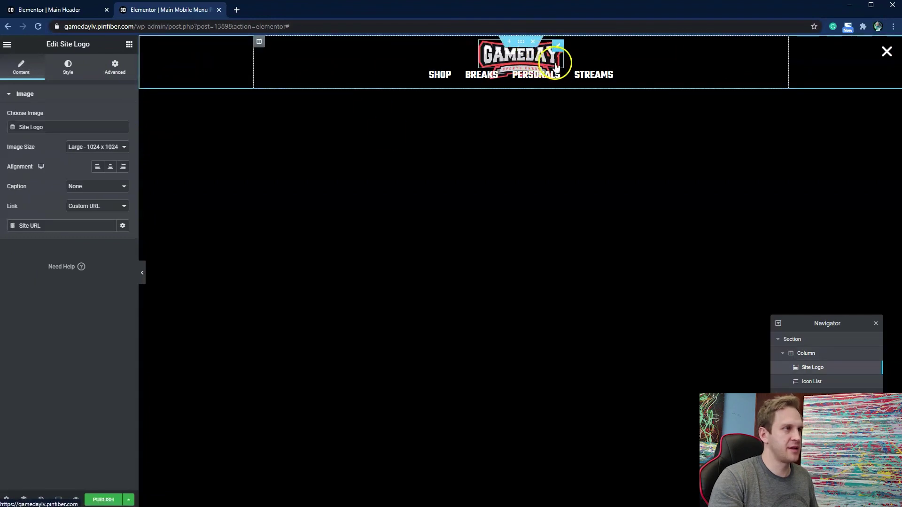
left_click(115, 68)
double_click(64, 133)
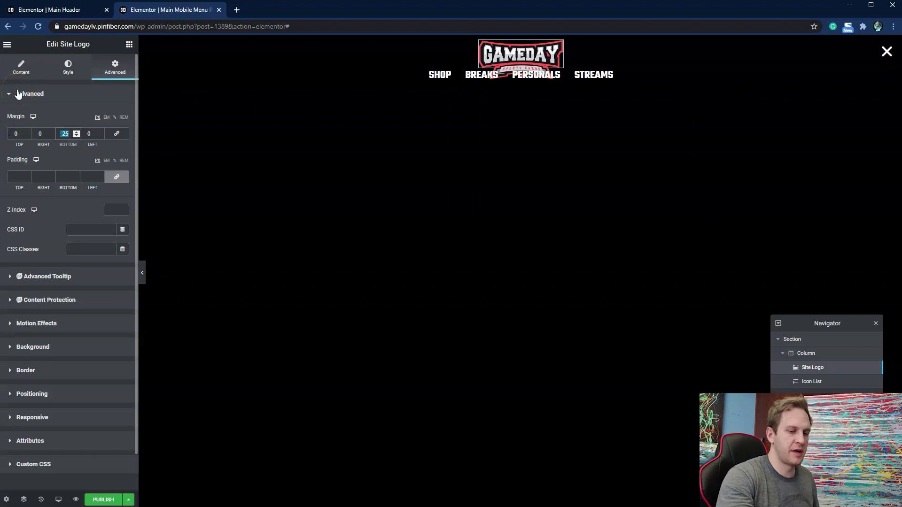
type("40")
key("Down")
key("Down")
key("Down")
key("Down")
key("Down")
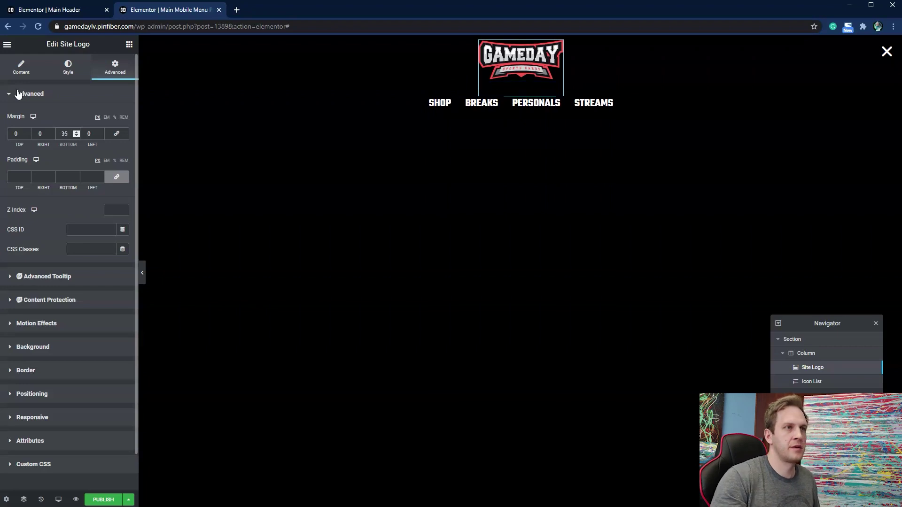
key("Down")
key("Down")
key("Down")
key("Down")
key("Down")
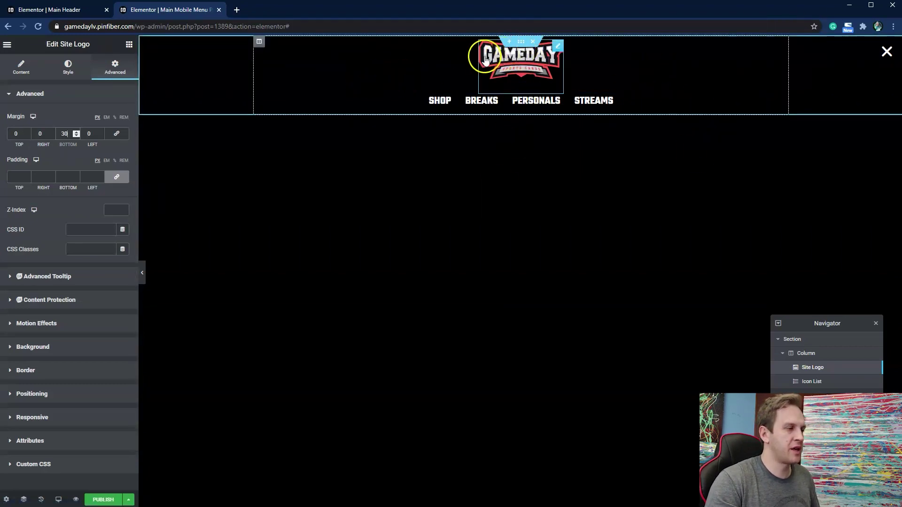
Step: Link the popup section's padding values and set the padding to 25 px on all sides
left_click(521, 42)
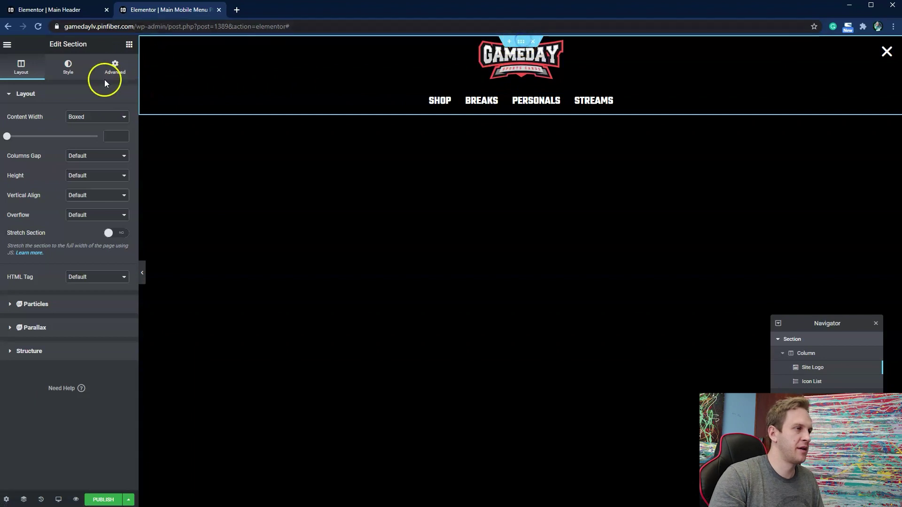
left_click(113, 71)
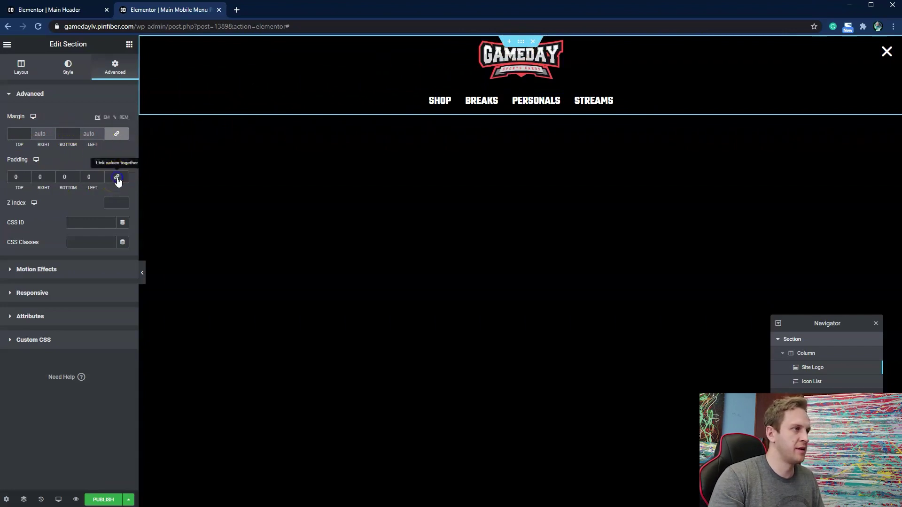
left_click(116, 178)
double_click(16, 177)
type("25")
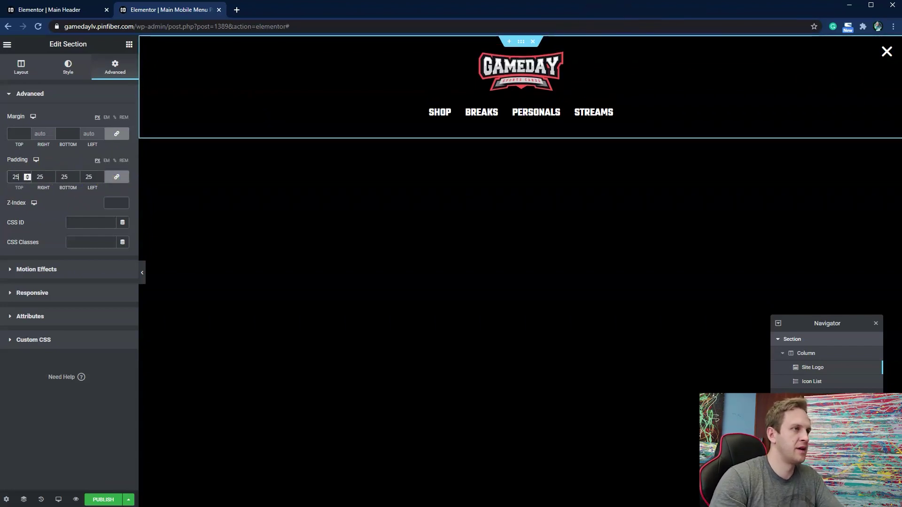
Step: Unlink the section's padding values and set the top and bottom padding to 40 px, with 25 px on the left side
left_click(117, 184)
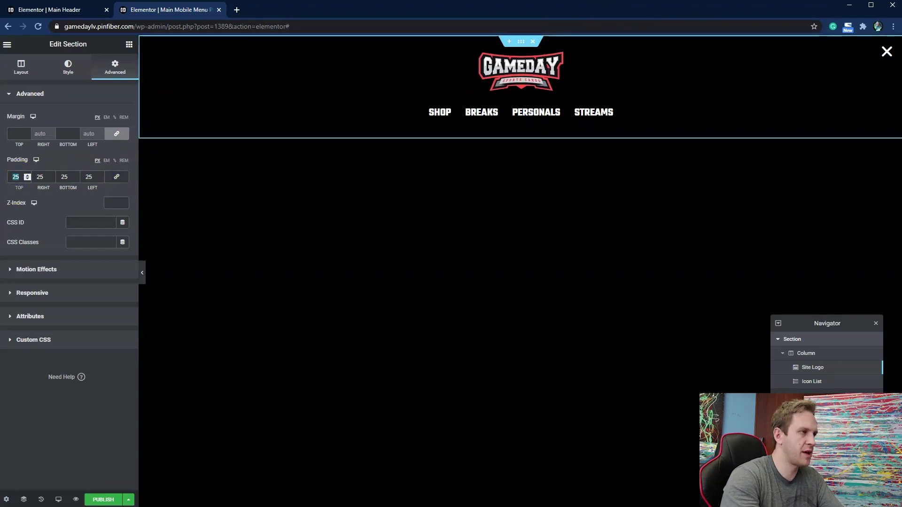
type("40")
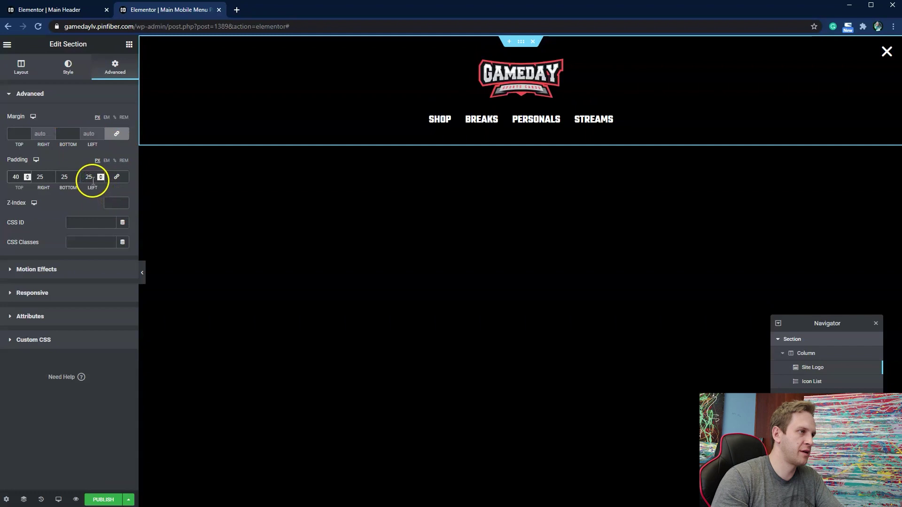
type("40")
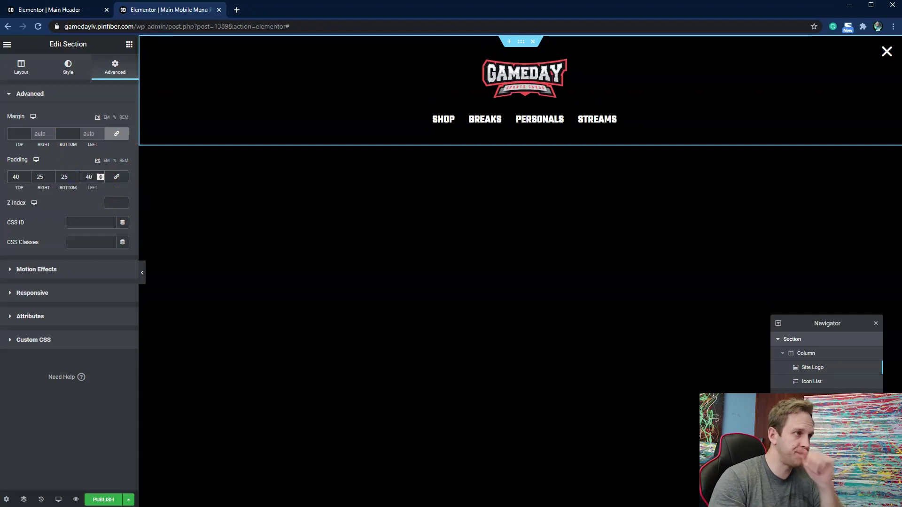
key("BackSpace")
type("25")
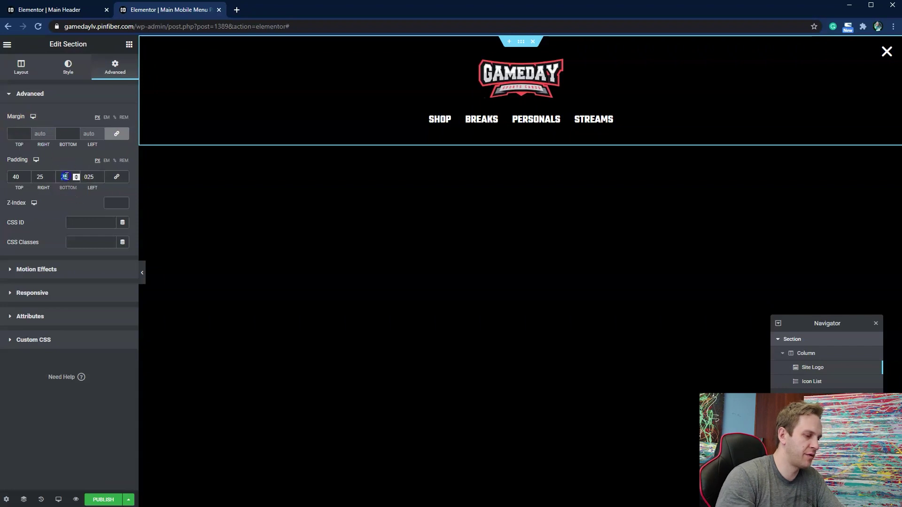
type("40")
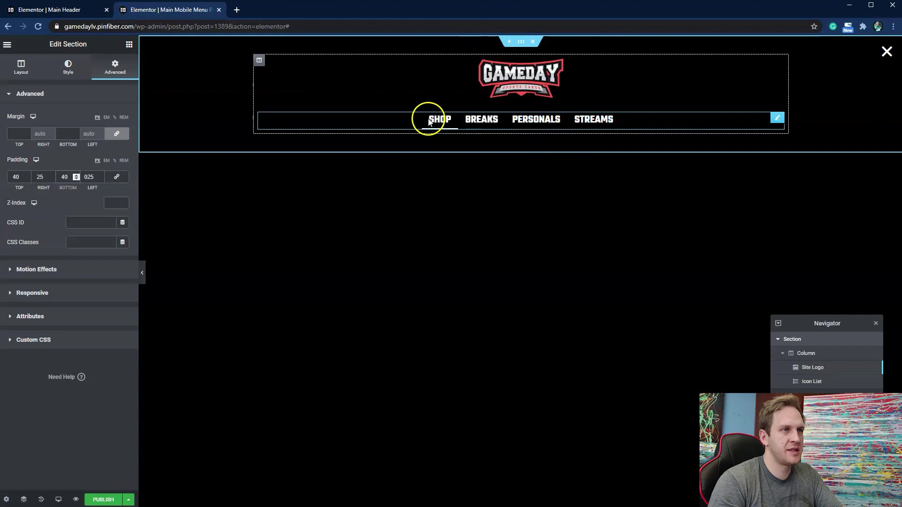
Step: Switch the popup icon list's layout from inline to the default vertical arrangement
left_click(542, 130)
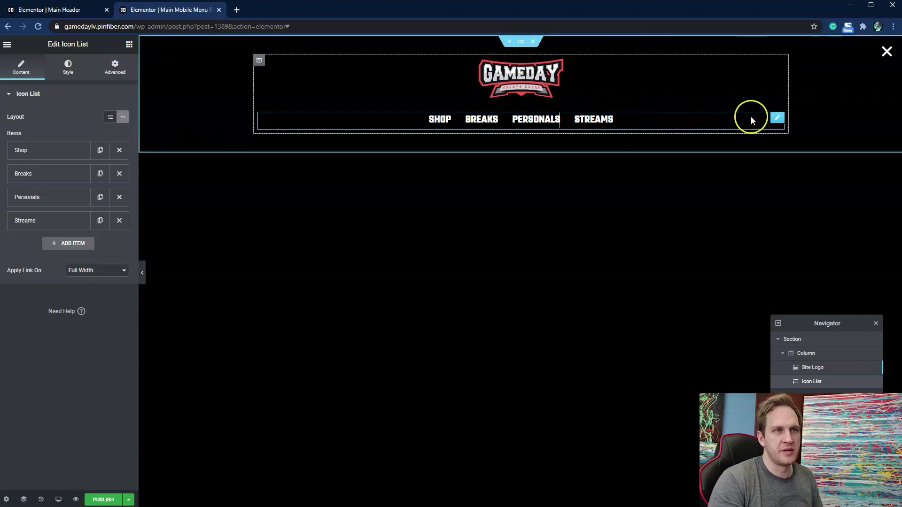
left_click(640, 131)
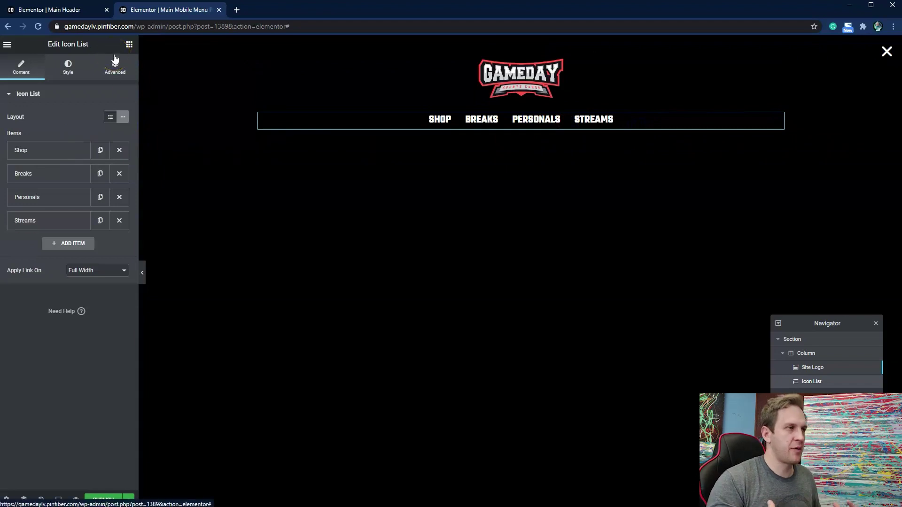
left_click(630, 123)
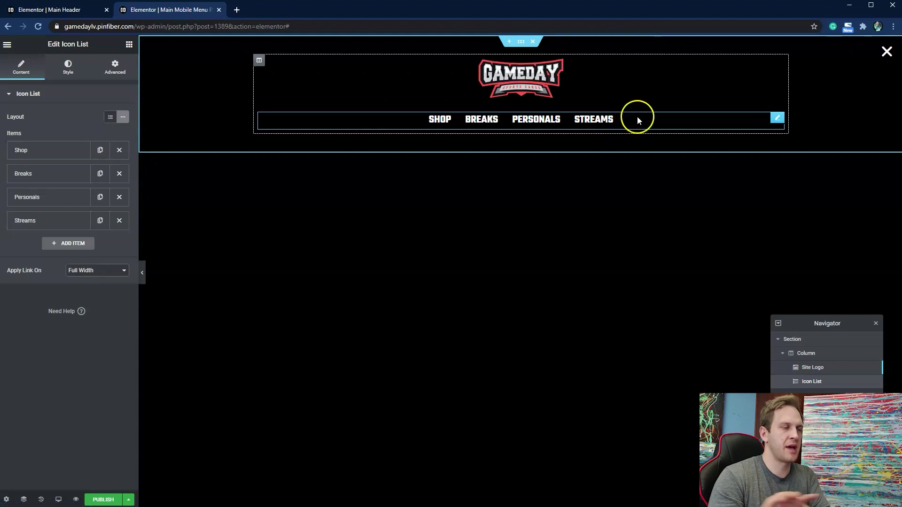
left_click(777, 122)
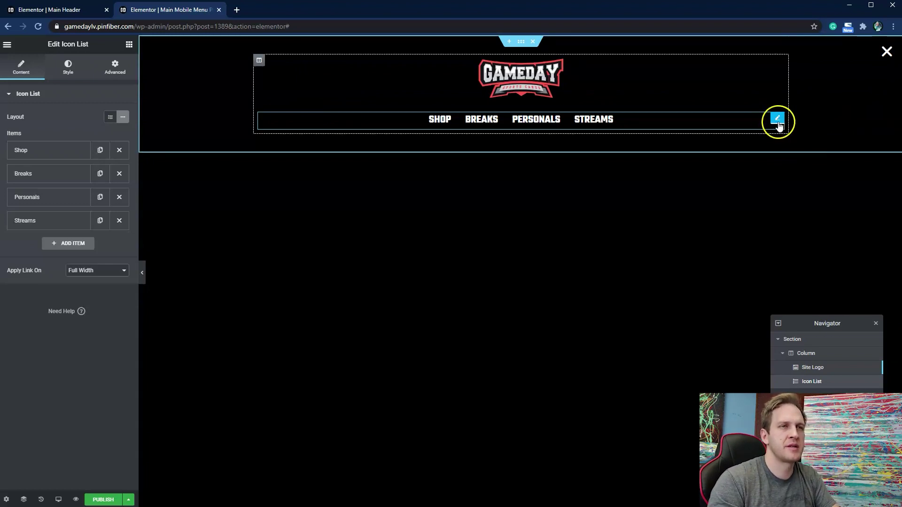
left_click(111, 119)
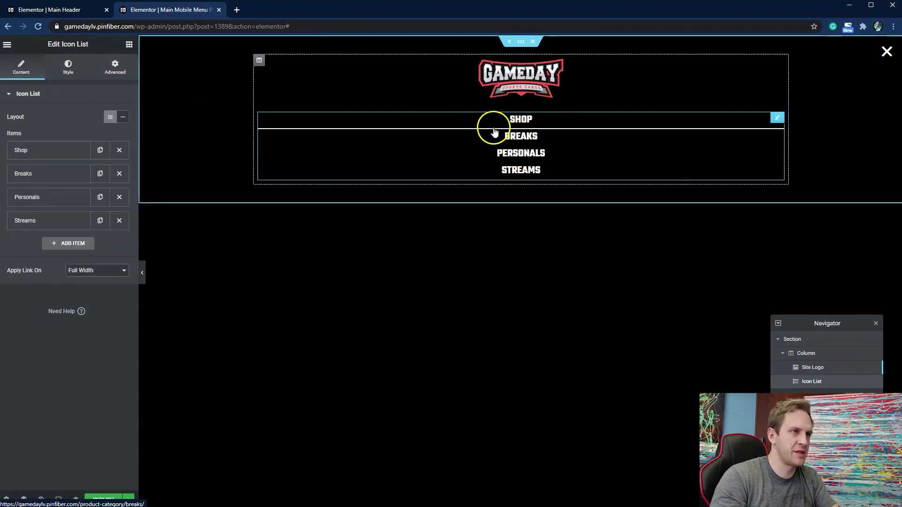
left_click(515, 123)
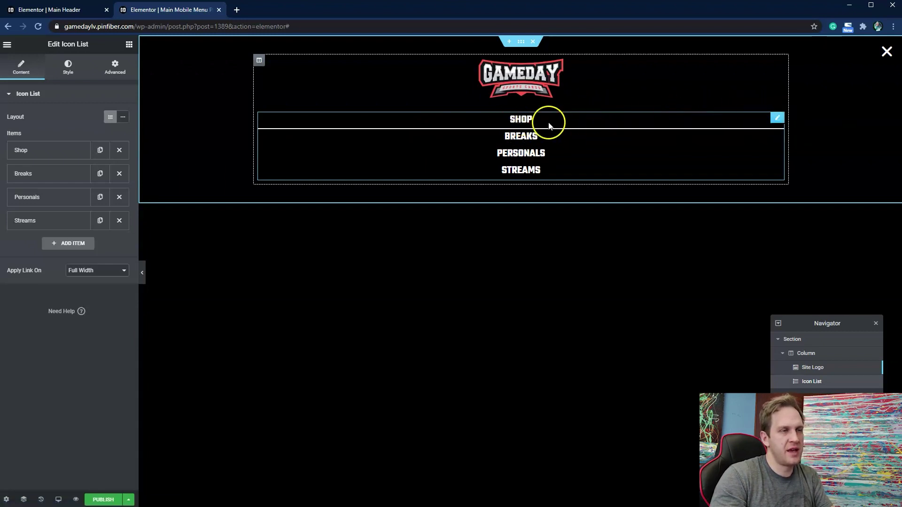
left_click(522, 121)
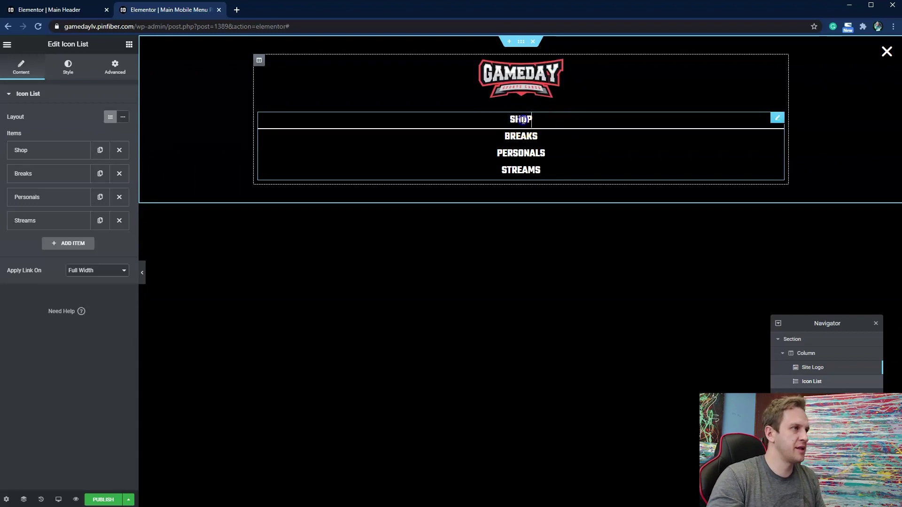
Step: Set the popup icon list's positioning width to Inline (auto)
left_click(115, 69)
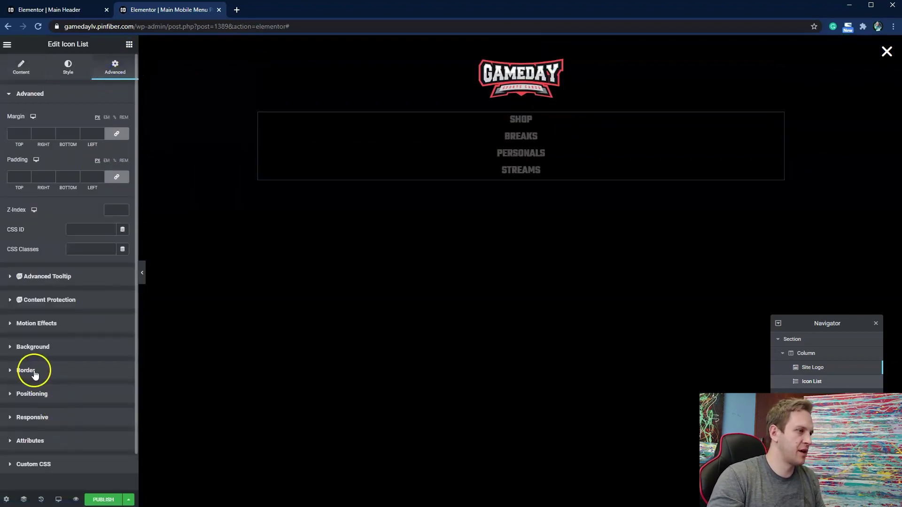
left_click(43, 394)
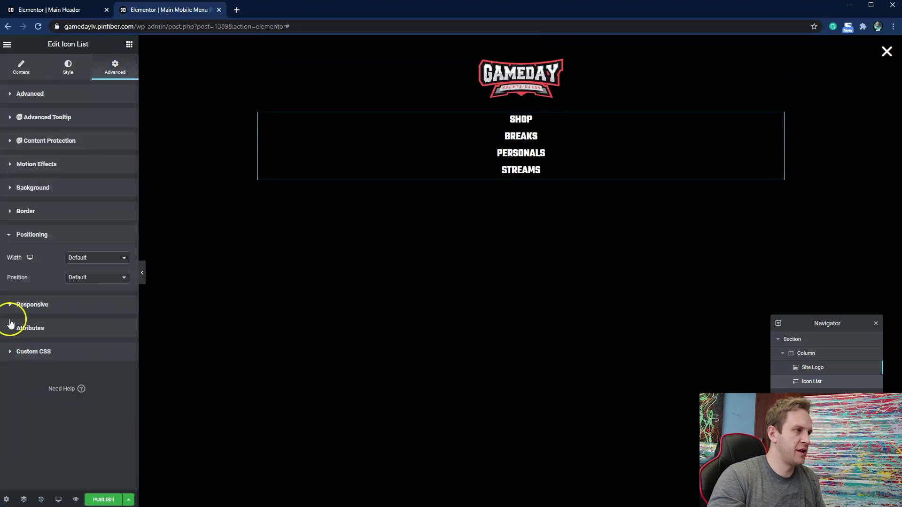
left_click(75, 258)
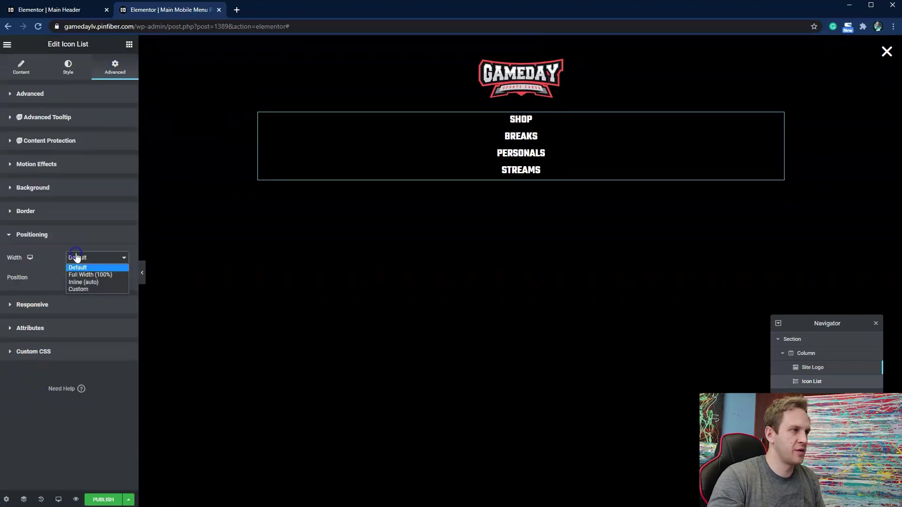
left_click(86, 283)
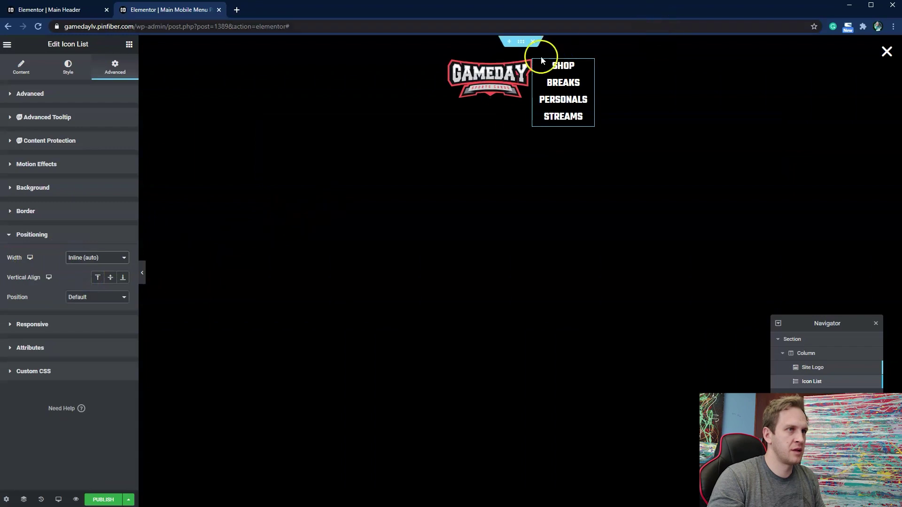
Step: Set the popup site logo's positioning width to Default
left_click(499, 82)
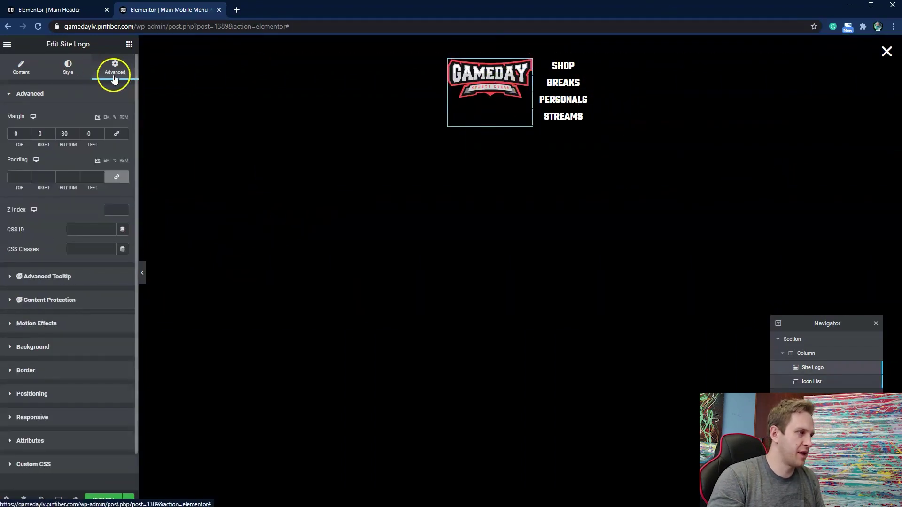
left_click(61, 392)
left_click(95, 258)
left_click(92, 267)
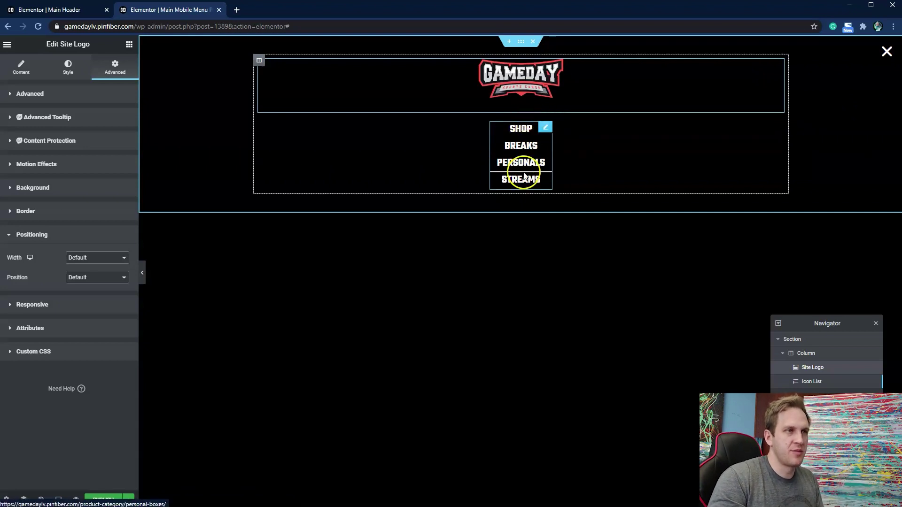
Step: Set the icon list's space between items to 23 and publish the popup without adding any display conditions
left_click(545, 128)
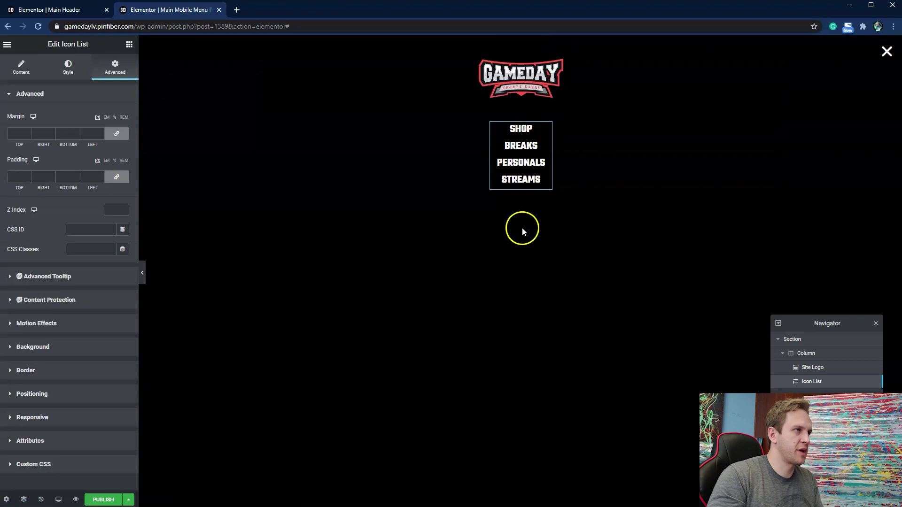
left_click(67, 71)
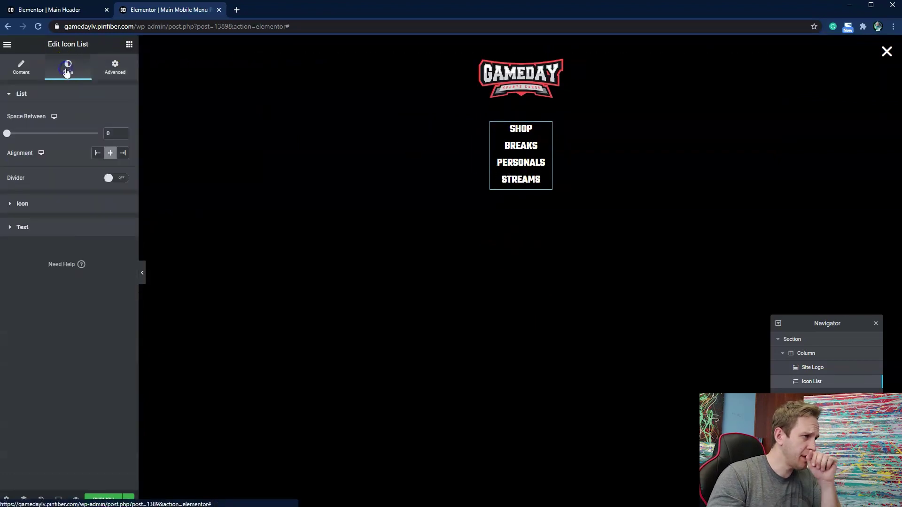
left_click_drag(6, 136, 49, 135)
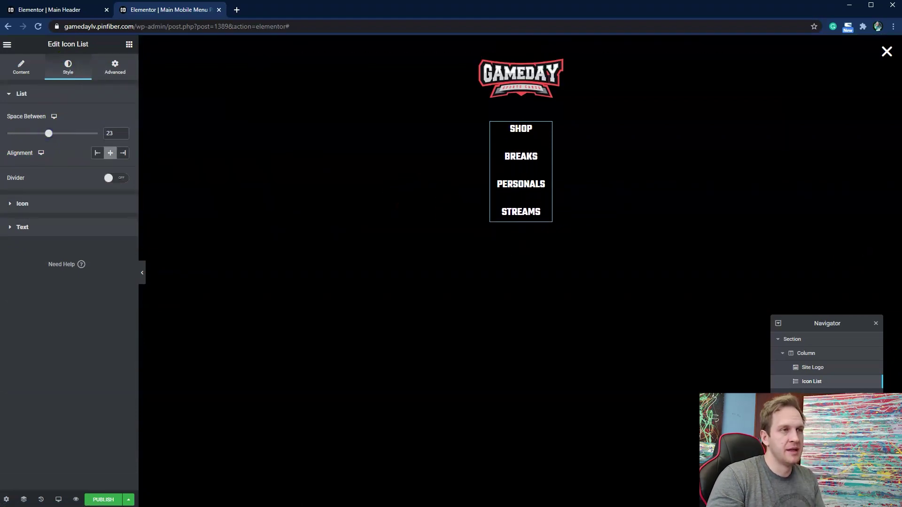
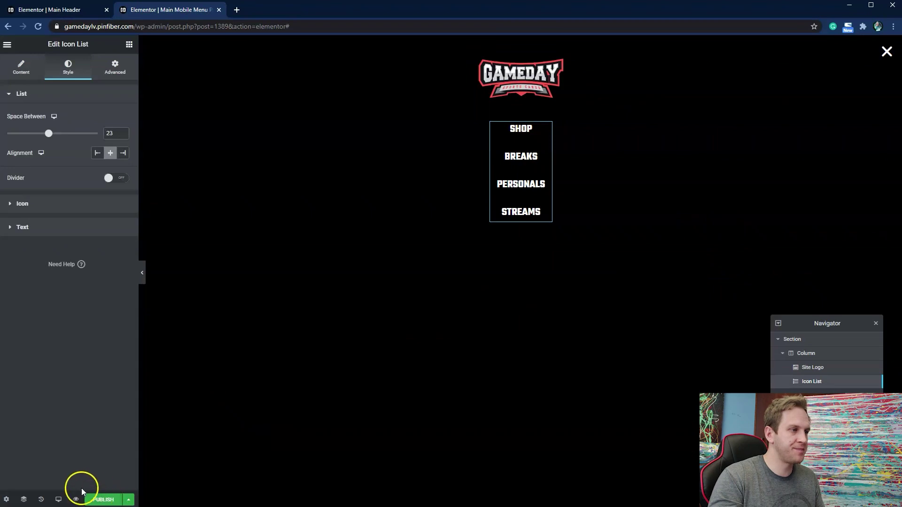
left_click(101, 500)
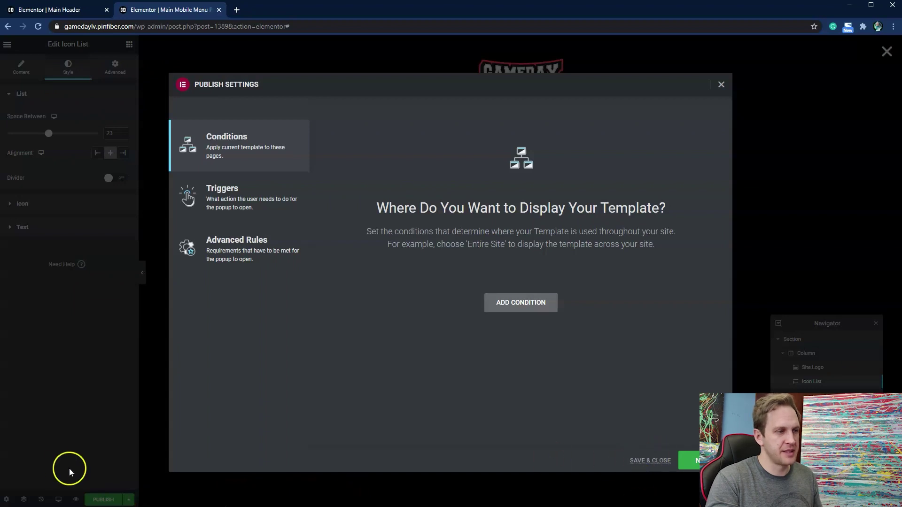
left_click(655, 460)
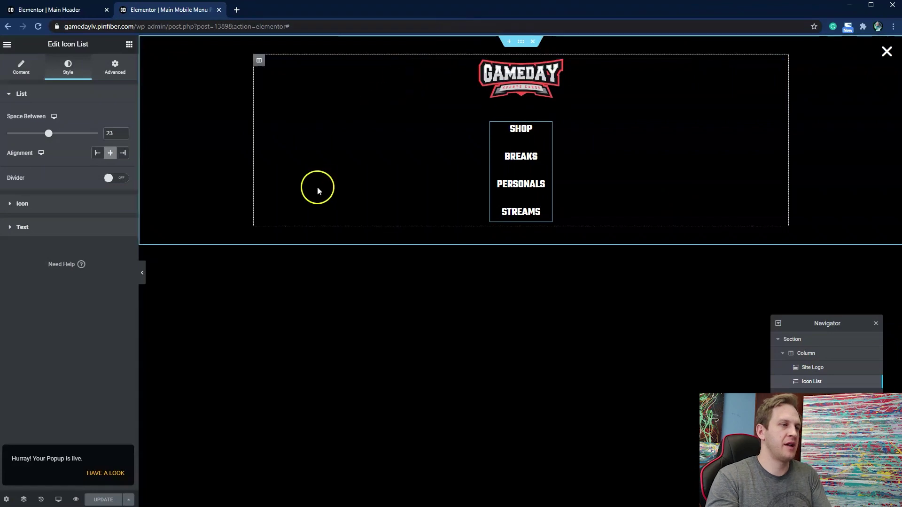
Step: Switch to the Main Header editor and reload the page
left_click(56, 11)
left_click(540, 298)
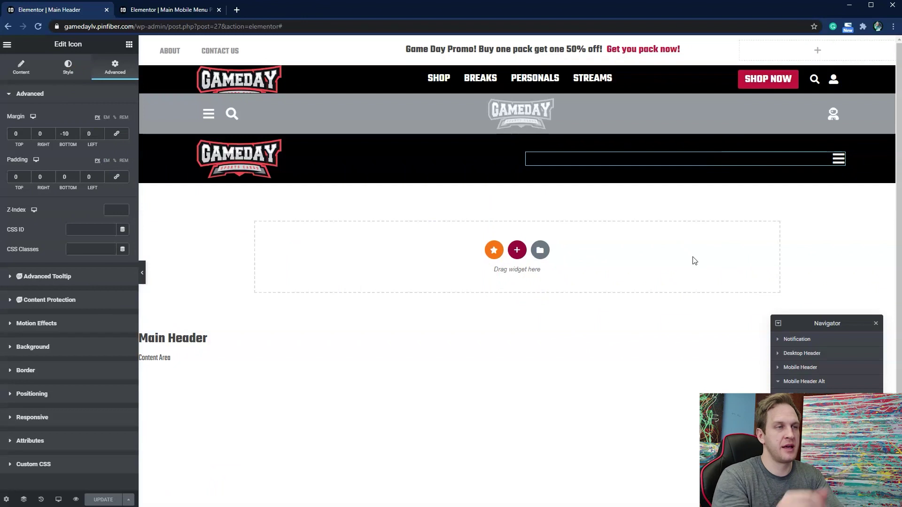
key("F5")
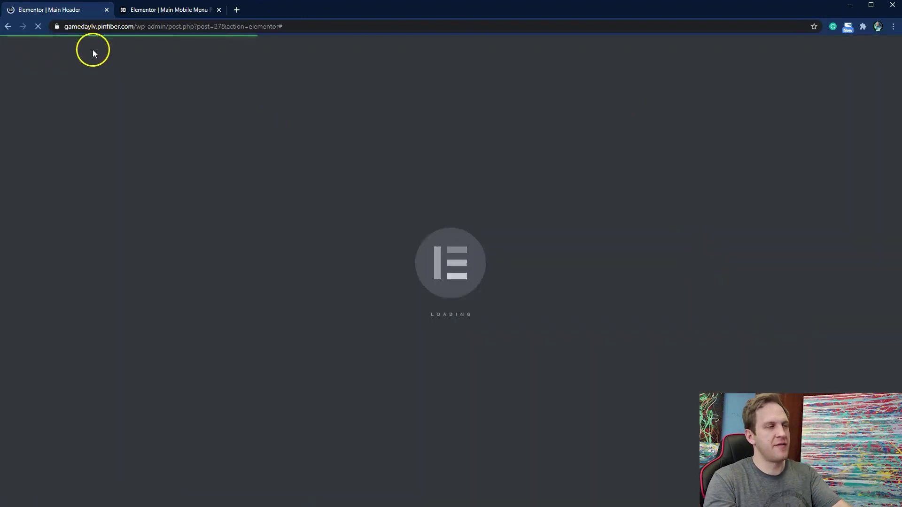
right_click(54, 10)
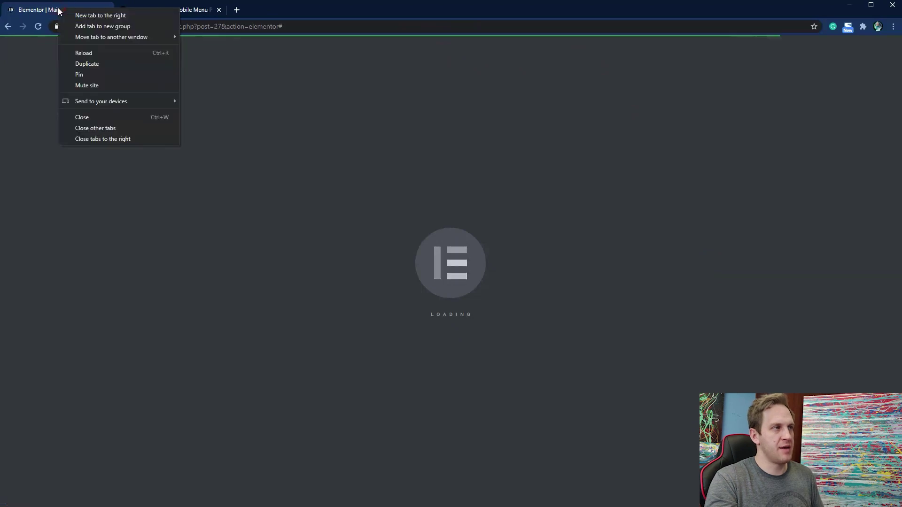
right_click(51, 8)
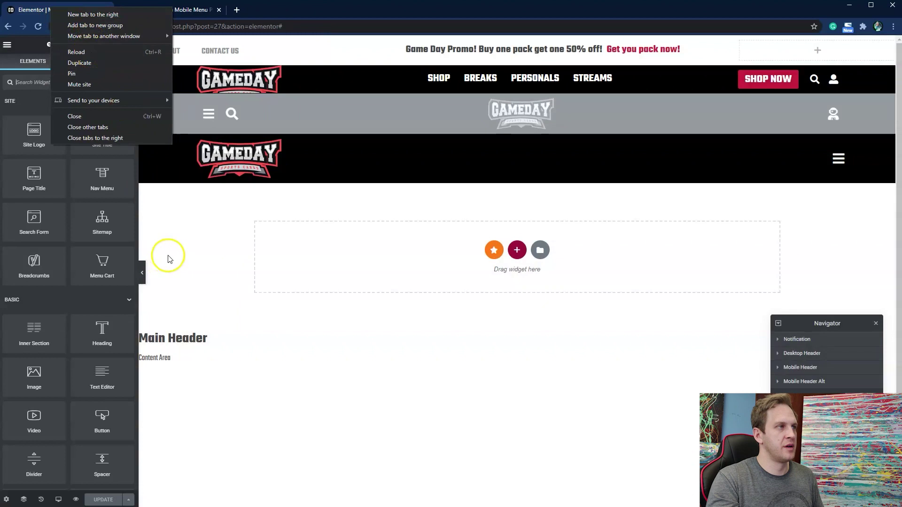
left_click(181, 228)
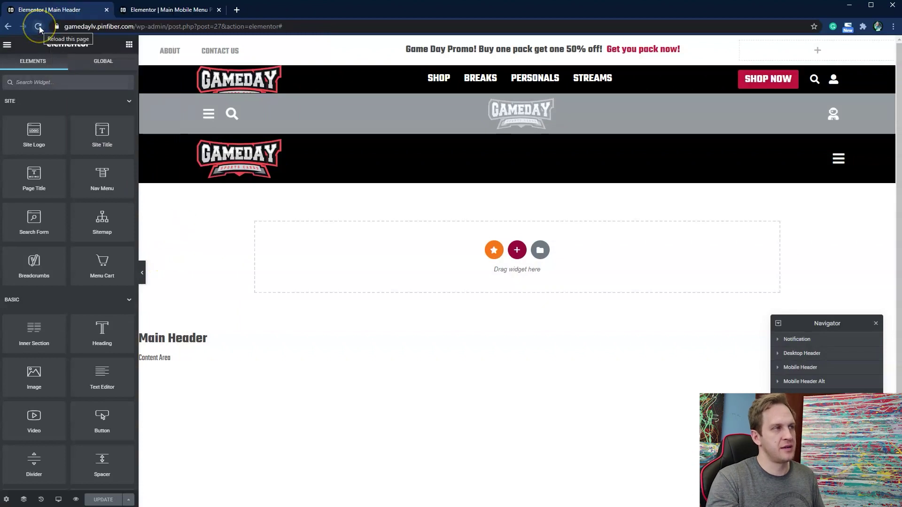
Step: Assign the Popup dynamic tag to the link of the menu icon in the Mobile Header Alt section
left_click(825, 225)
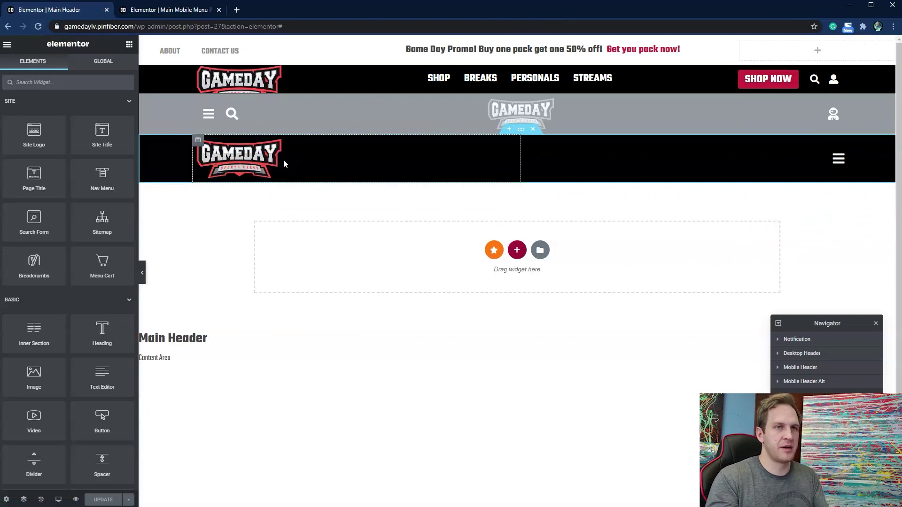
left_click(818, 172)
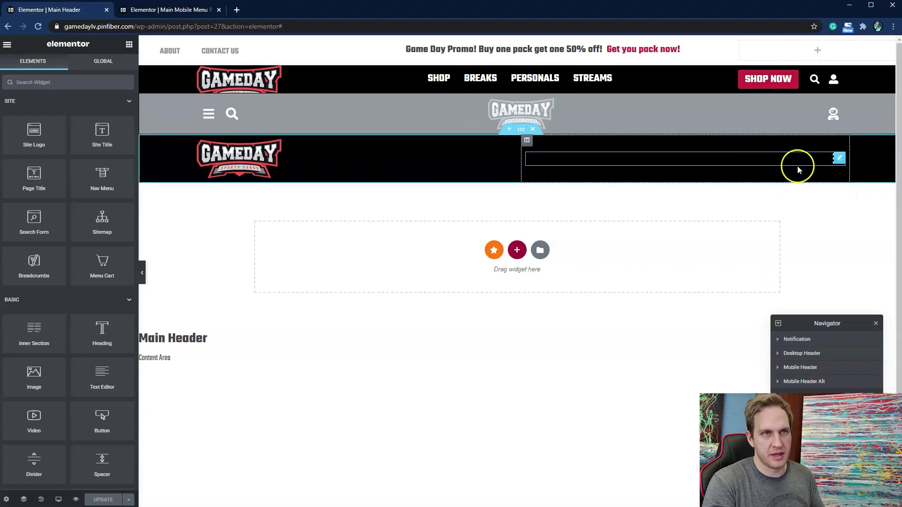
left_click(840, 159)
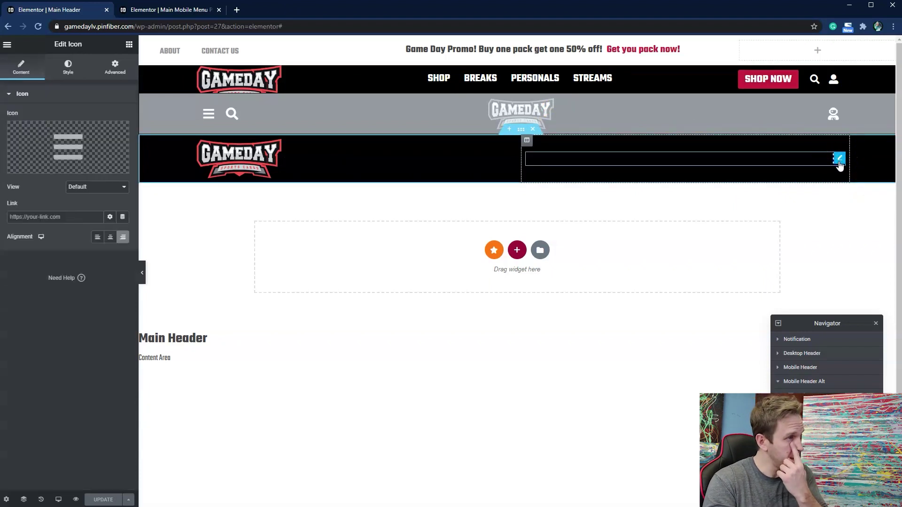
left_click(70, 217)
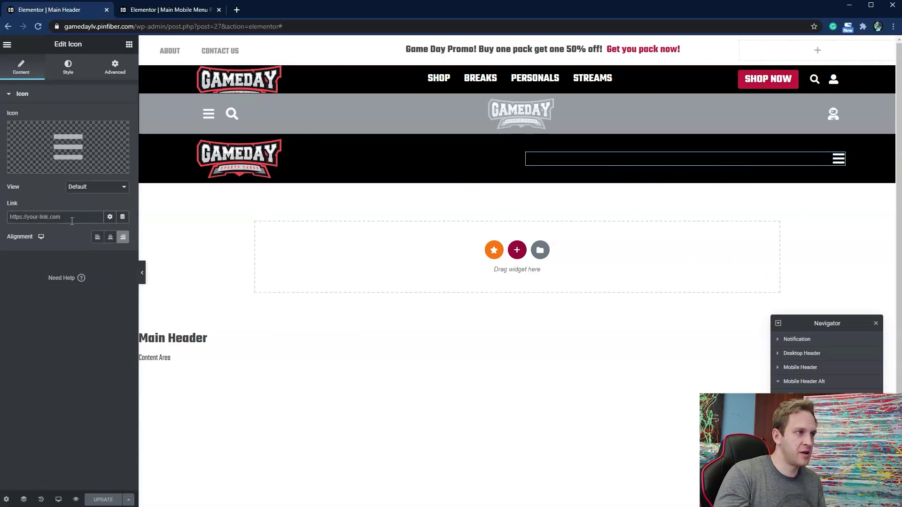
left_click(122, 218)
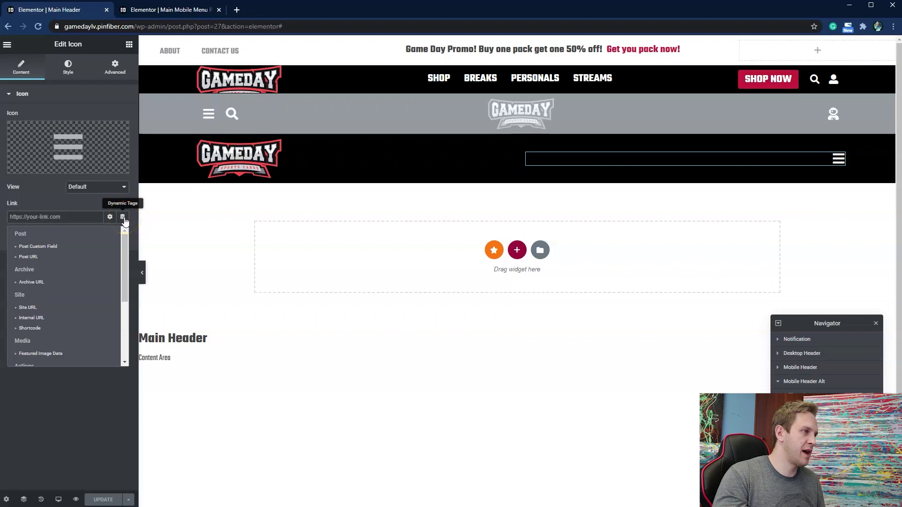
scroll(89, 237, "down", 3)
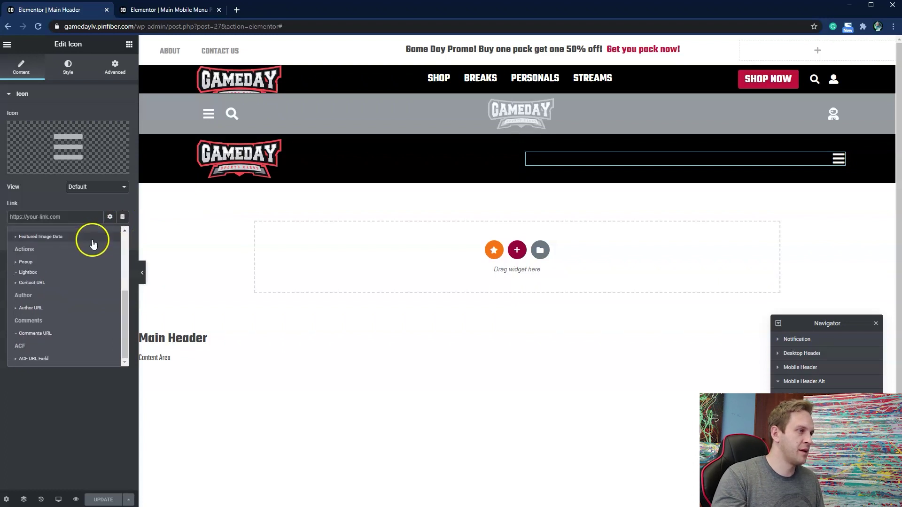
left_click(25, 262)
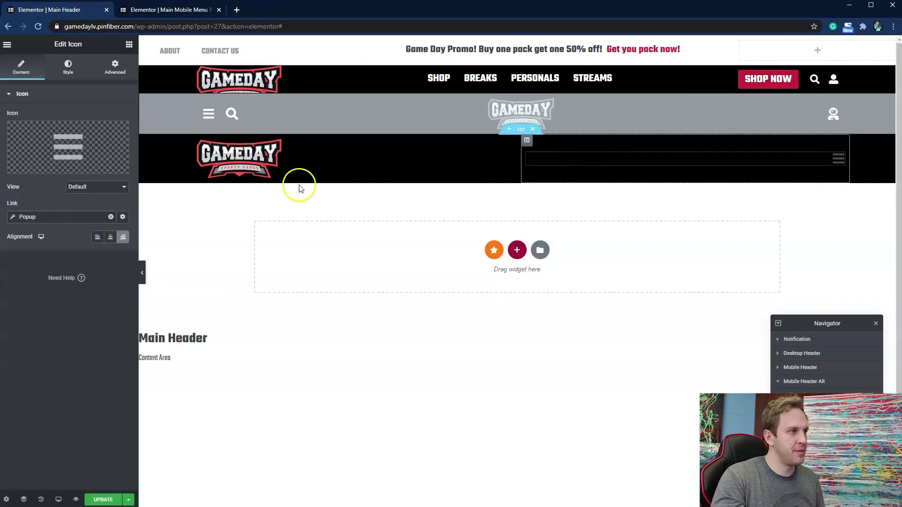
Step: Search for "main" in the icon link's popup settings and choose Main Mobile Menu Popup as the popup to open
left_click(13, 218)
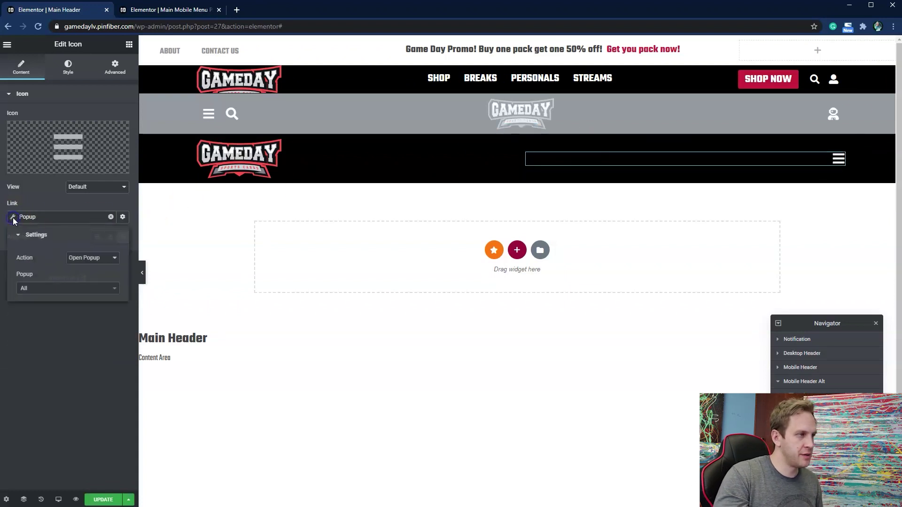
left_click(12, 220)
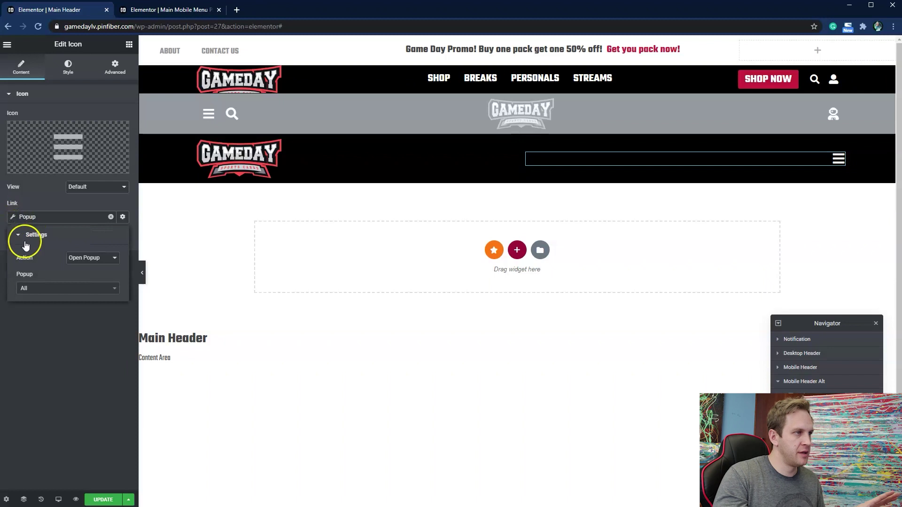
left_click(37, 290)
left_click(63, 291)
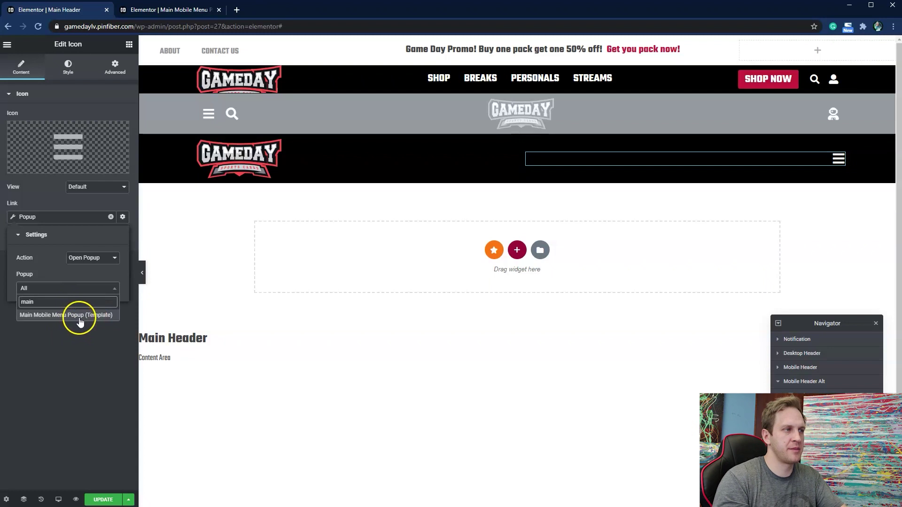
left_click(78, 321)
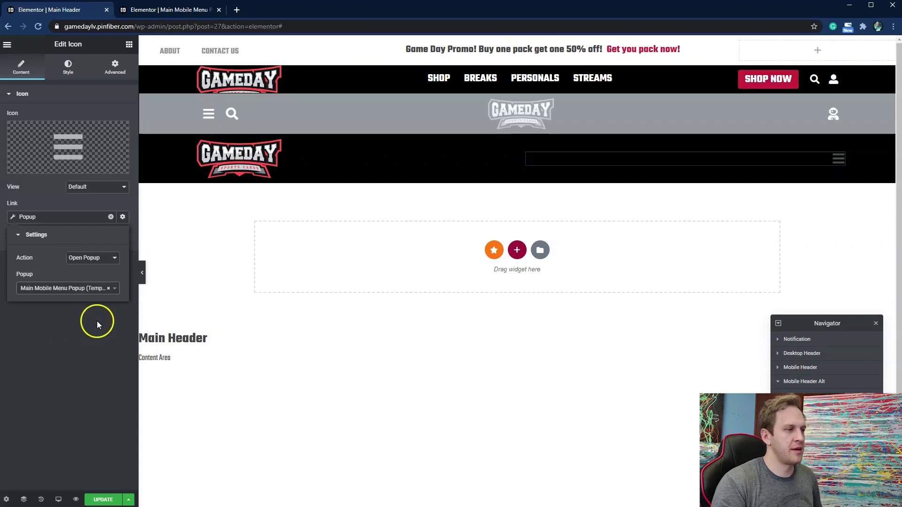
Step: Update the Main Header template and reload the live home page in the narrow mobile-width browser window
left_click(211, 315)
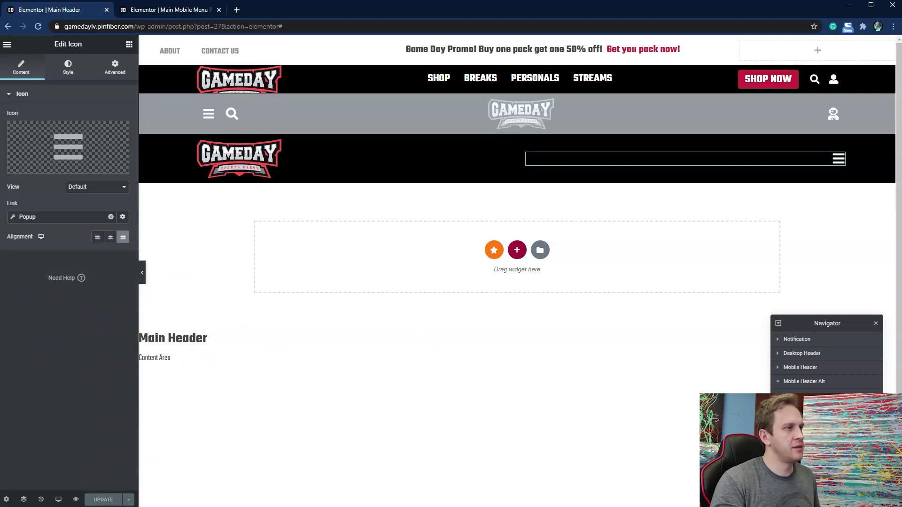
key("alt+Tab")
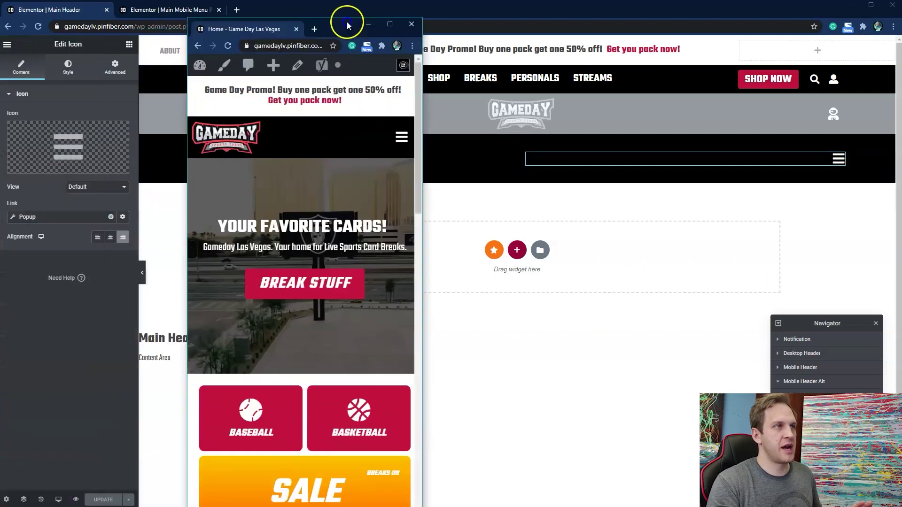
left_click_drag(346, 20, 451, 21)
left_click(331, 31)
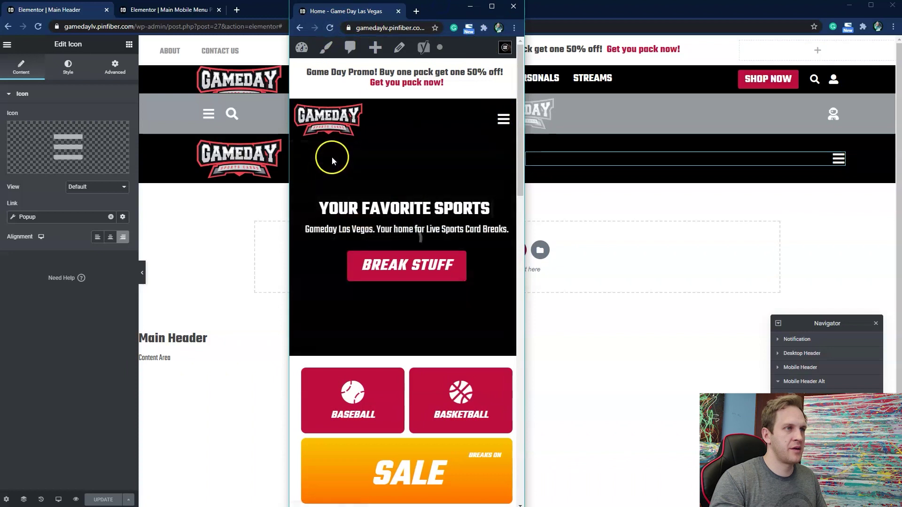
Step: Test the header's menu icon on the mobile-width home page by opening and closing the full-screen menu popup
left_click(504, 119)
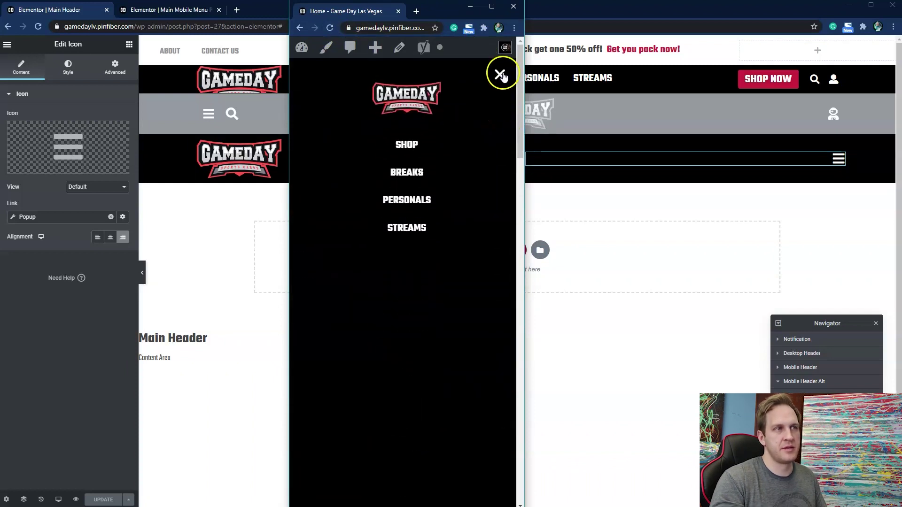
left_click(501, 76)
left_click(502, 120)
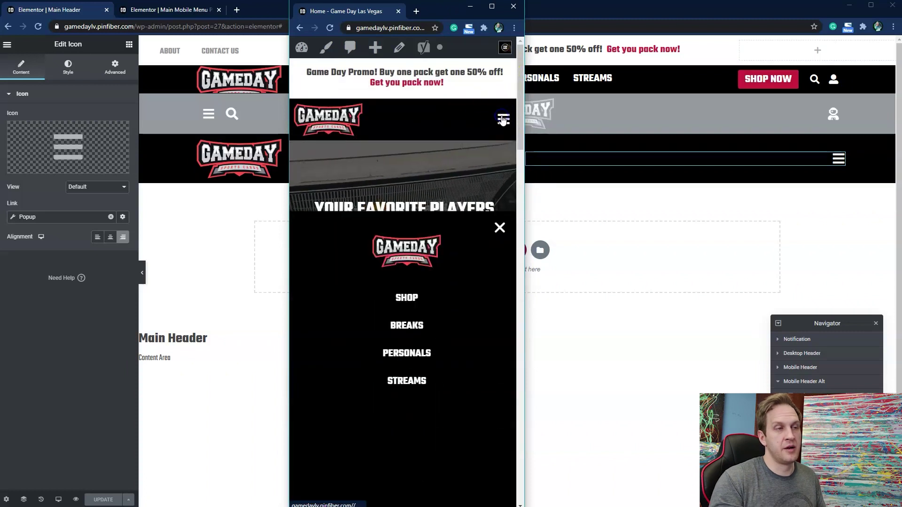
left_click(400, 48)
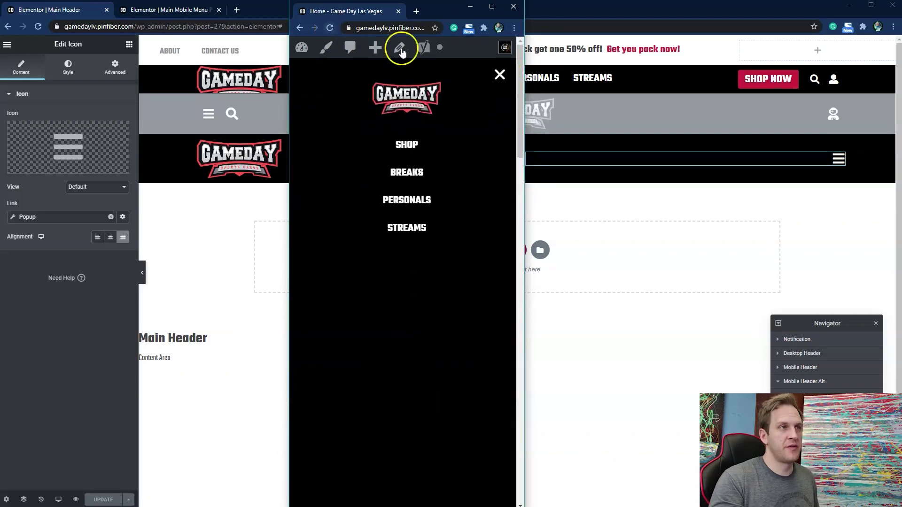
left_click(500, 75)
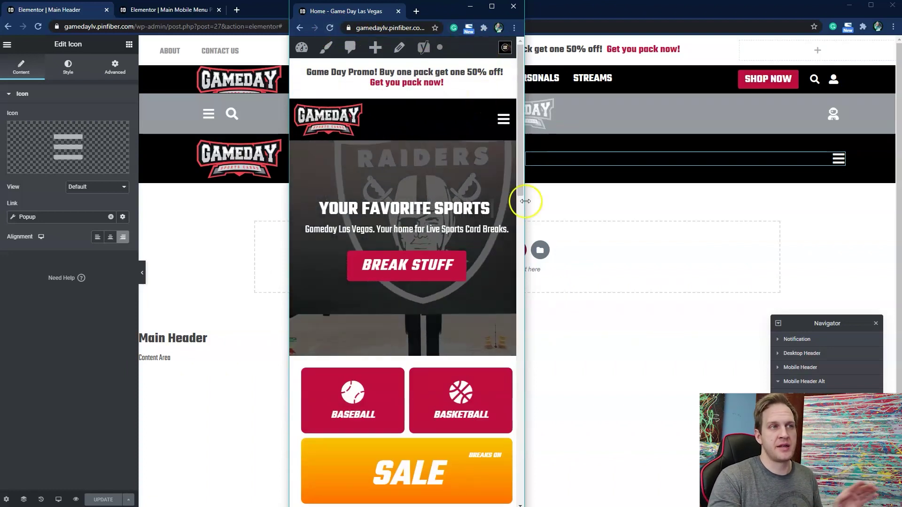
left_click(501, 118)
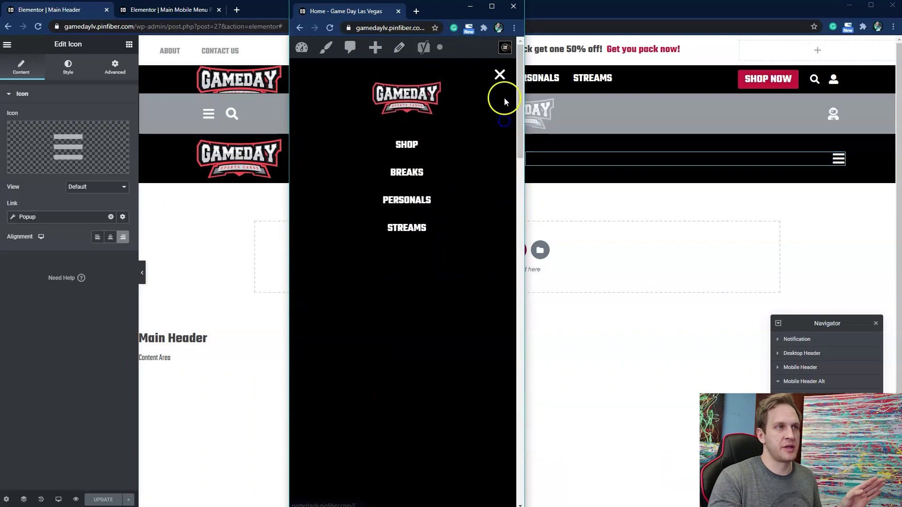
Step: Open 702pros.com in a new tab of the narrow window and examine how its mobile menu opens and closes
left_click(418, 12)
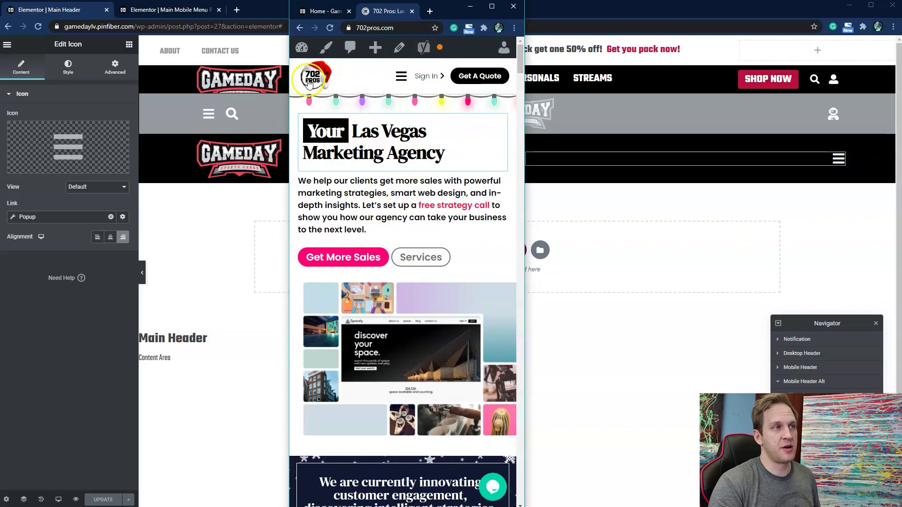
left_click(400, 78)
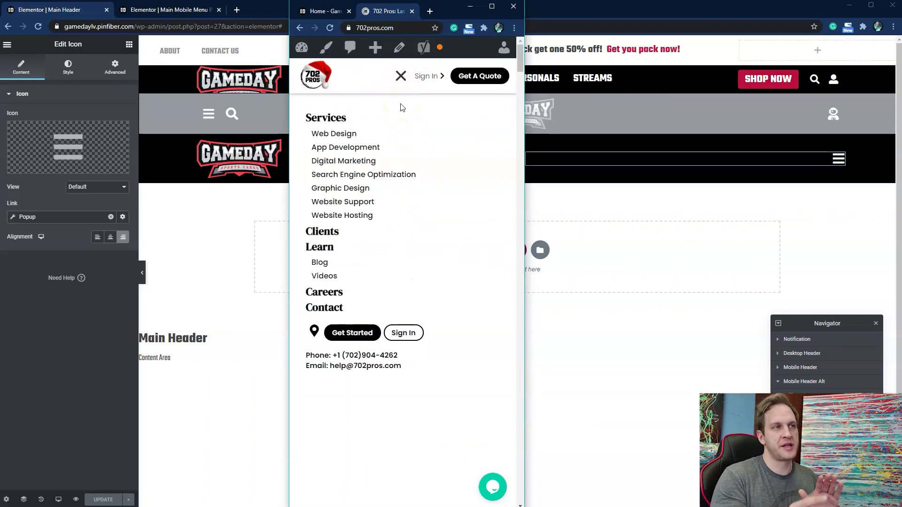
left_click(402, 78)
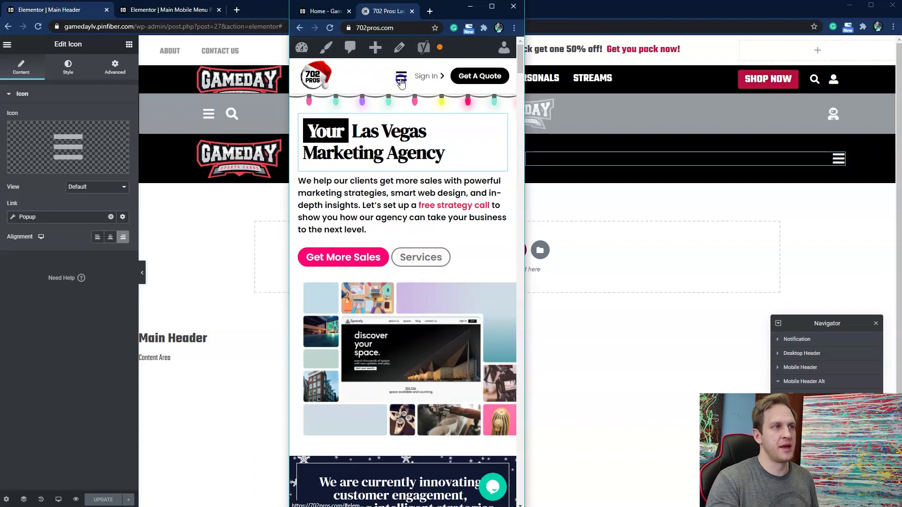
left_click(401, 80)
left_click(400, 76)
left_click(401, 80)
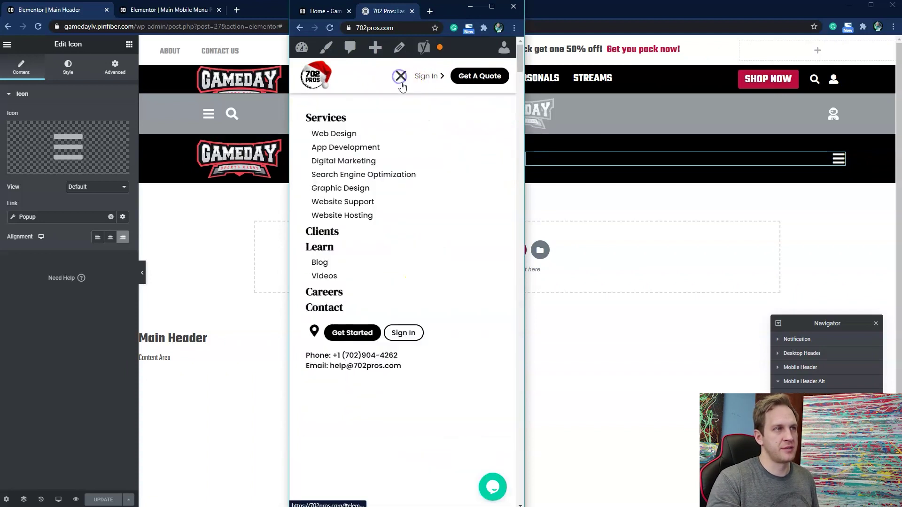
left_click(380, 63)
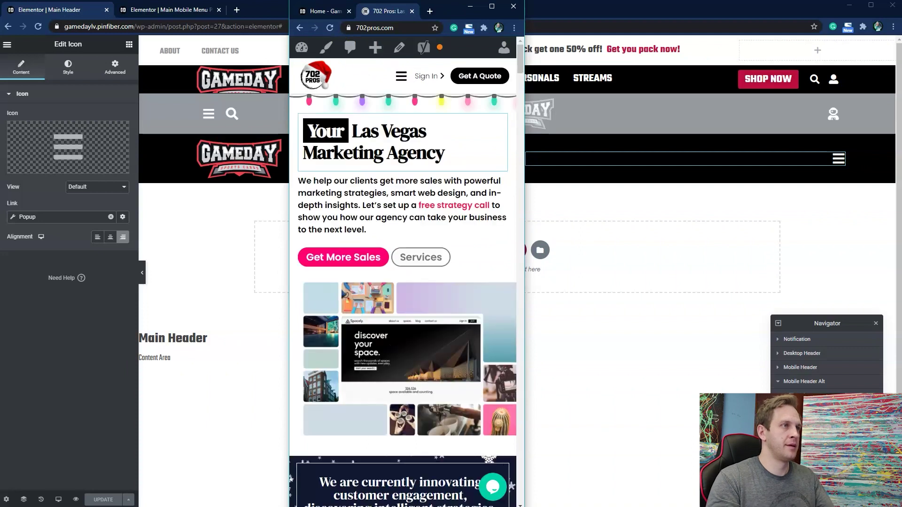
Step: Return to the Game Day home page, retest opening and closing its menu popup, and minimize the narrow window
left_click(331, 12)
left_click(501, 114)
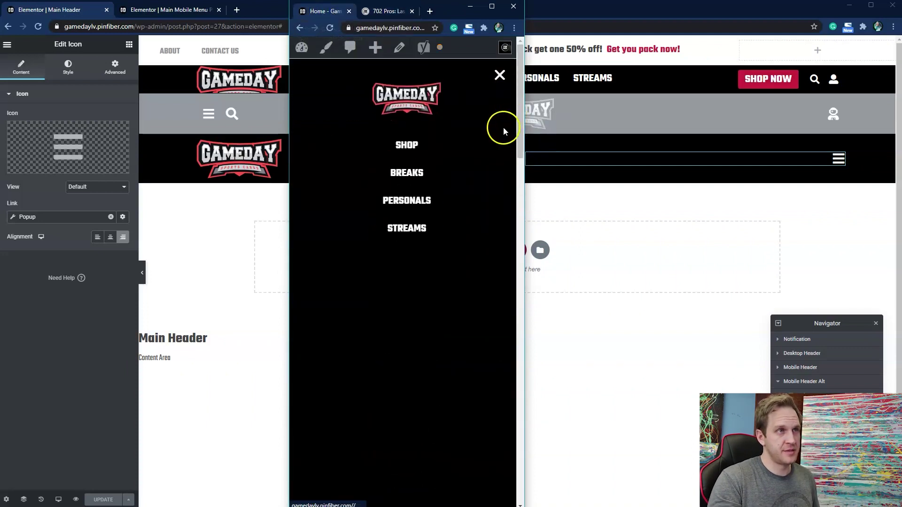
left_click(499, 80)
left_click(495, 123)
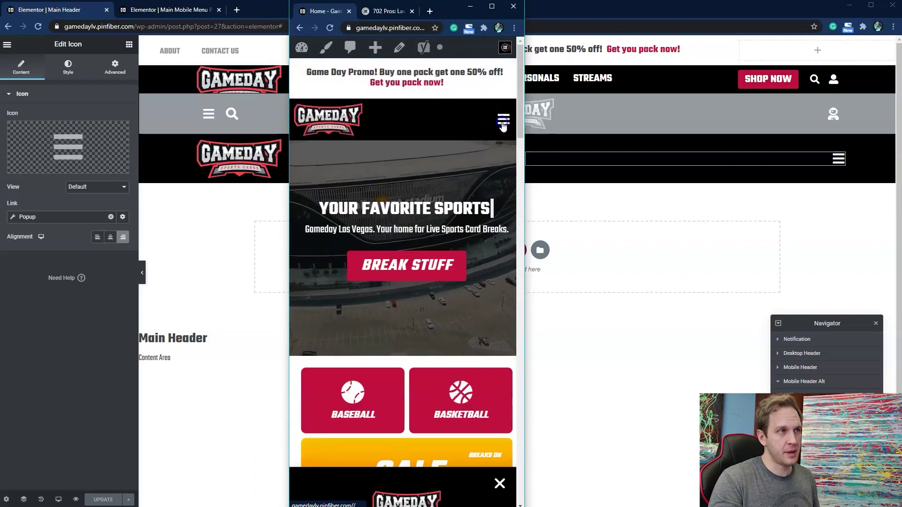
left_click(499, 79)
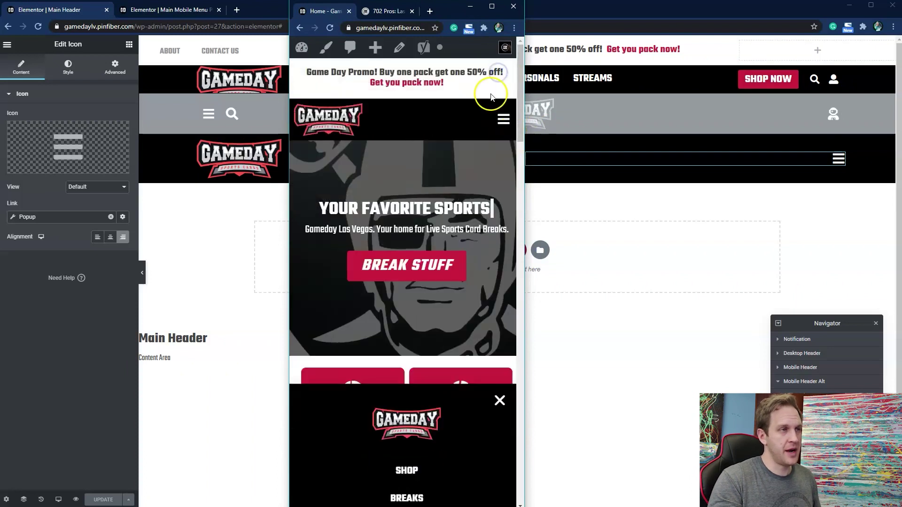
left_click(469, 6)
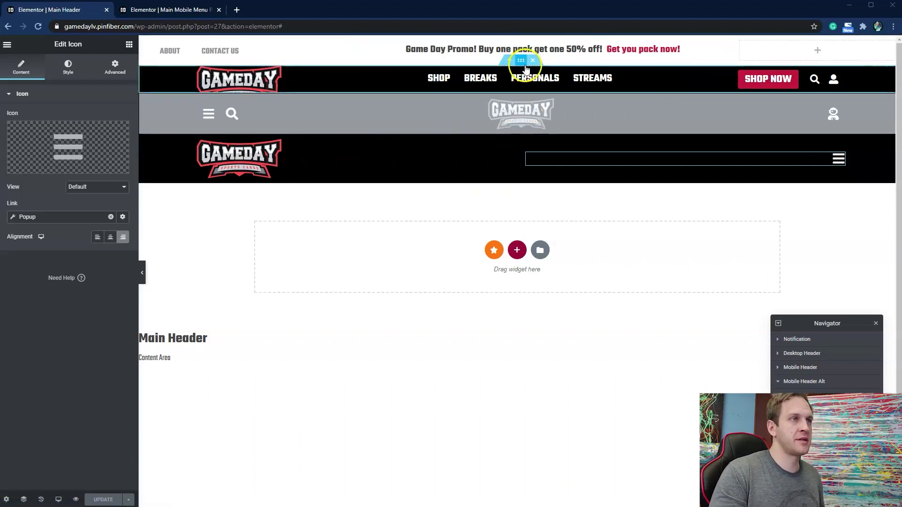
Step: Open the gamedaylv.pinfiber.com home page at full desktop width in a new browser tab
left_click(522, 63)
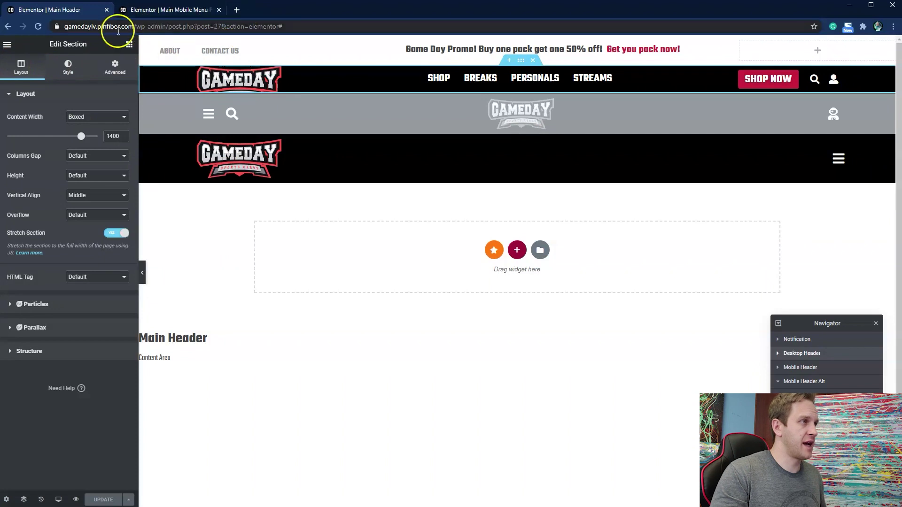
left_click(100, 26)
key("ctrl+c")
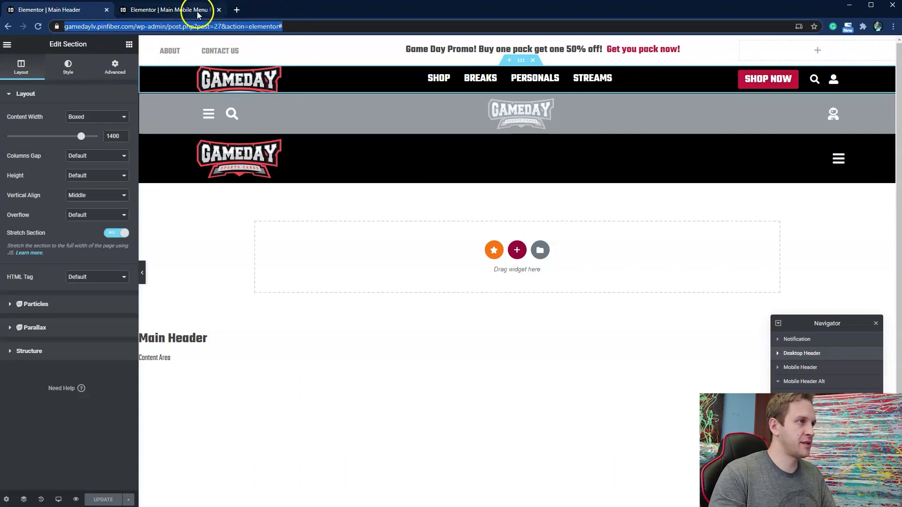
left_click(238, 10)
key("ctrl+v")
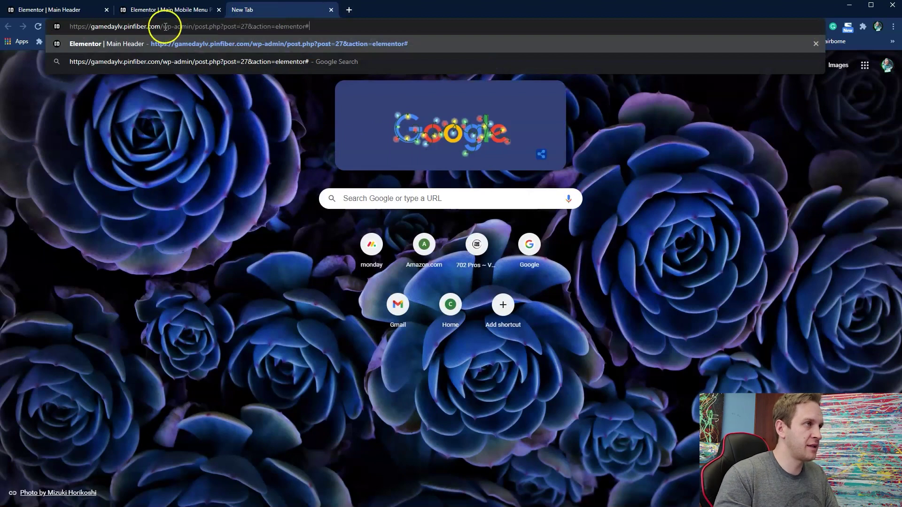
key("BackSpace")
key("Return")
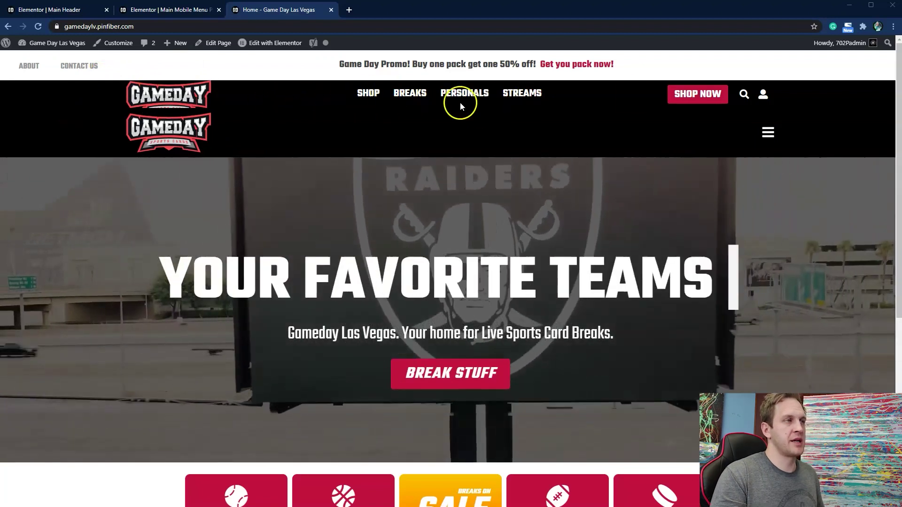
Step: In the Main Header editor, try Hide On Desktop for the Desktop Header section and switch it back to Show
left_click(71, 10)
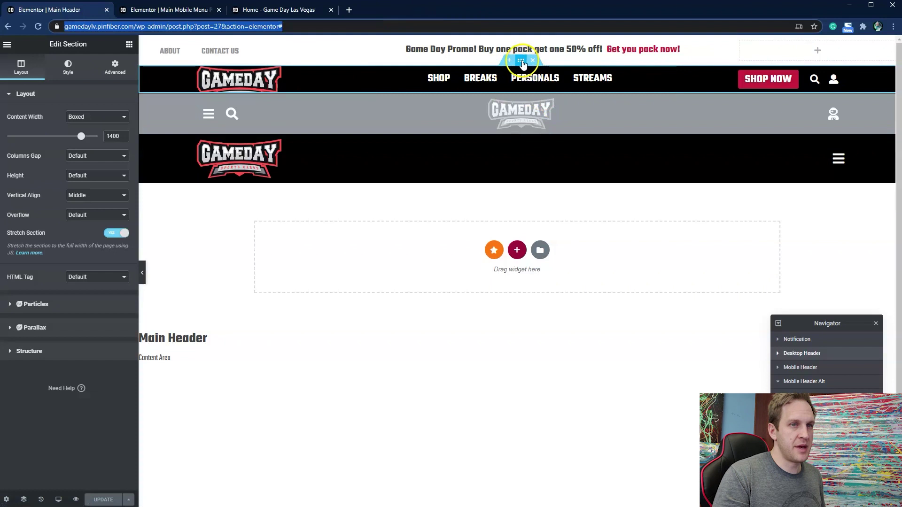
left_click(522, 62)
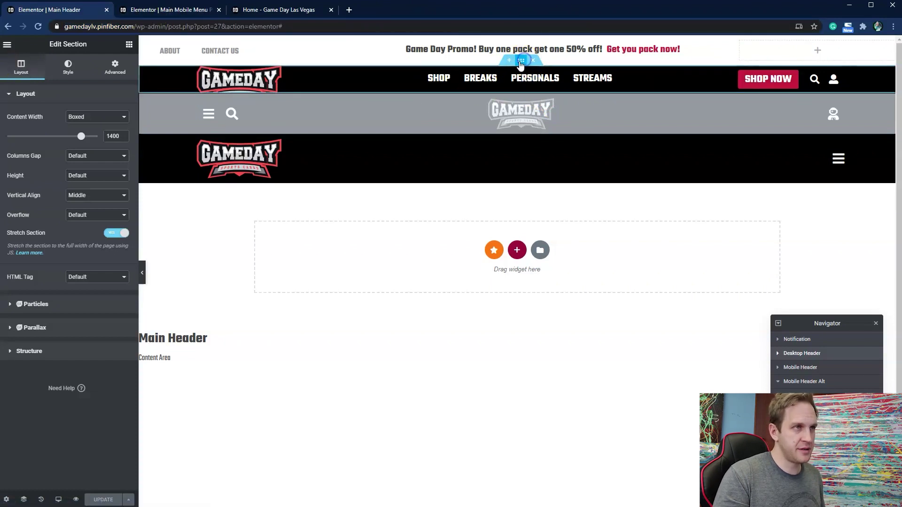
left_click(119, 73)
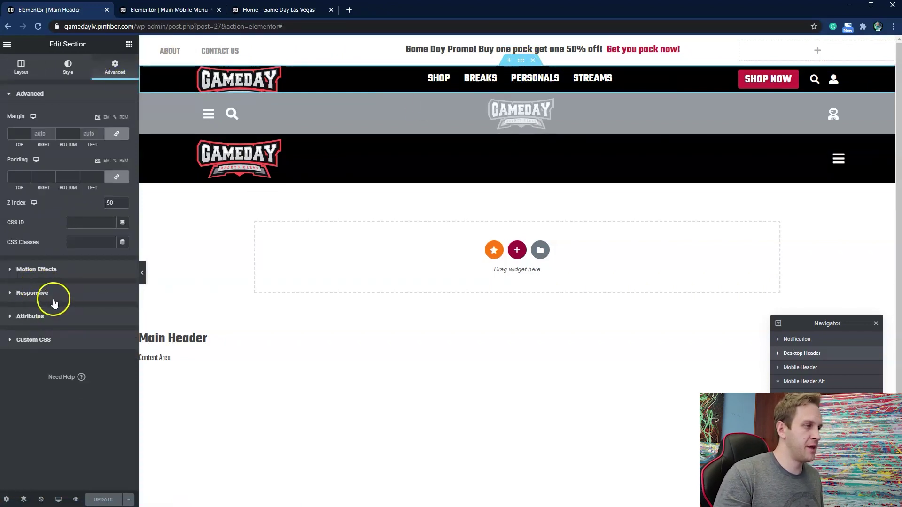
left_click(46, 299)
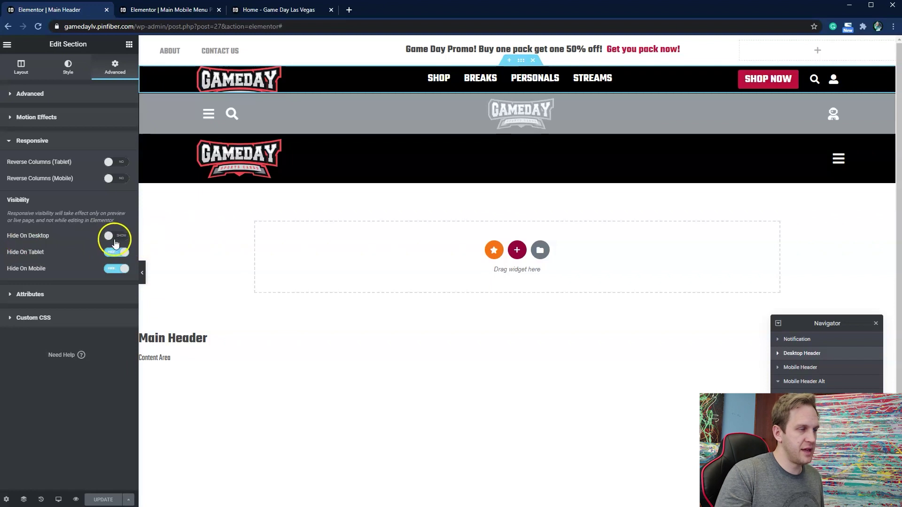
left_click(122, 241)
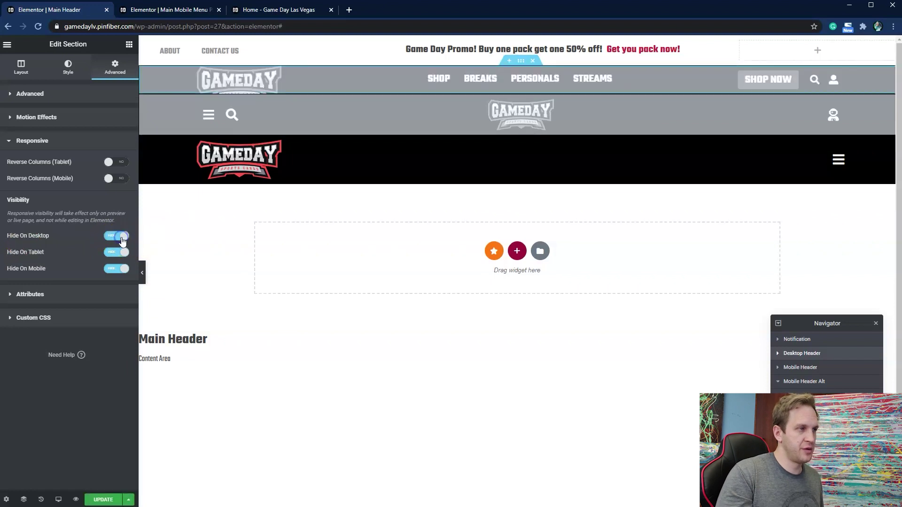
left_click(116, 241)
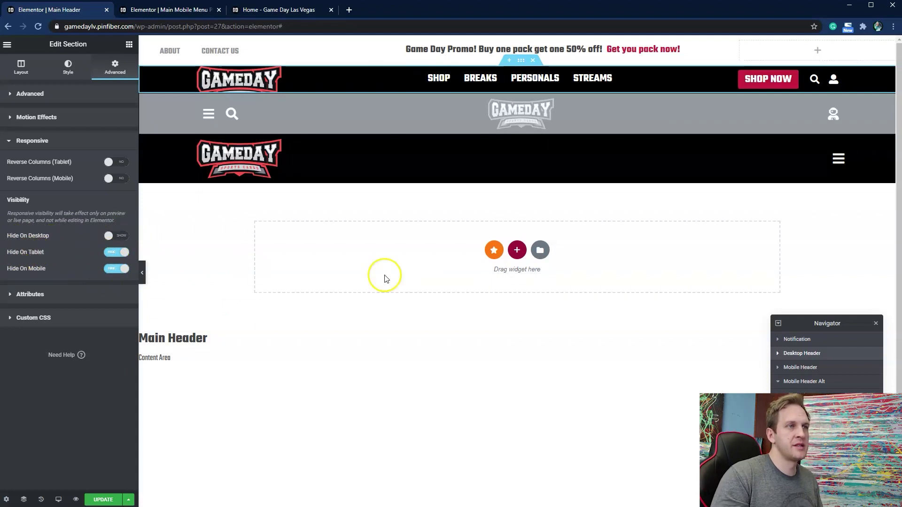
Step: Hide the Mobile Header Alt section on desktop through its responsive visibility and update the header
left_click(519, 133)
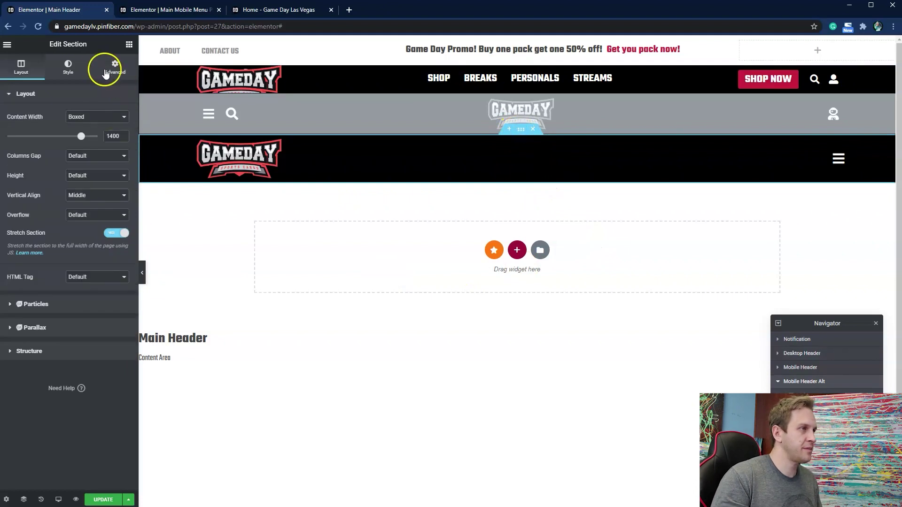
left_click(123, 66)
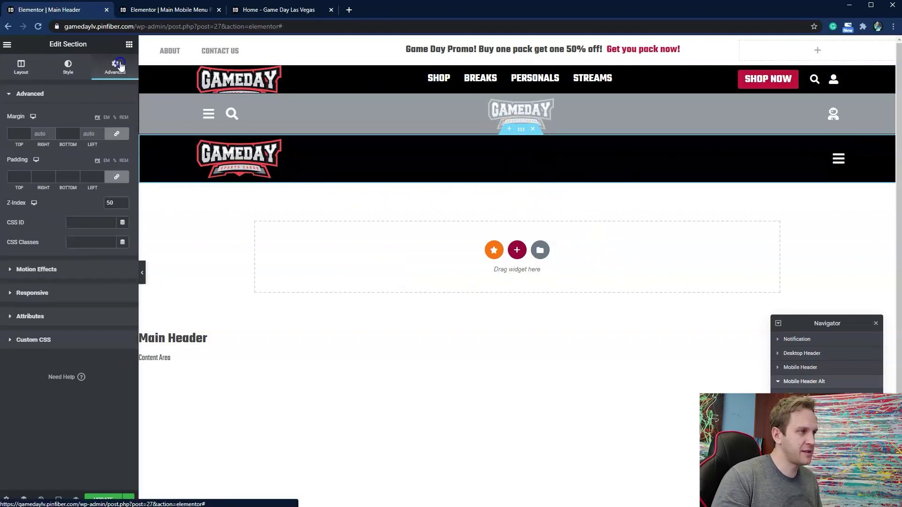
left_click(88, 294)
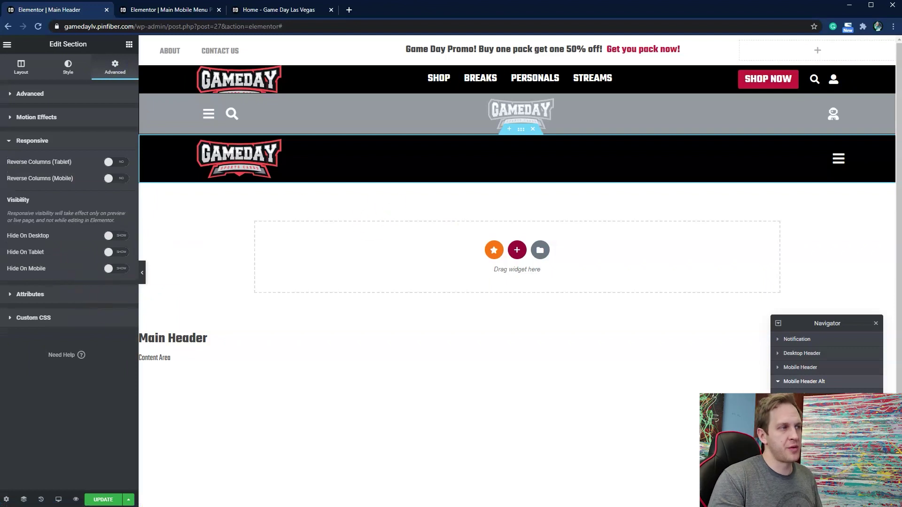
left_click(115, 237)
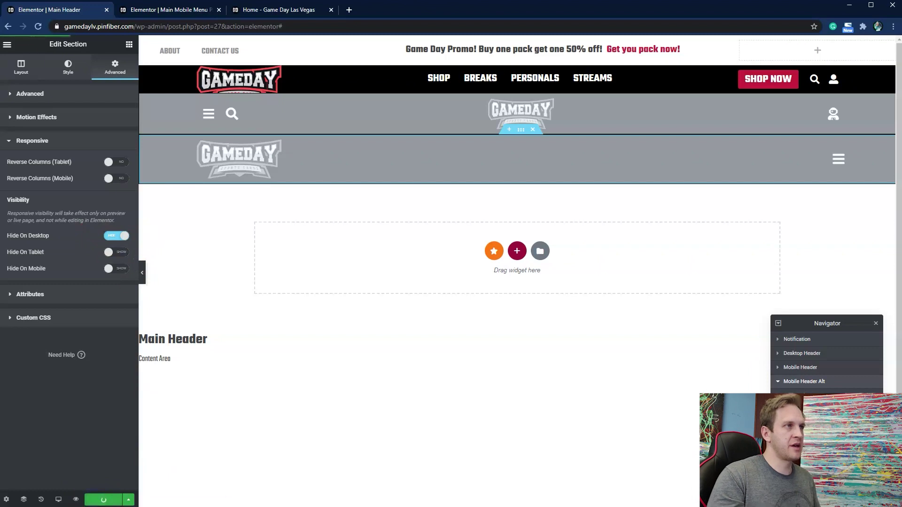
Step: Reload the live home page in both the desktop-width and mobile-width windows to check which header each shows
left_click(282, 10)
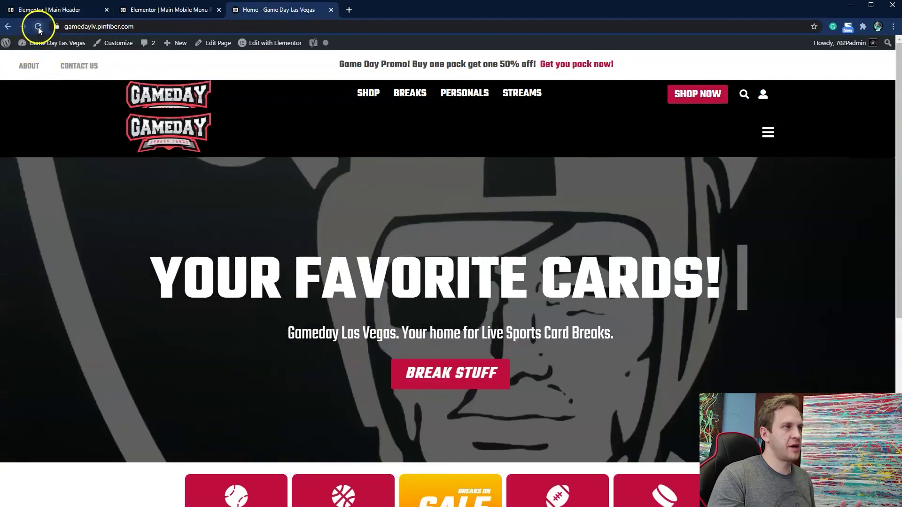
left_click(38, 26)
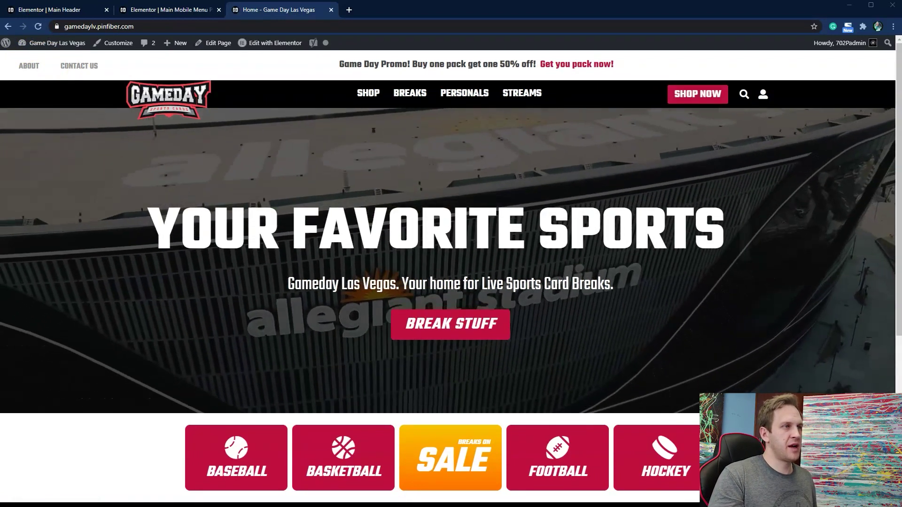
left_click_drag(0, 71, 358, 12)
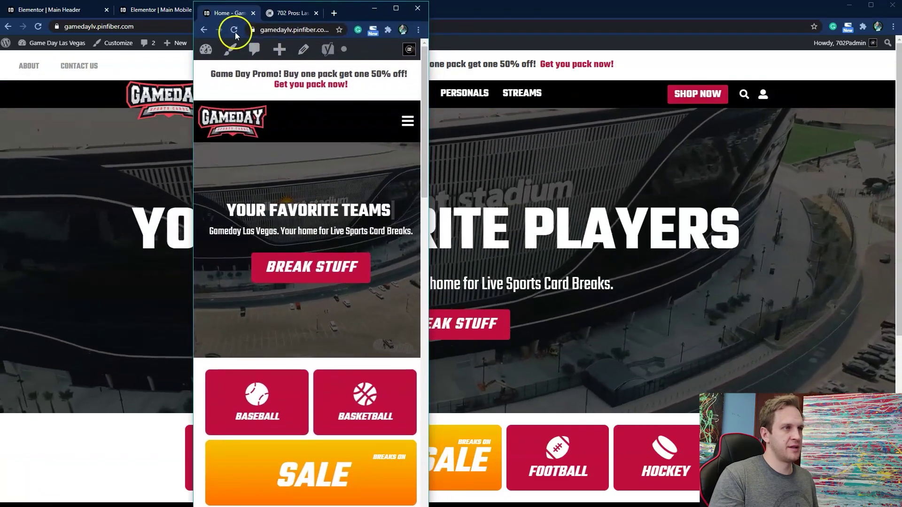
left_click(234, 31)
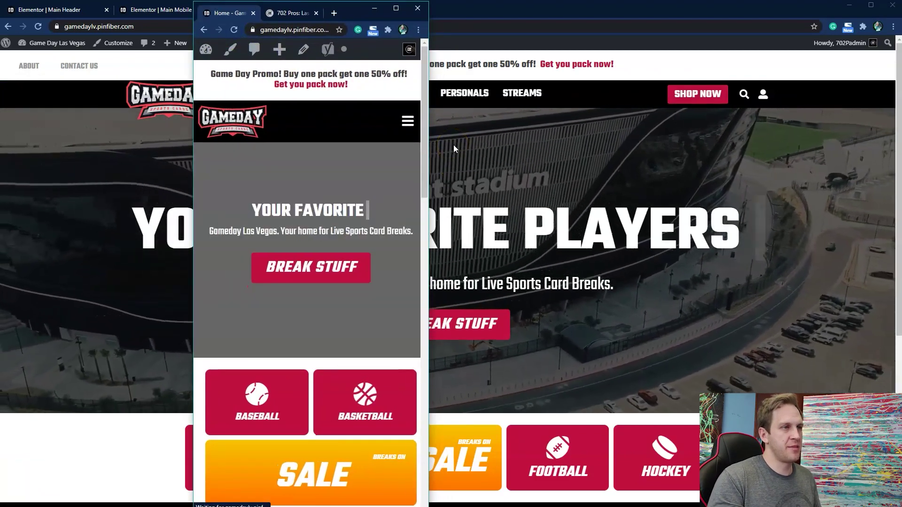
Step: Widen the mobile-size browser window to desktop width, reload the live home page, and check the desktop header as the window narrows slightly
left_click_drag(431, 190, 843, 193)
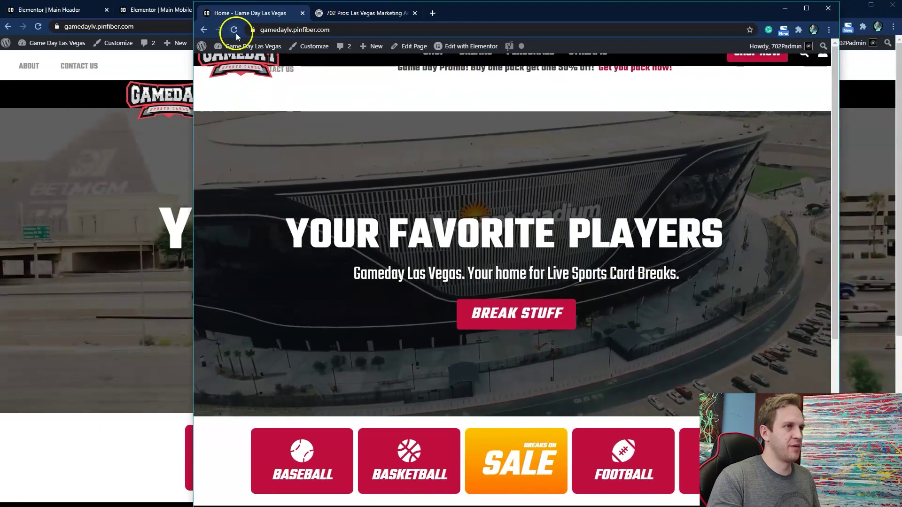
left_click(234, 30)
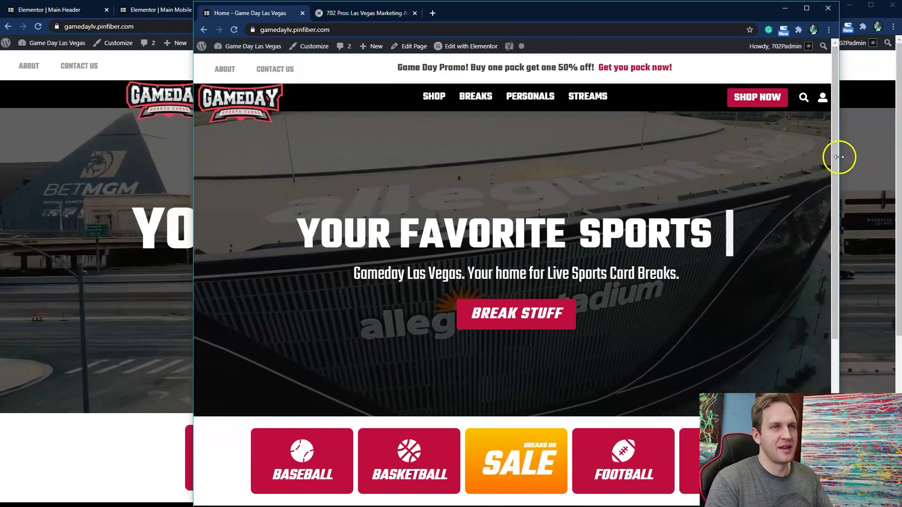
left_click_drag(839, 159, 745, 121)
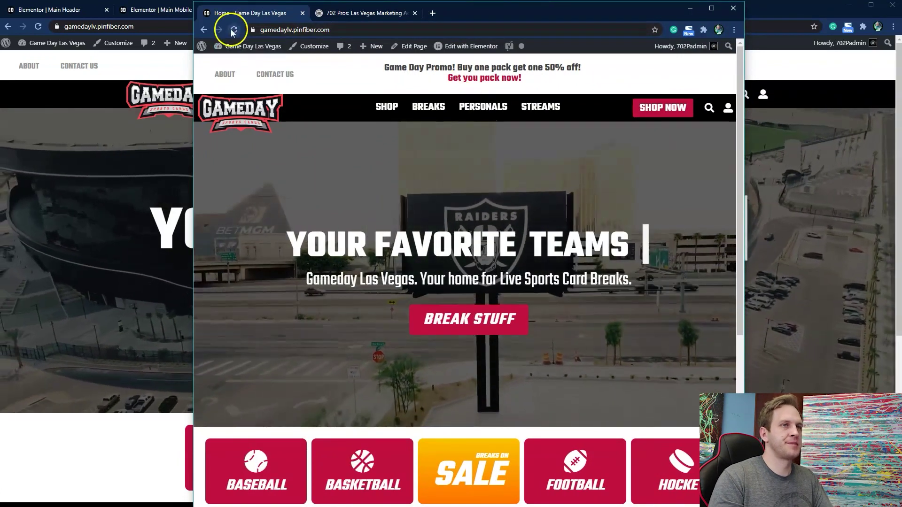
Step: Narrow the window to phone width, reload the home page, and test opening and closing the full-screen popup menu
left_click_drag(745, 145, 381, 143)
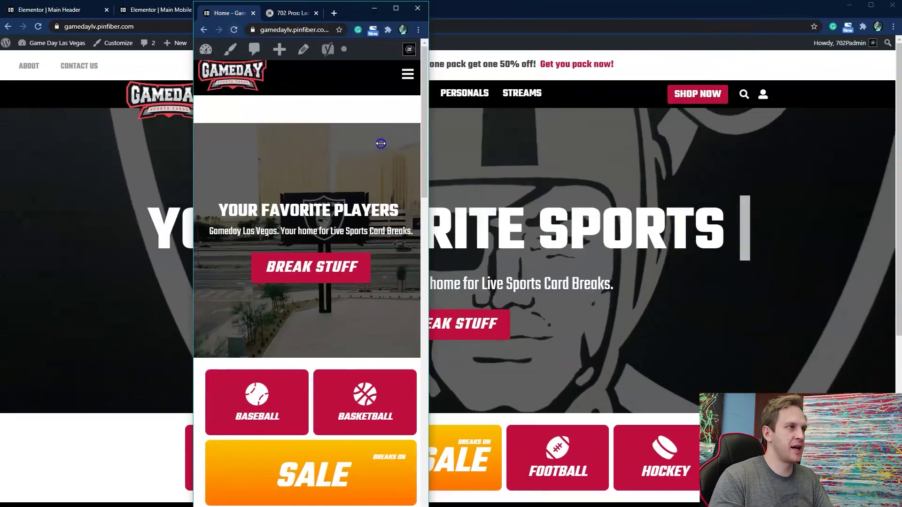
left_click(234, 29)
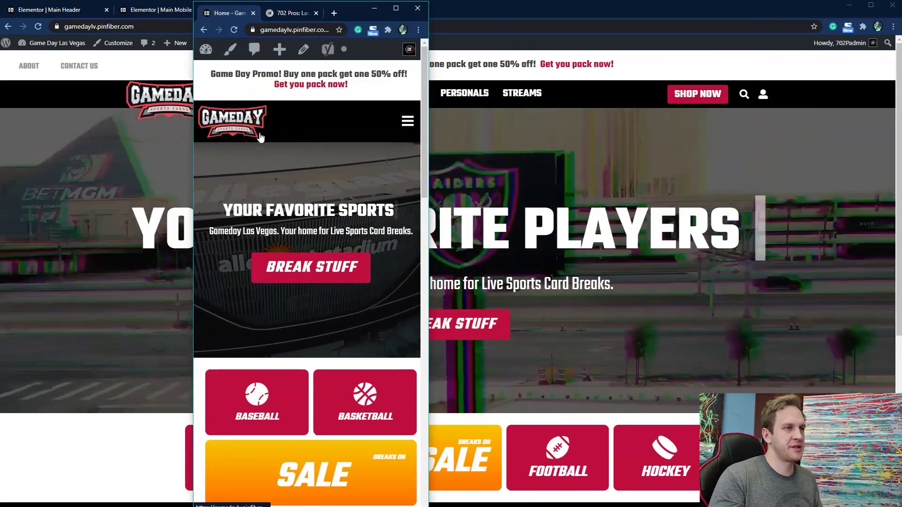
left_click(408, 121)
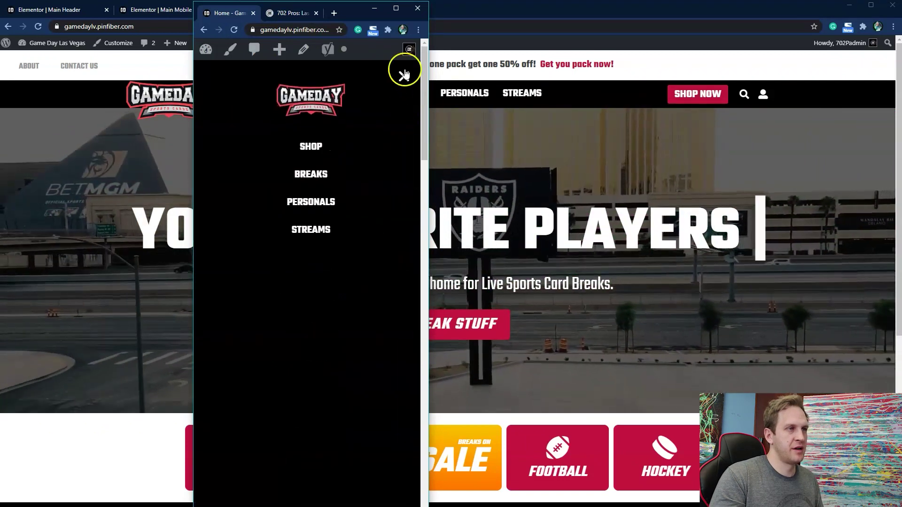
left_click(404, 75)
Step: Return the window to desktop width, reload the home page, and shrink it to tablet width to compare the headers
left_click_drag(428, 171, 863, 161)
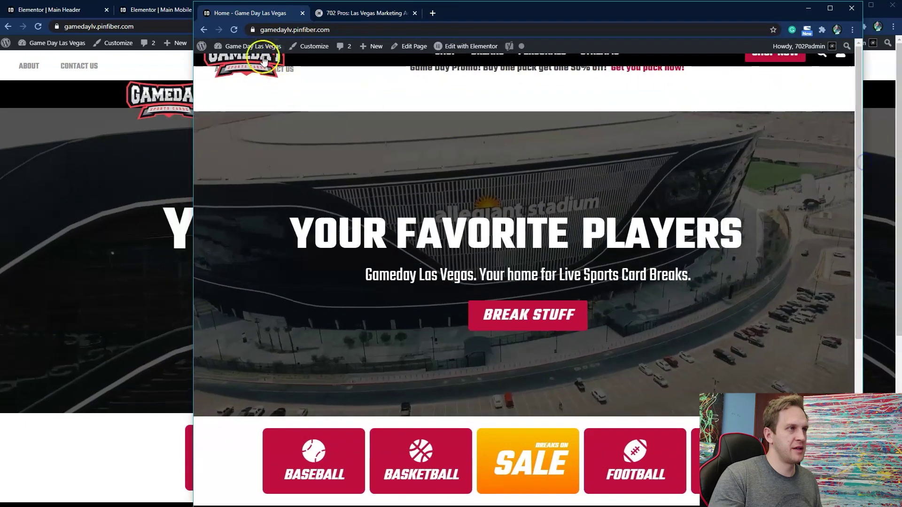
left_click(264, 60)
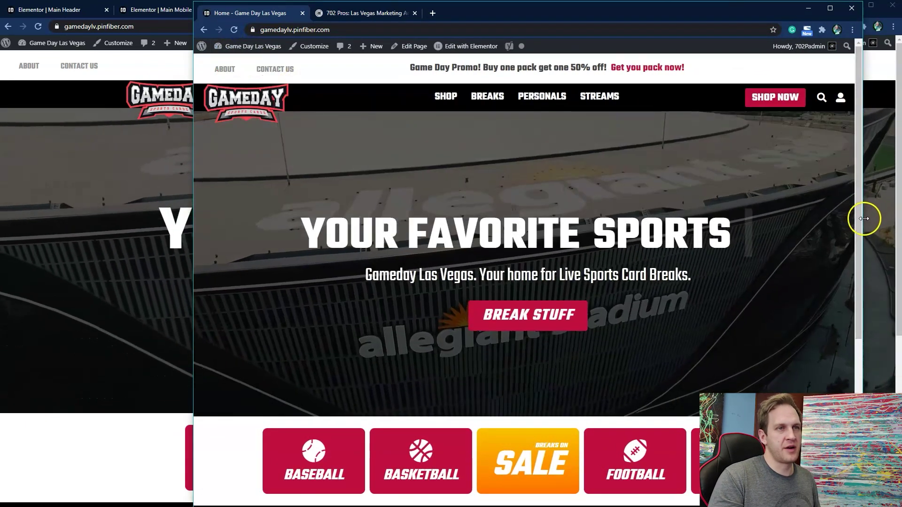
left_click_drag(864, 219, 664, 226)
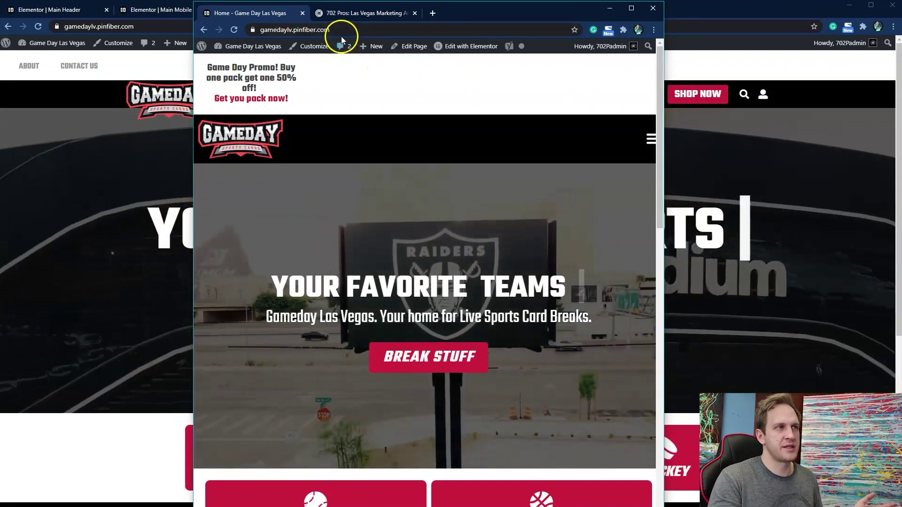
Step: Examine the home page at tablet width from top to bottom, checking the sticky mobile header and the content layout
left_click_drag(352, 29, 309, 30)
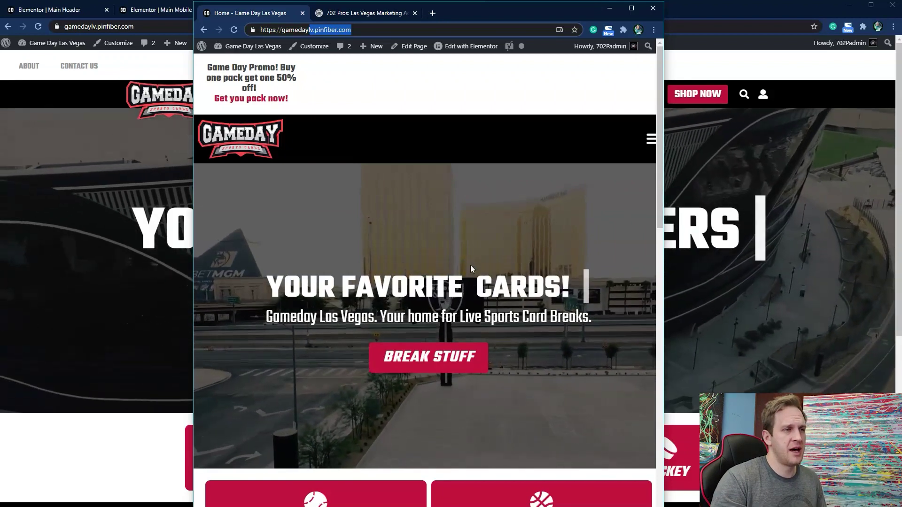
scroll(461, 303, "down", 2)
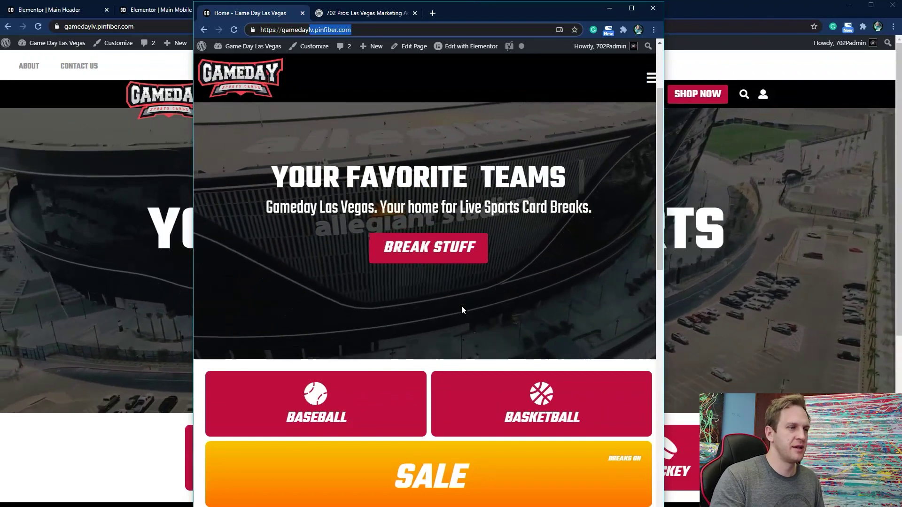
scroll(461, 305, "up", 1)
scroll(458, 294, "down", 10)
scroll(487, 305, "up", 5)
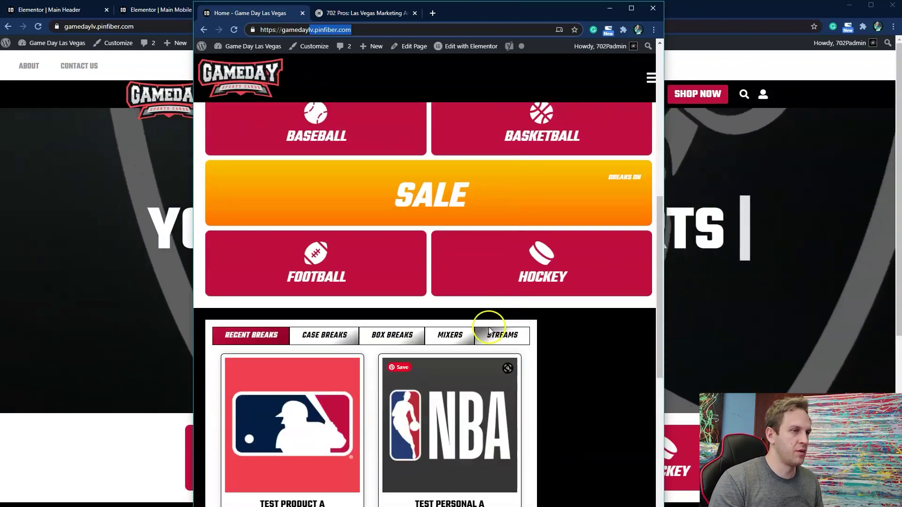
scroll(489, 331, "down", 5)
scroll(558, 287, "up", 10)
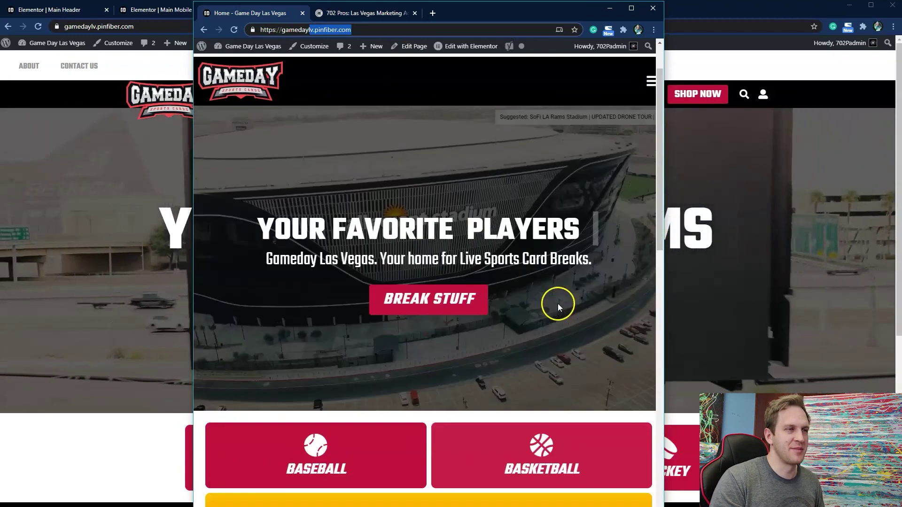
scroll(574, 263, "down", 6)
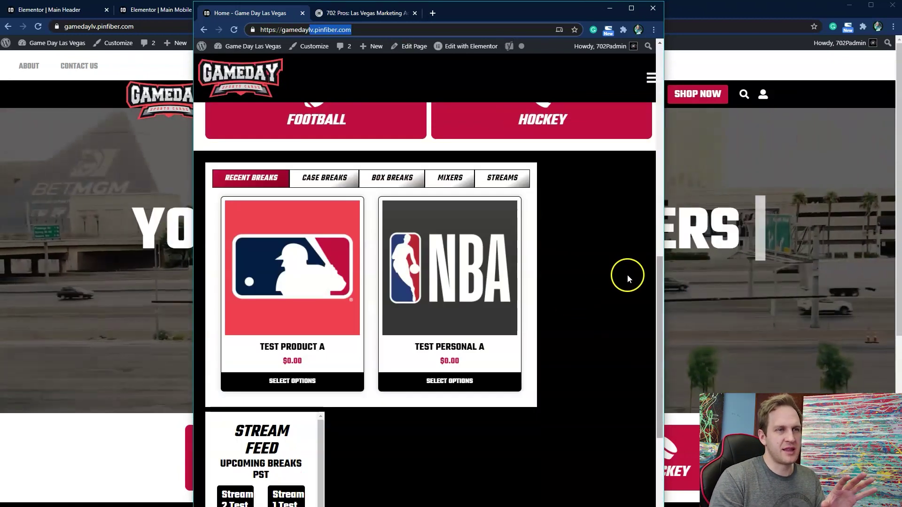
Step: Review the home page content down to the footer at phone width and compare it with the wider desktop layout
left_click_drag(668, 253, 428, 254)
scroll(354, 276, "down", 8)
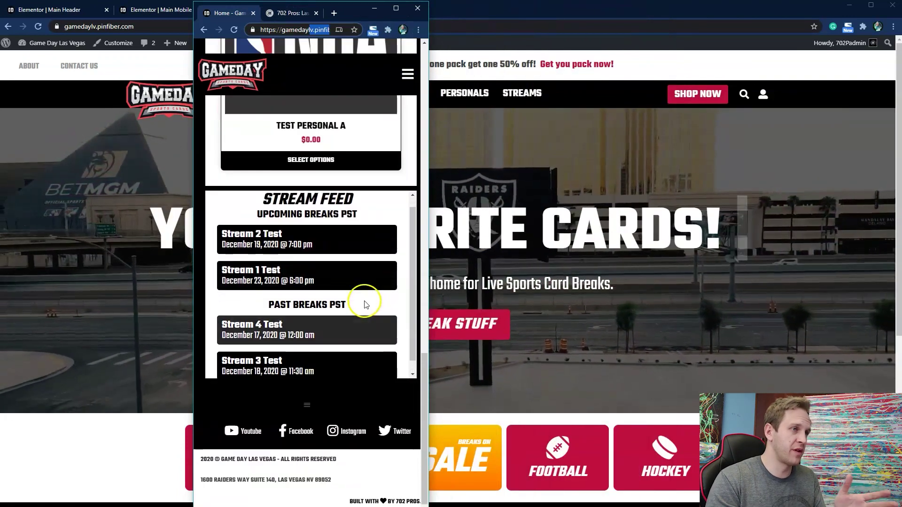
scroll(364, 302, "up", 6)
left_click_drag(430, 249, 714, 197)
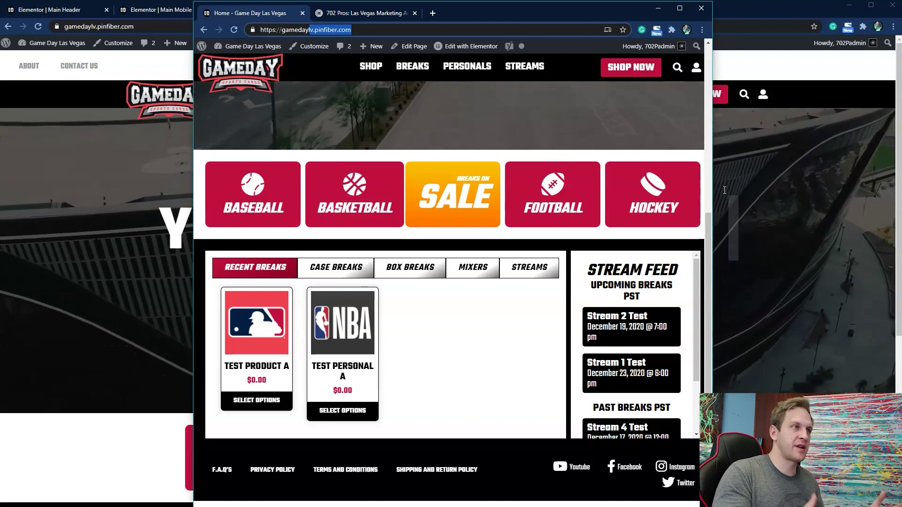
Step: Move the smaller browser window aside, glance at the Main Header editor, and bring back the full-width live home page
left_click_drag(584, 10, 45, 48)
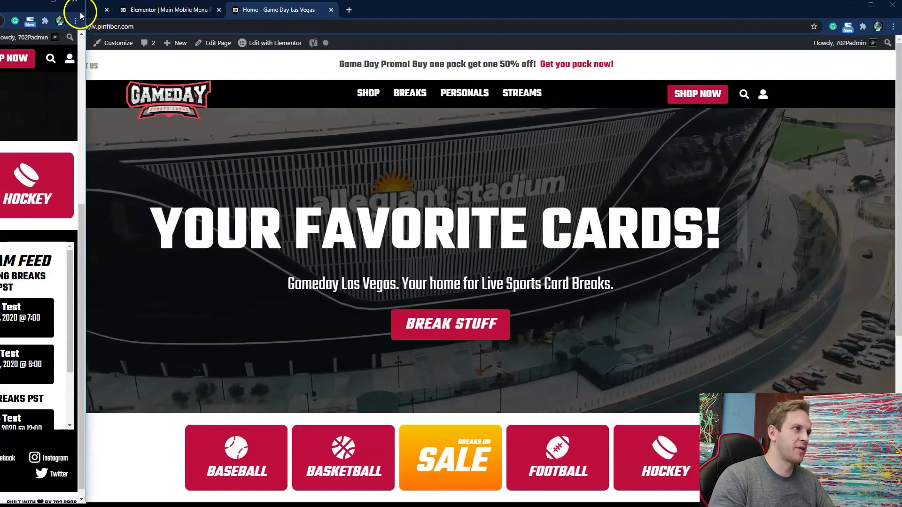
left_click(91, 18)
left_click(48, 11)
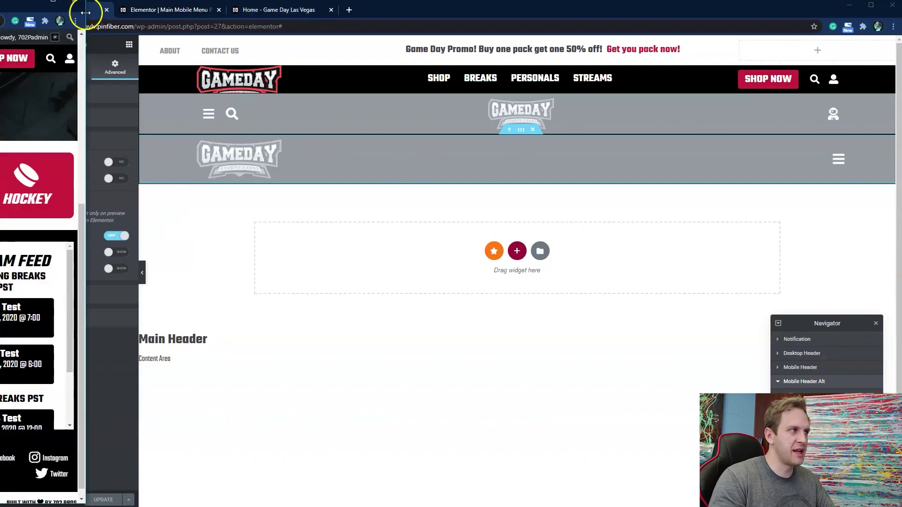
left_click(89, 13)
left_click(270, 12)
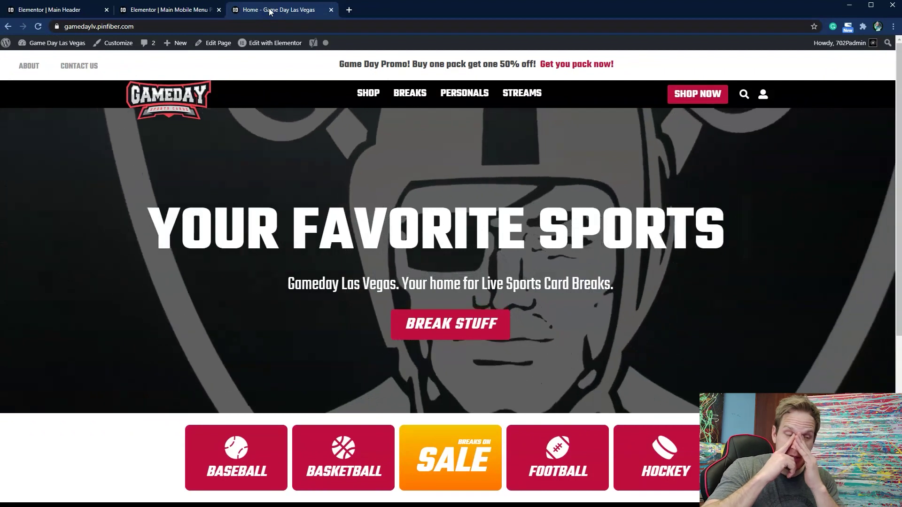